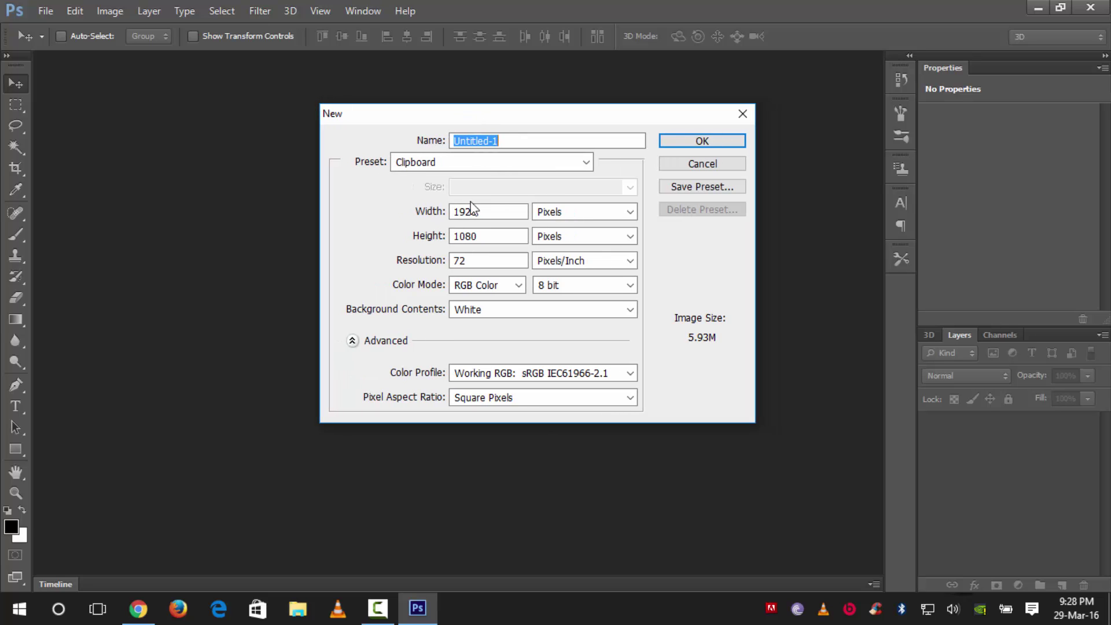
- Create a 1920 × 1080 pixel document named Text at 72 pixels/inch with a white background
{"action": "type", "text": "Text"}
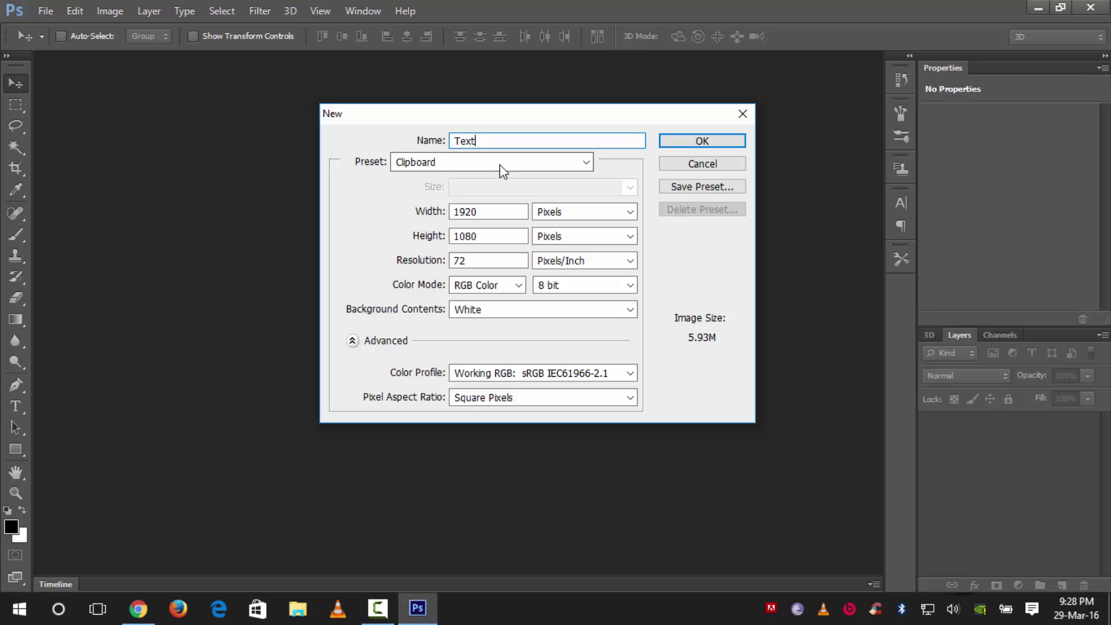
{"action": "key", "text": "ctrl+a"}
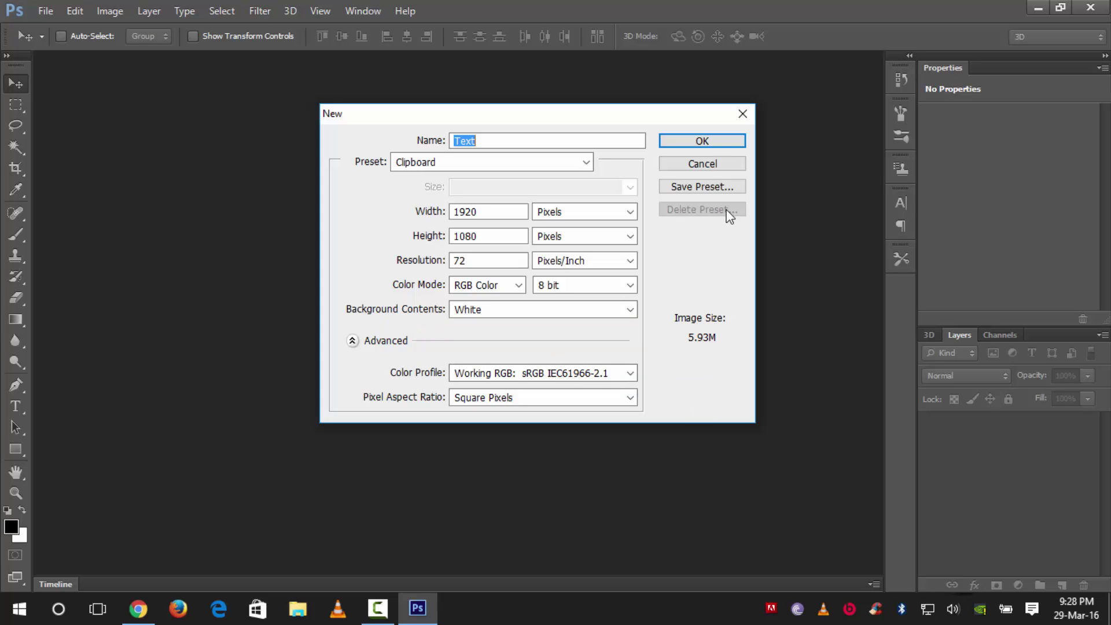
{"action": "left_click", "coordinate": [709, 146]}
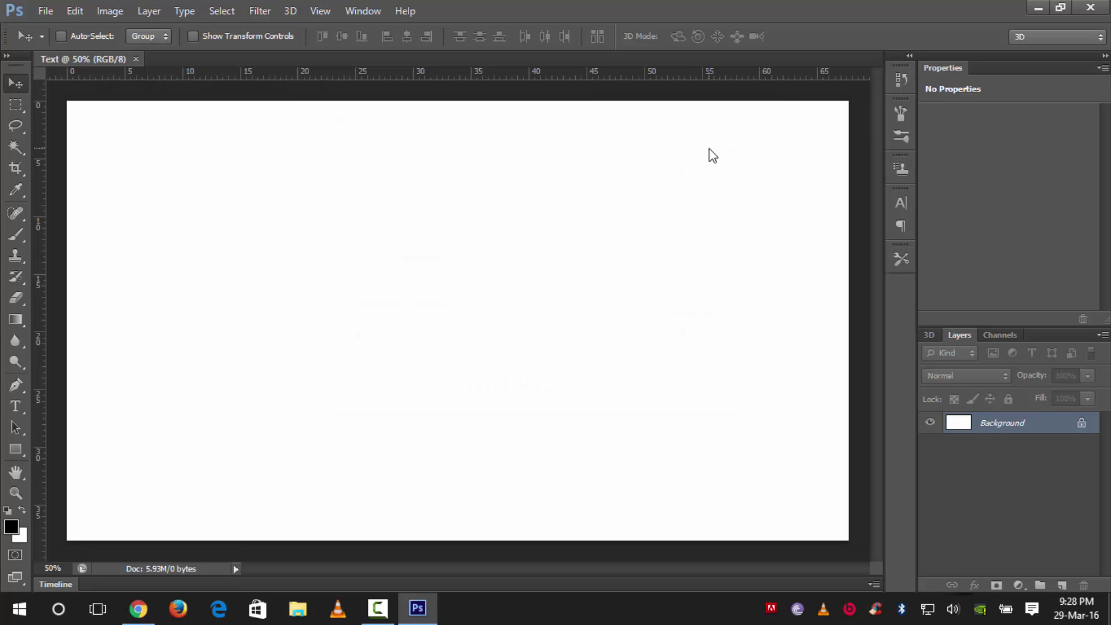
{"action": "key", "text": "ctrl+0"}
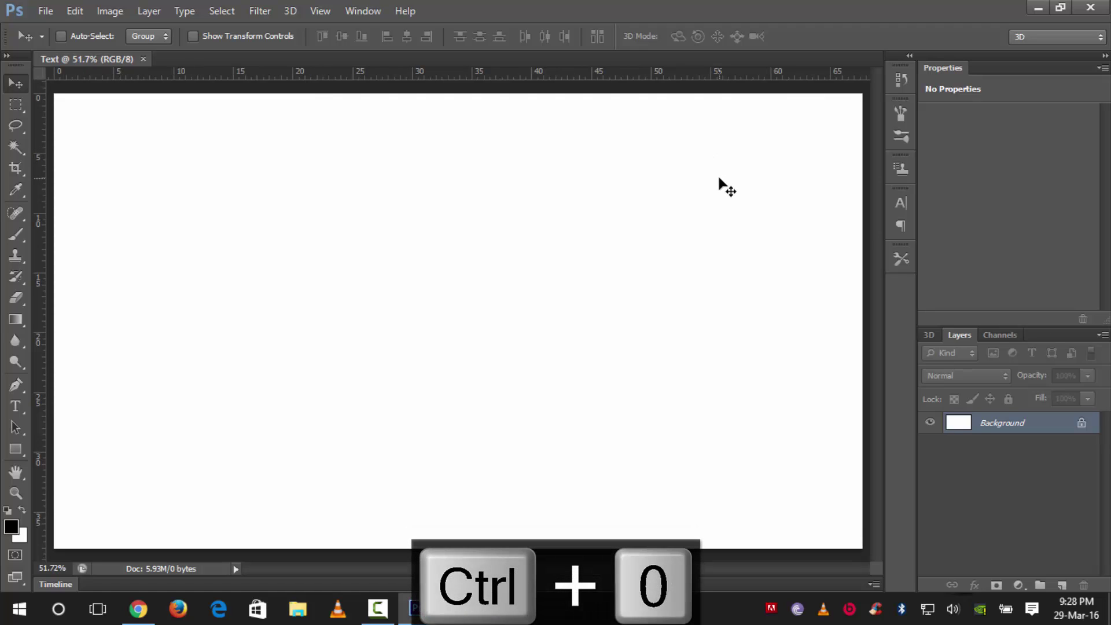
- Add the text "OSP TV" in black Century Gothic Regular at 250 pt and move it toward the middle of the canvas
{"action": "key", "text": "t"}
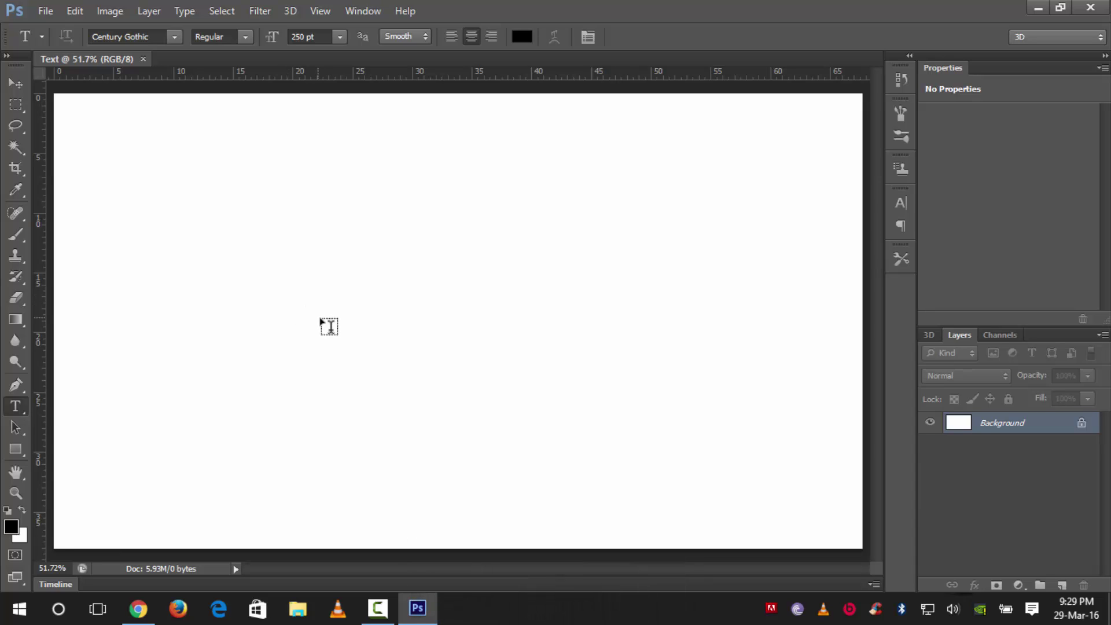
{"action": "left_click", "coordinate": [343, 332]}
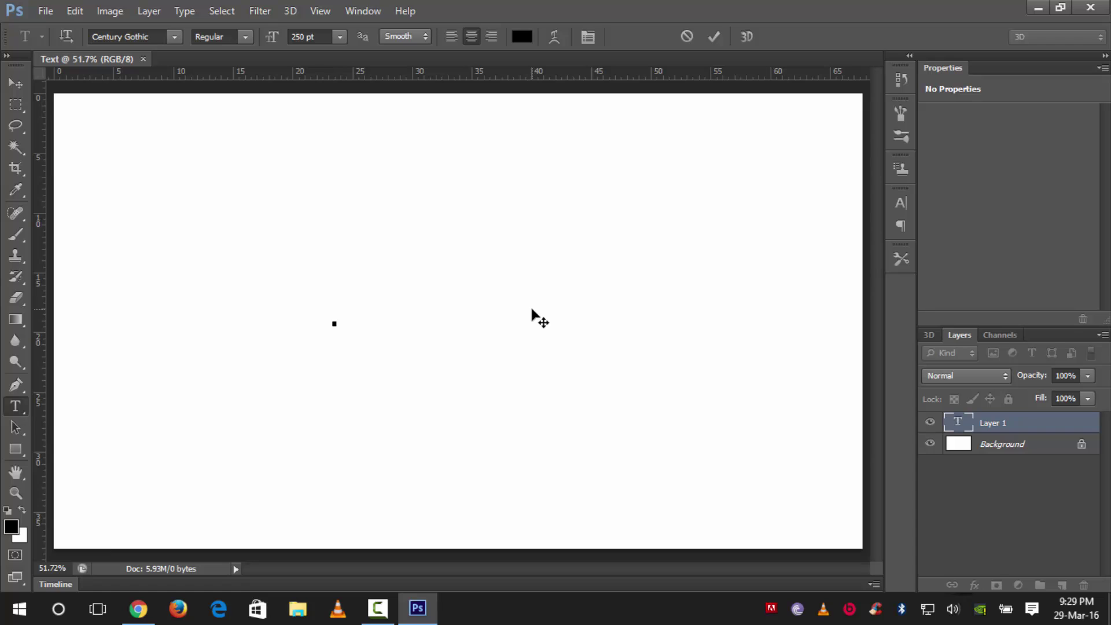
{"action": "type", "text": "OSP"}
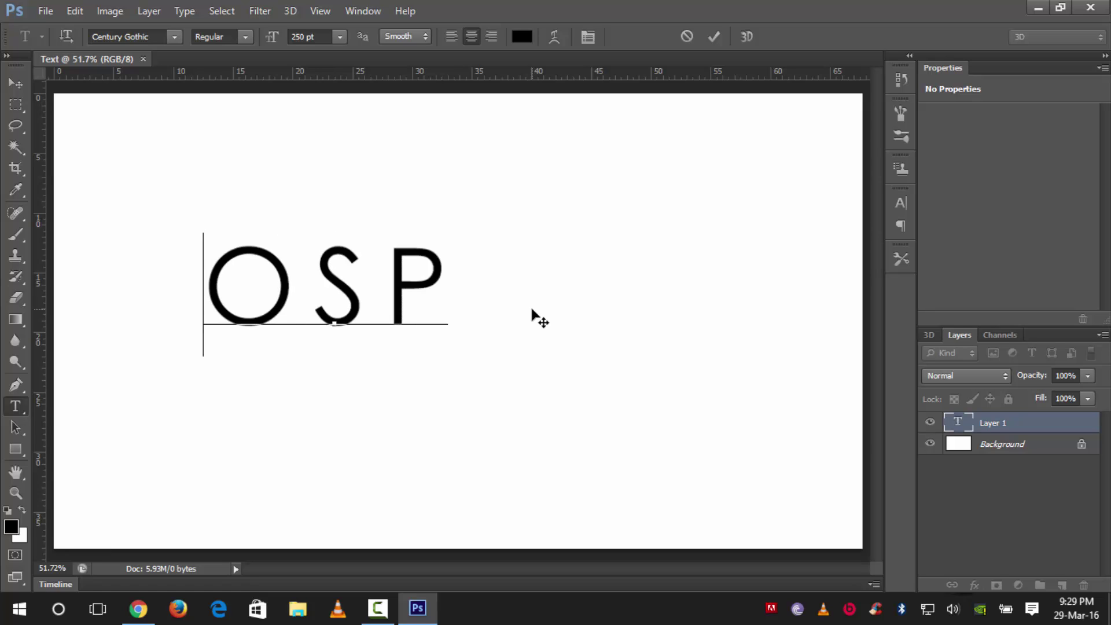
{"action": "type", "text": " TV"}
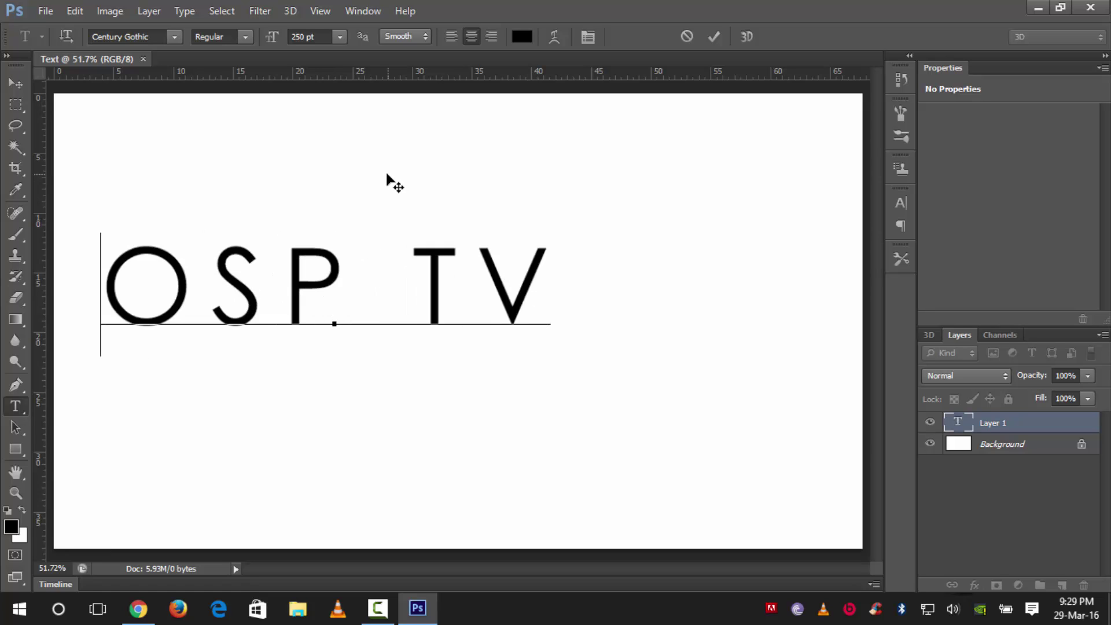
{"action": "left_click_drag", "start_coordinate": [398, 174], "coordinate": [454, 201]}
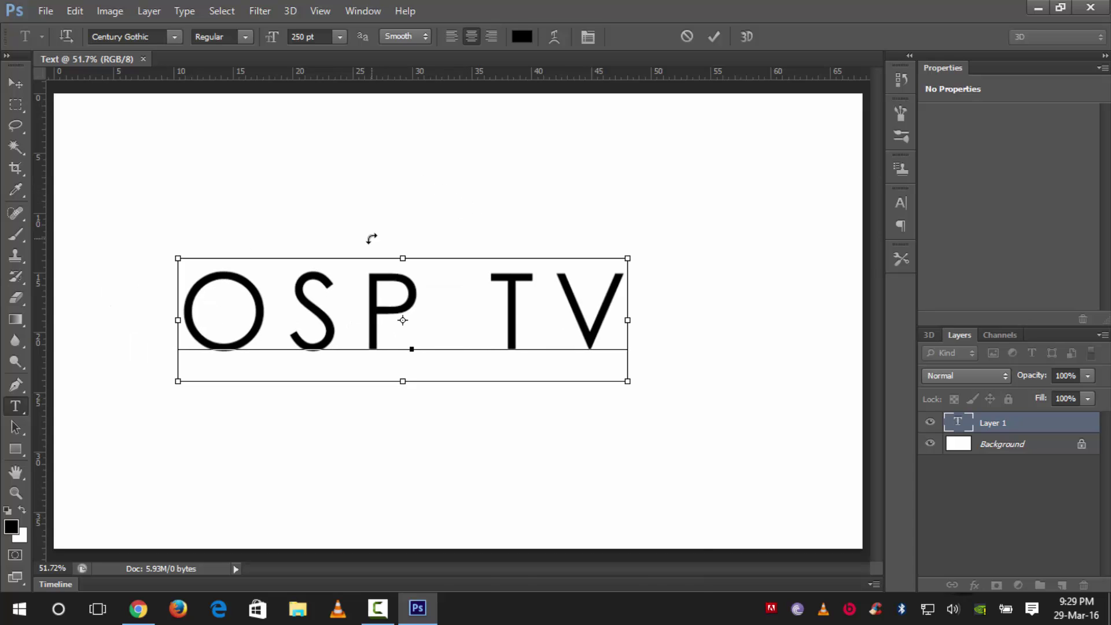
{"action": "key", "text": "ctrl+a"}
{"action": "left_click_drag", "start_coordinate": [376, 191], "coordinate": [429, 216]}
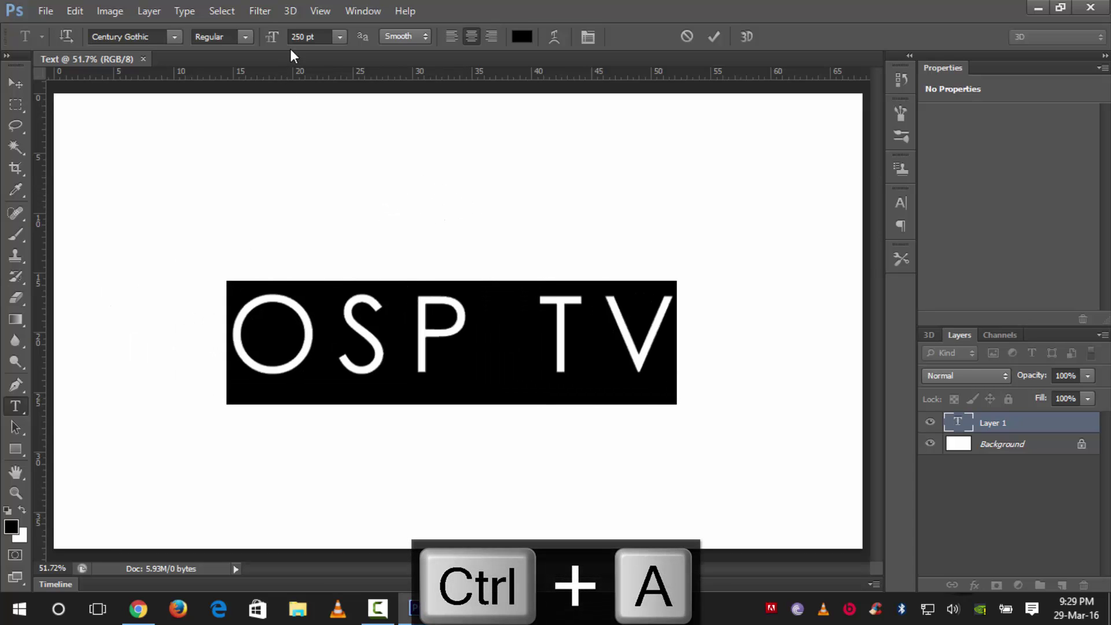
- Examine the available font families and font styles for the selected text
{"action": "left_click", "coordinate": [169, 39]}
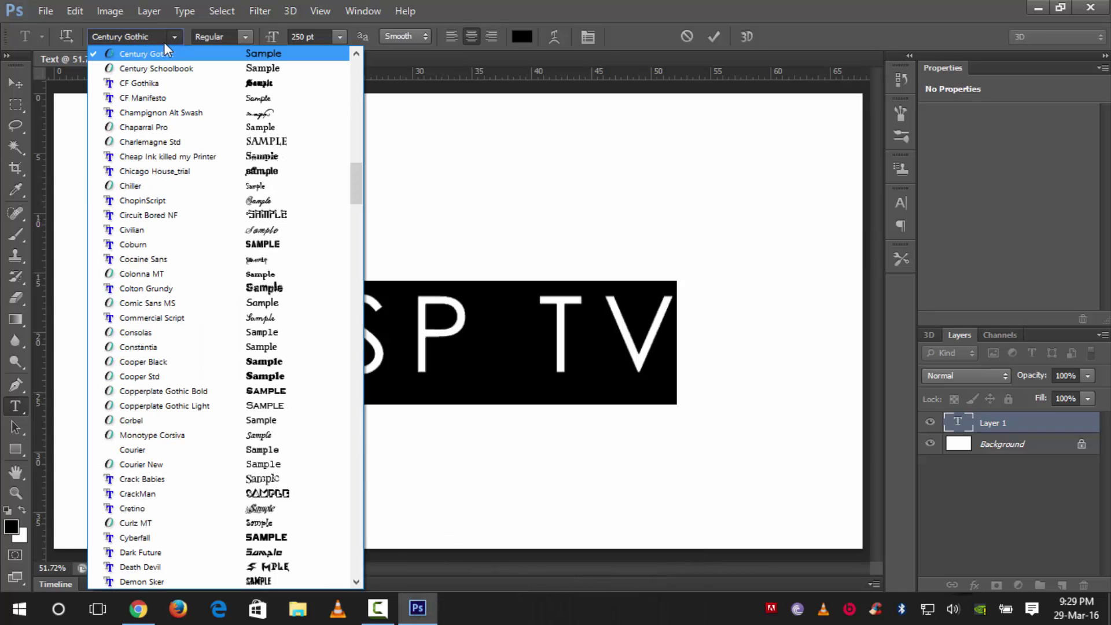
{"action": "left_click", "coordinate": [192, 25]}
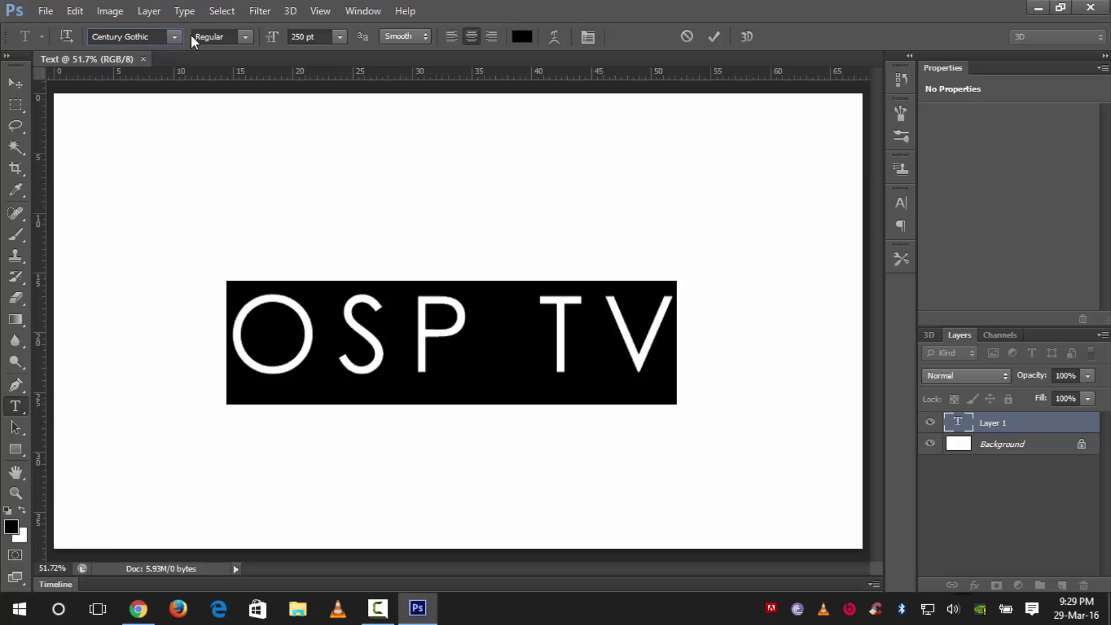
{"action": "left_click", "coordinate": [245, 38]}
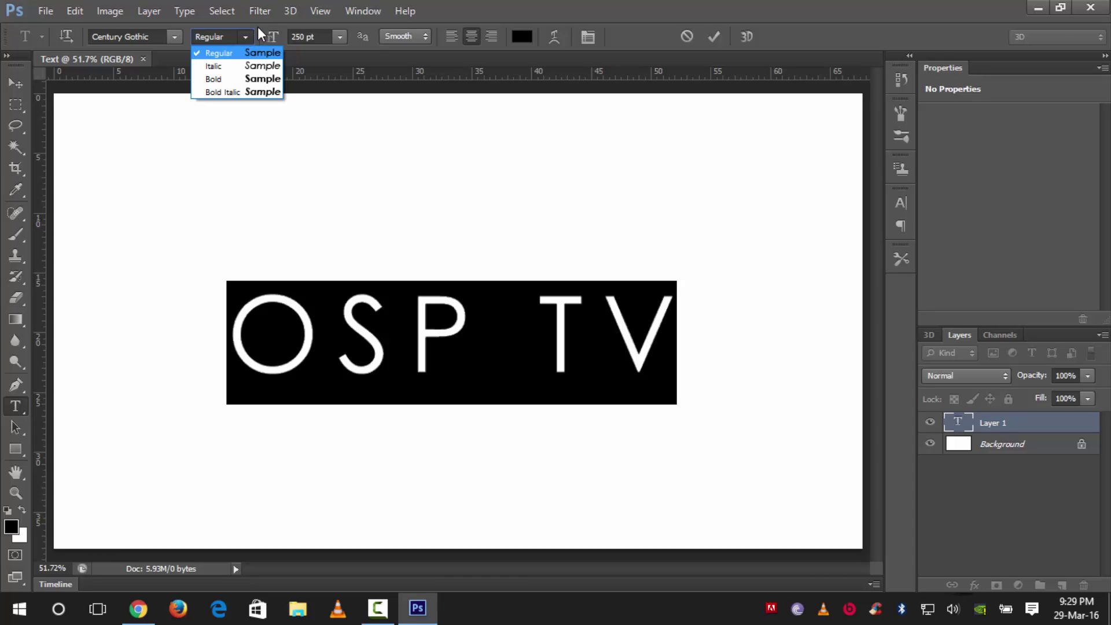
{"action": "left_click", "coordinate": [258, 26]}
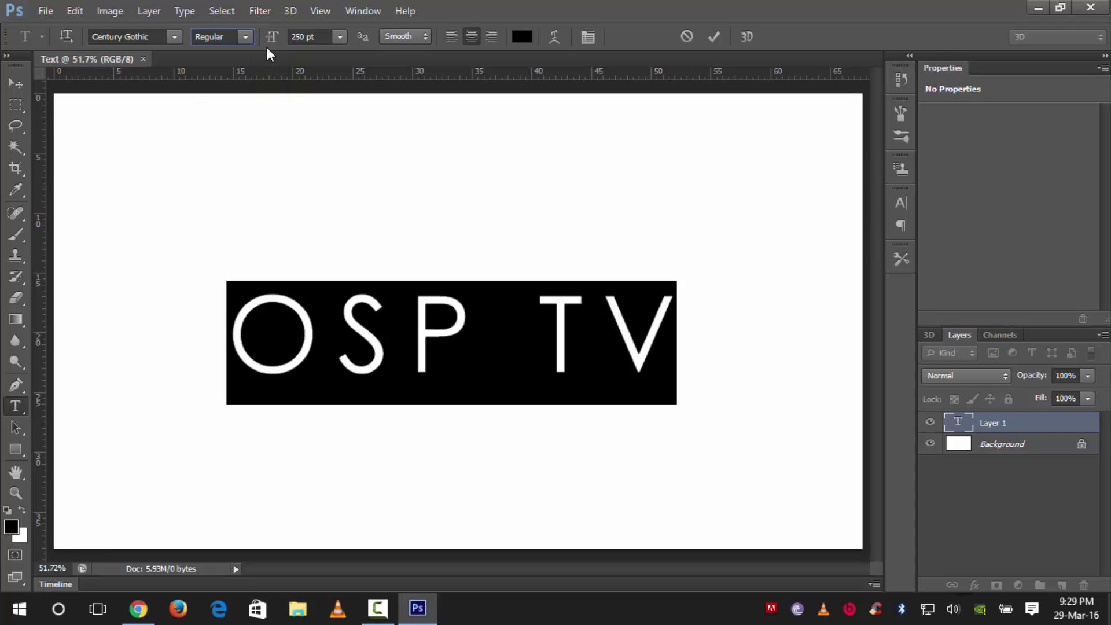
- Move the "OSP TV" text slightly closer to the canvas centre and finish editing it
{"action": "left_click_drag", "start_coordinate": [424, 217], "coordinate": [434, 210]}
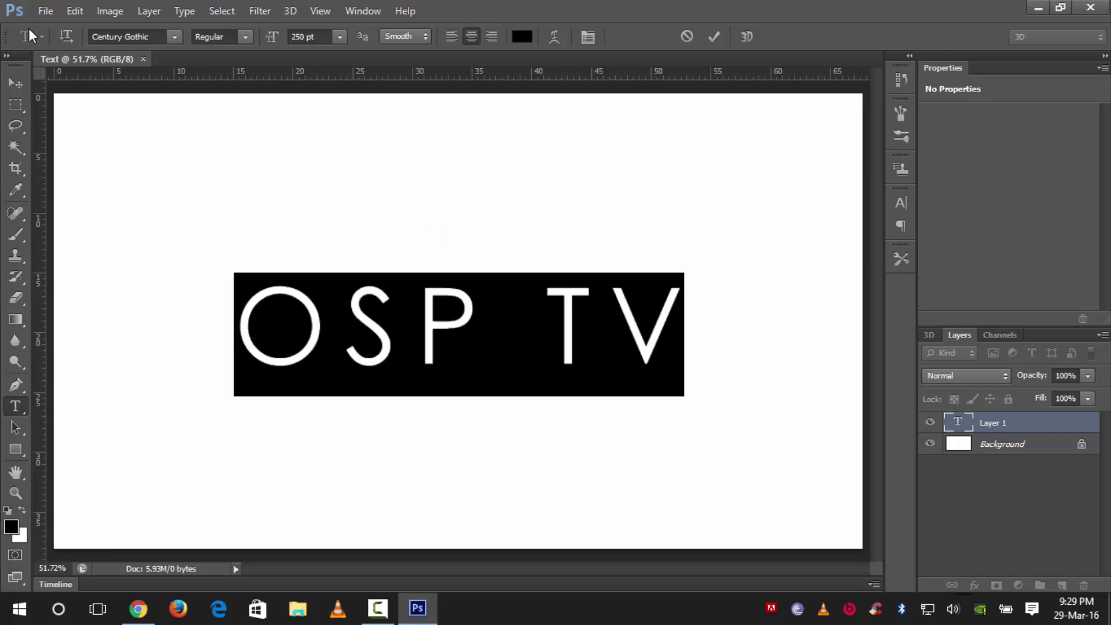
{"action": "left_click", "coordinate": [302, 304]}
{"action": "left_click_drag", "start_coordinate": [252, 318], "coordinate": [841, 333]}
{"action": "left_click", "coordinate": [20, 82]}
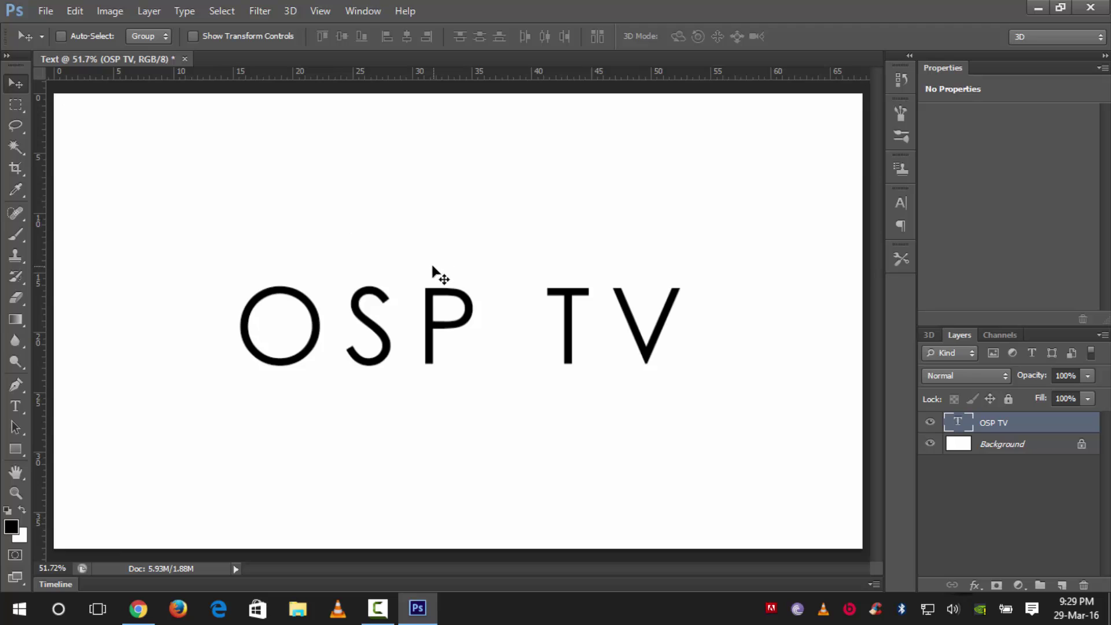
- Centre the text layer vertically and horizontally on the whole canvas, then clear the selection
{"action": "key", "text": "ctrl+a"}
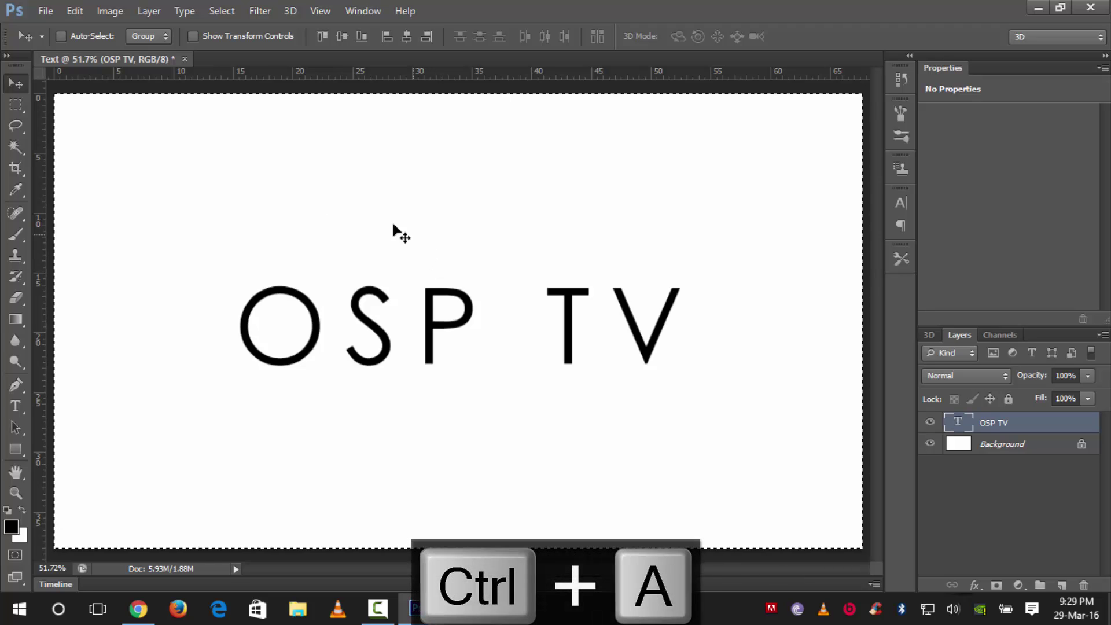
{"action": "left_click", "coordinate": [342, 46]}
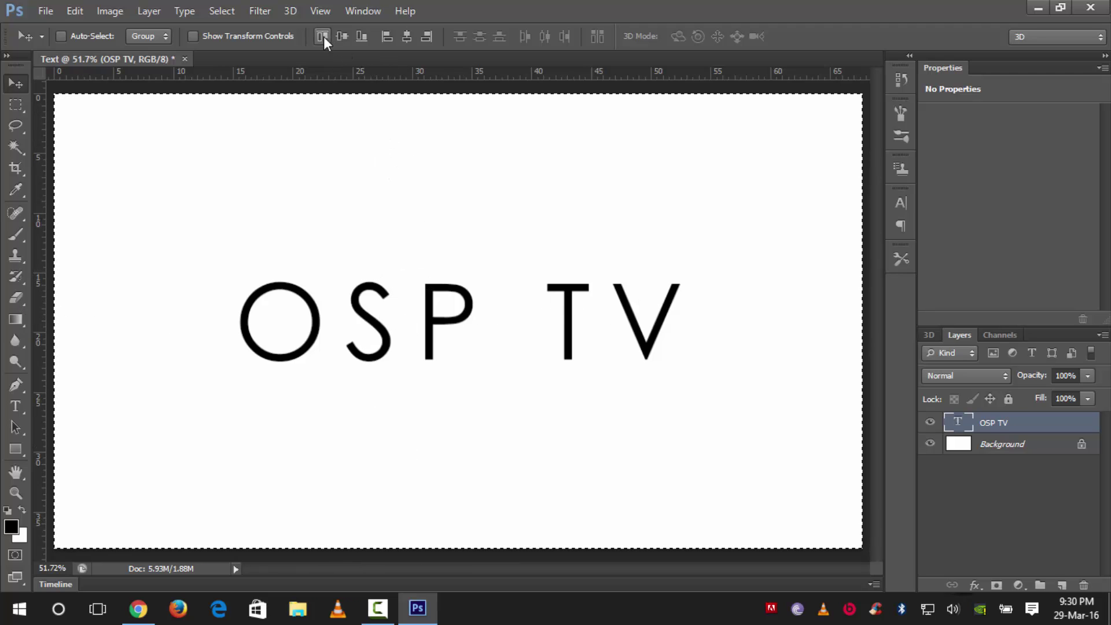
{"action": "left_click", "coordinate": [414, 40]}
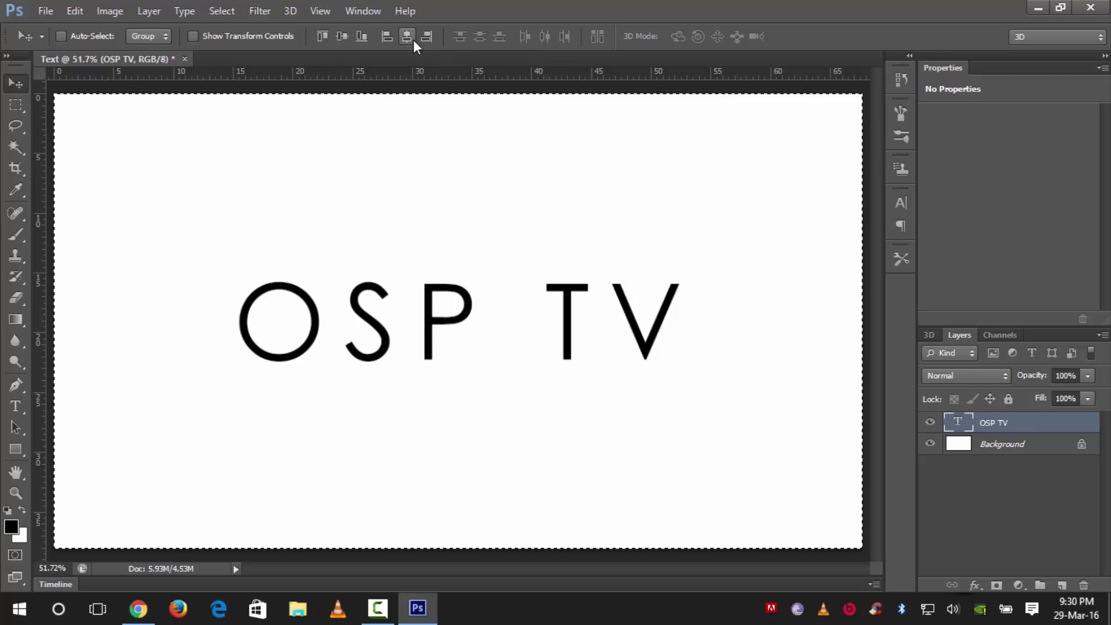
{"action": "key", "text": "ctrl+d"}
- Create a new 3D extrusion from the "OSP TV" text layer
{"action": "right_click", "coordinate": [1031, 426]}
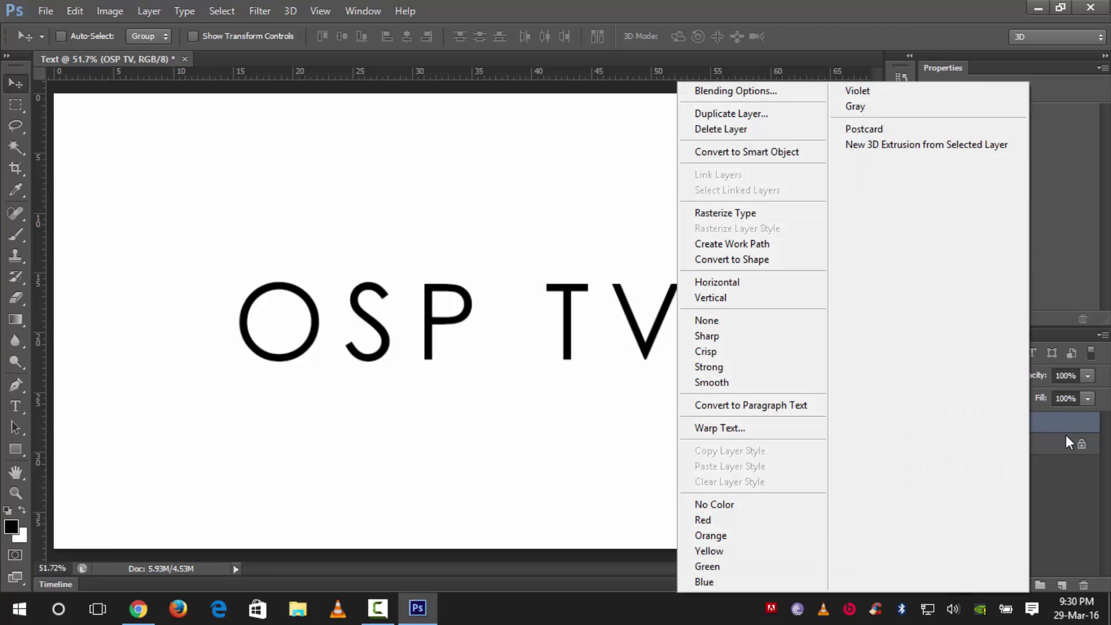
{"action": "left_click", "coordinate": [1066, 439]}
{"action": "right_click", "coordinate": [1041, 422]}
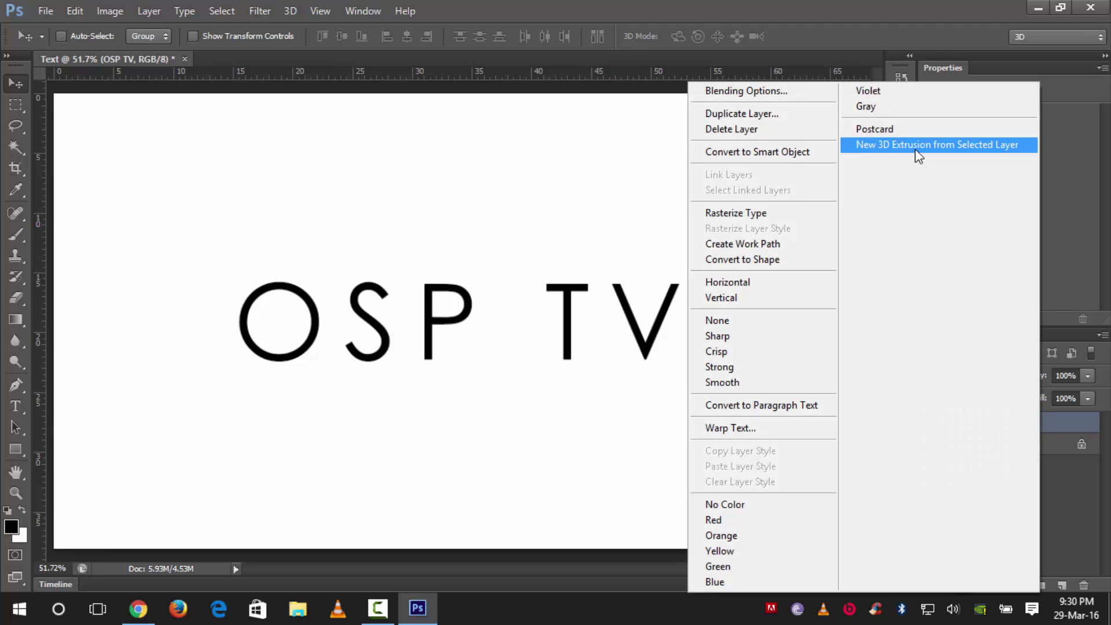
{"action": "left_click", "coordinate": [969, 150]}
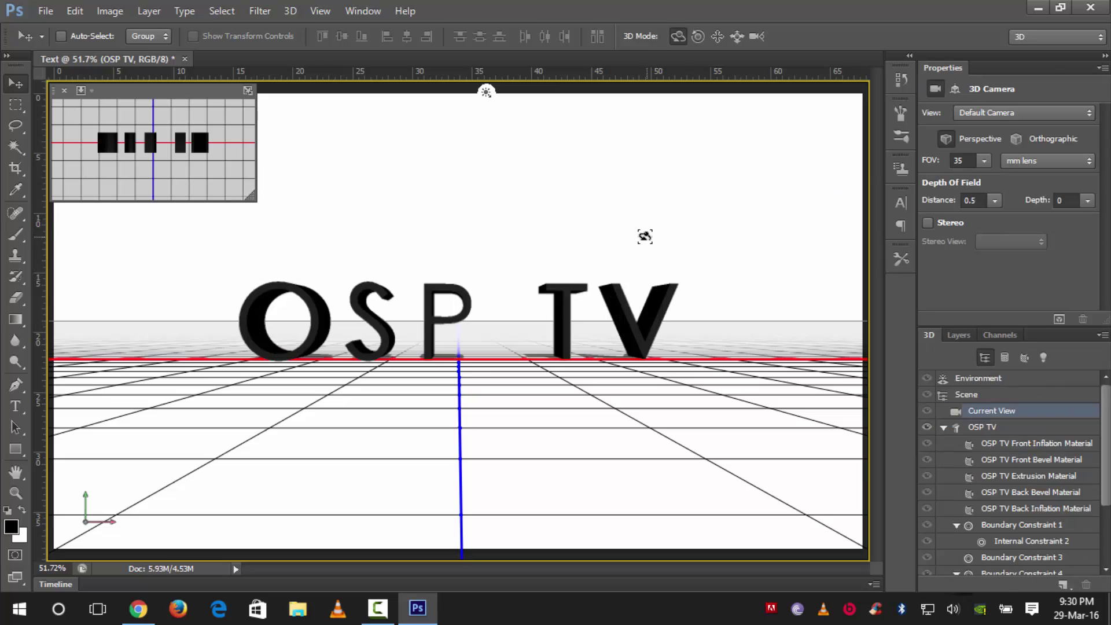
- Set the diffuse colour of the OSP TV Front Inflation Material to bright blue, 0096ff
{"action": "left_click", "coordinate": [984, 426]}
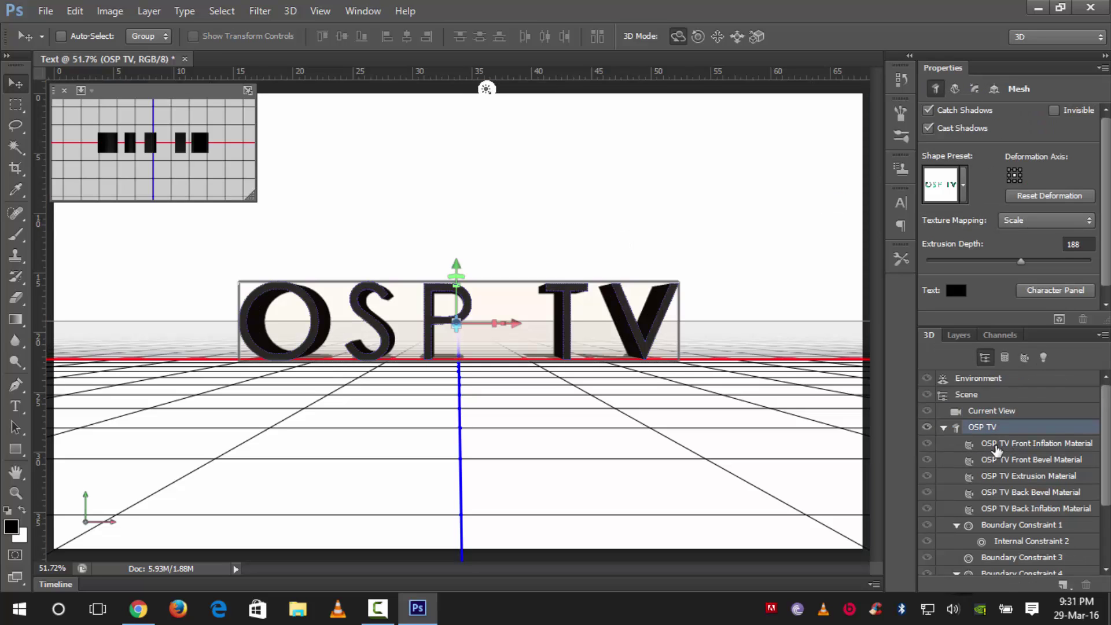
{"action": "left_click", "coordinate": [1047, 449]}
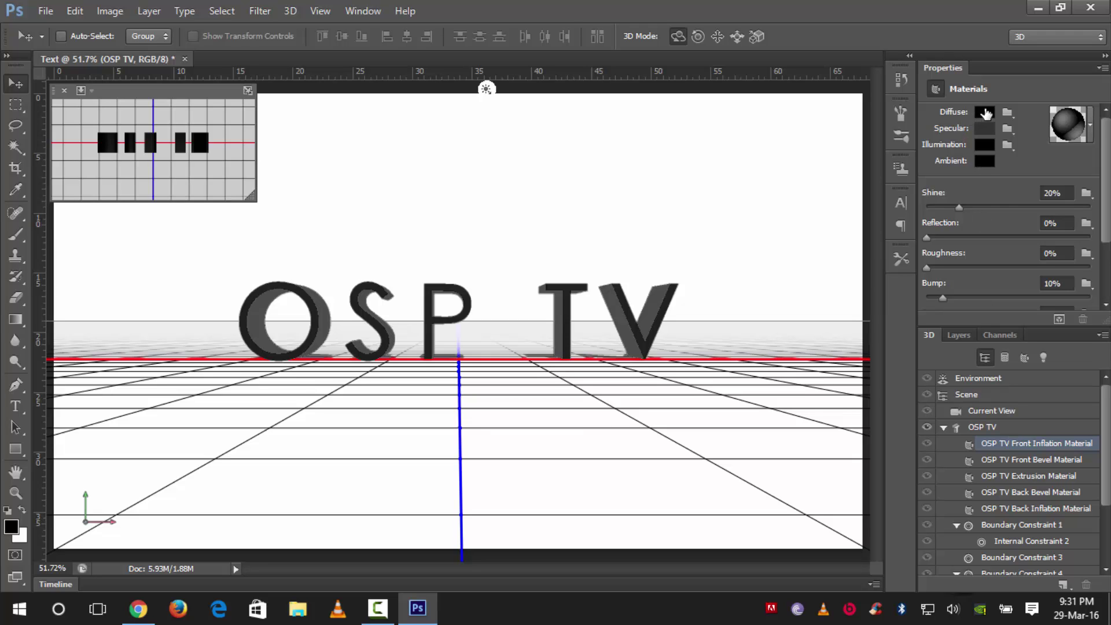
{"action": "left_click", "coordinate": [984, 112]}
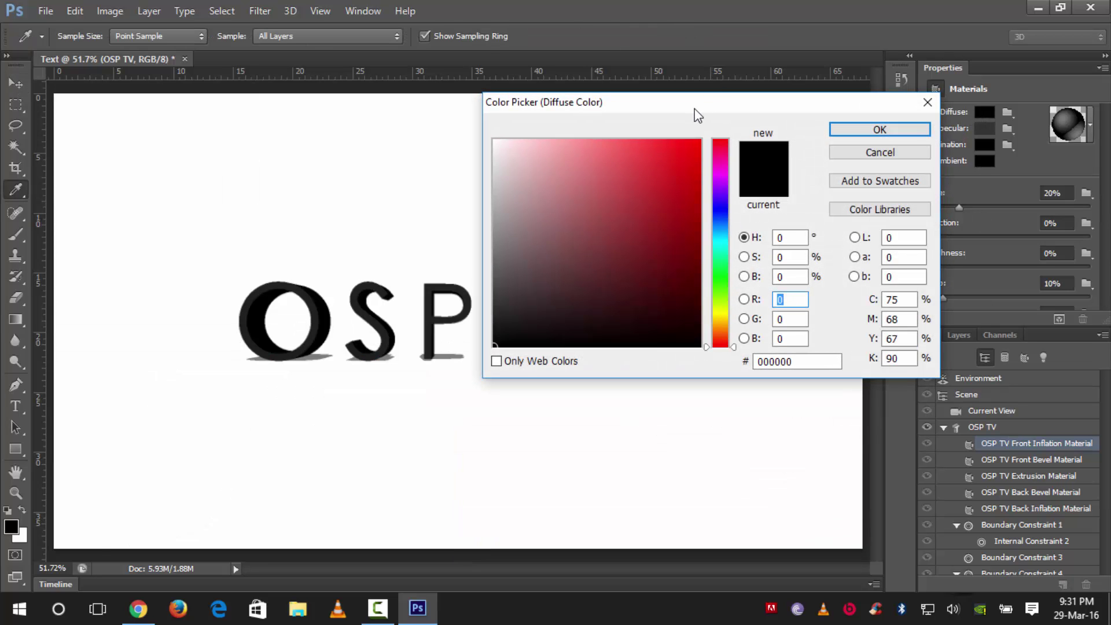
{"action": "left_click_drag", "start_coordinate": [685, 109], "coordinate": [720, 111]}
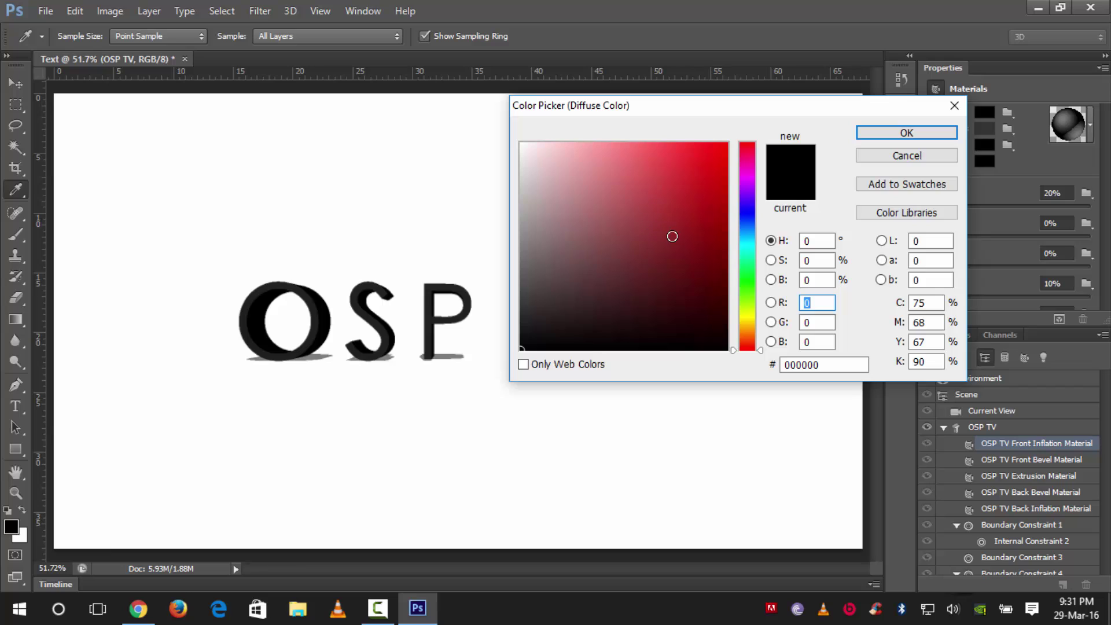
{"action": "left_click", "coordinate": [751, 239]}
{"action": "left_click_drag", "start_coordinate": [750, 239], "coordinate": [752, 235]}
{"action": "left_click_drag", "start_coordinate": [710, 159], "coordinate": [730, 139]}
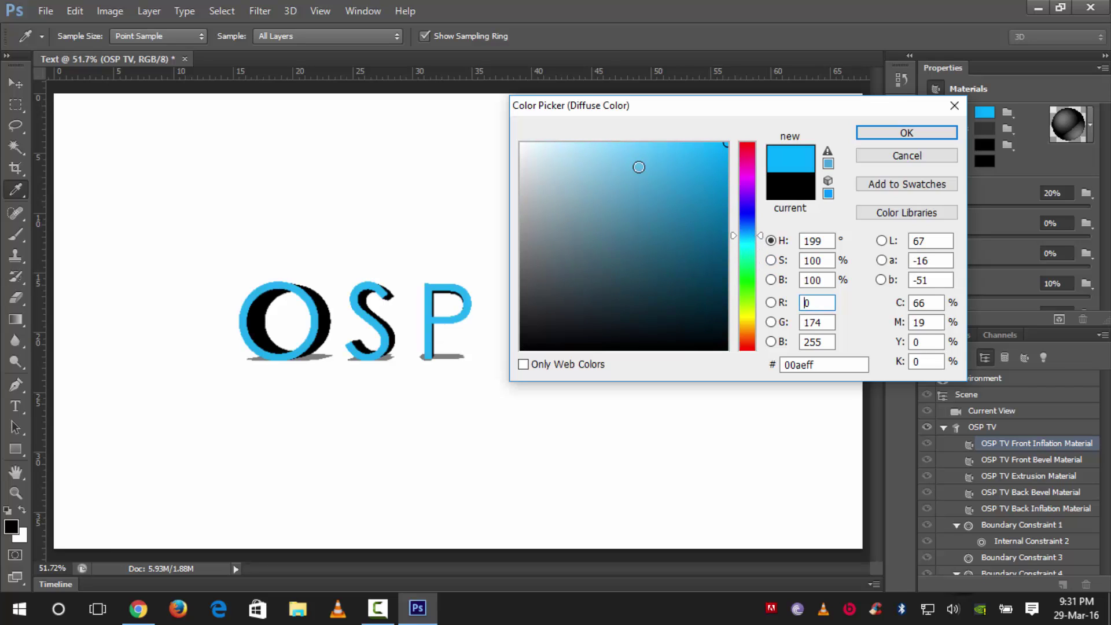
{"action": "left_click", "coordinate": [762, 235]}
{"action": "left_click_drag", "start_coordinate": [692, 181], "coordinate": [730, 140]}
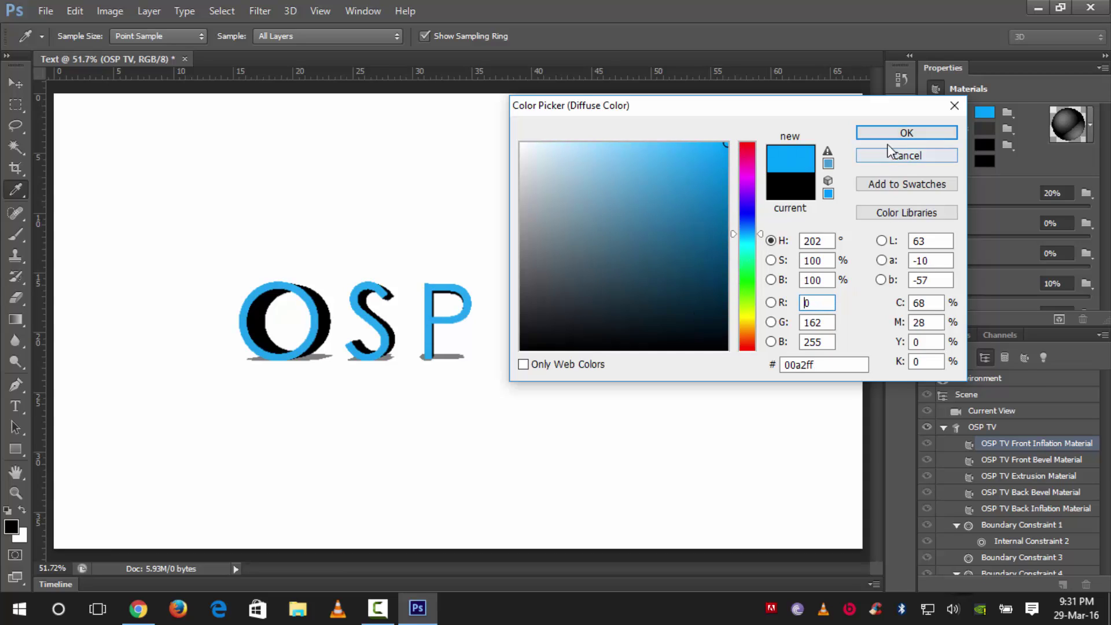
{"action": "left_click", "coordinate": [762, 237]}
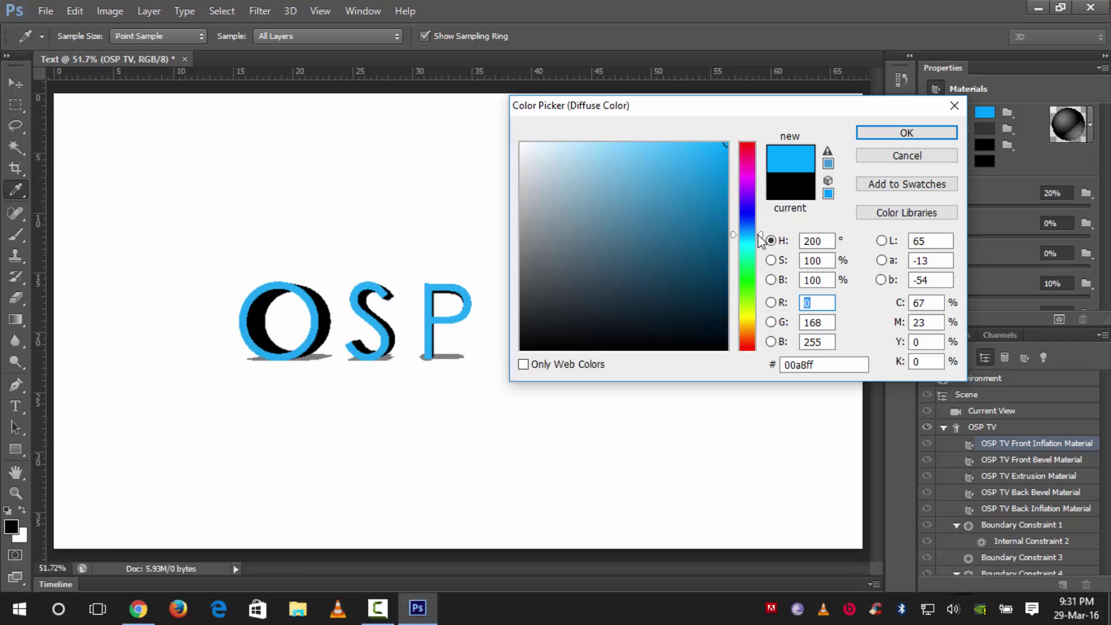
{"action": "left_click_drag", "start_coordinate": [760, 235], "coordinate": [765, 232]}
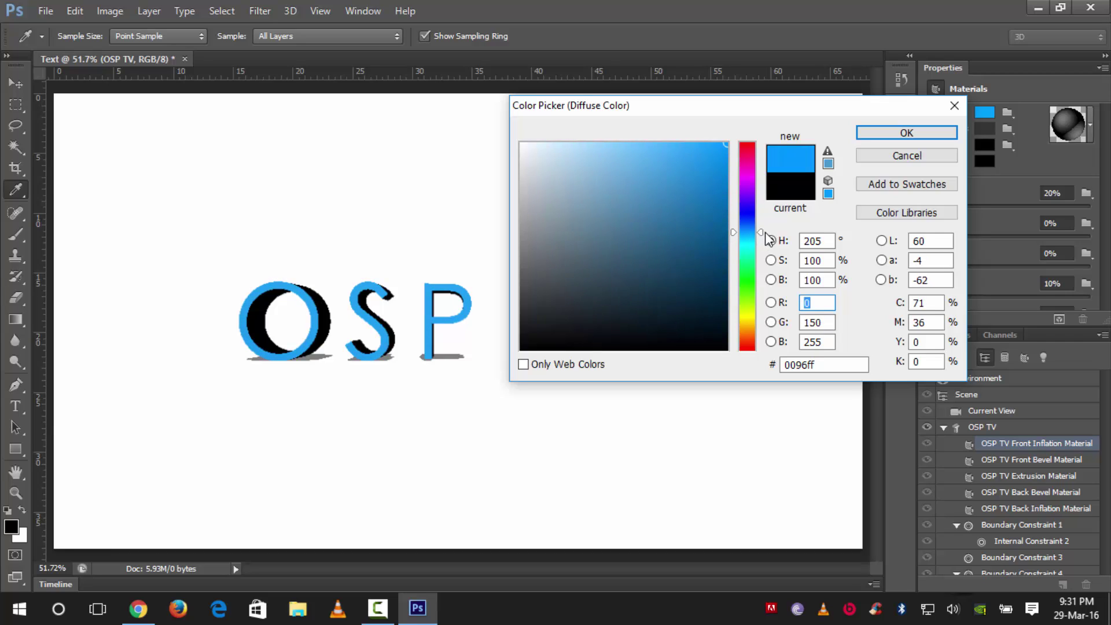
{"action": "left_click", "coordinate": [683, 169]}
{"action": "mouse_move", "coordinate": [684, 158]}
{"action": "left_mouse_down"}
{"action": "mouse_move", "coordinate": [691, 146]}
{"action": "mouse_move", "coordinate": [819, 129]}
{"action": "mouse_move", "coordinate": [753, 136]}
{"action": "left_mouse_up"}
{"action": "left_click", "coordinate": [801, 363]}
{"action": "left_click", "coordinate": [843, 363]}
{"action": "double_click", "coordinate": [814, 361]}
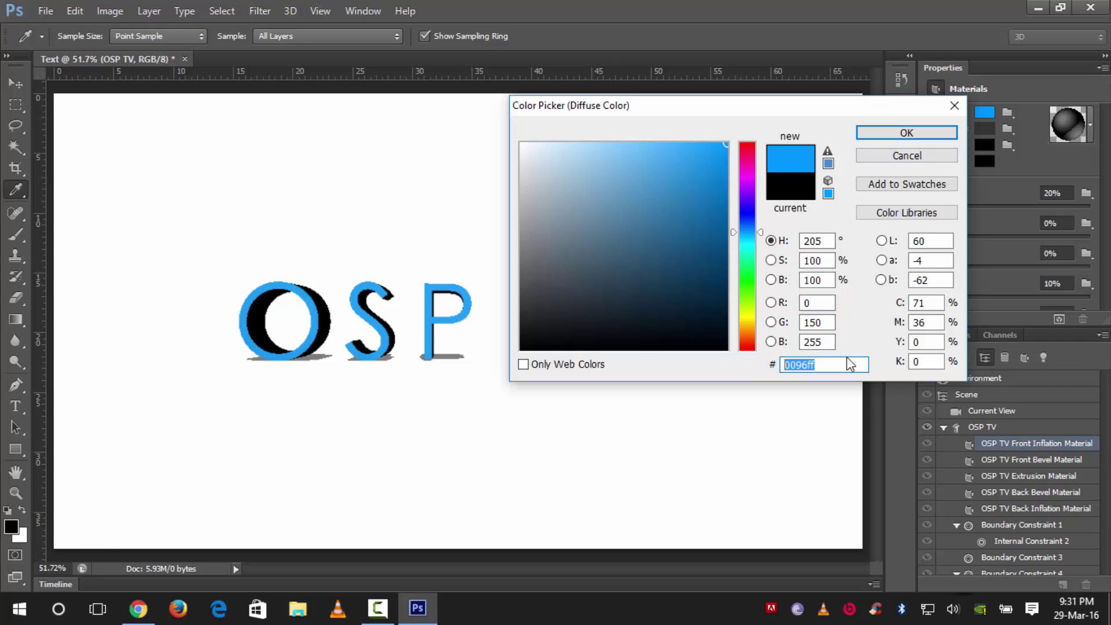
{"action": "left_click", "coordinate": [839, 363]}
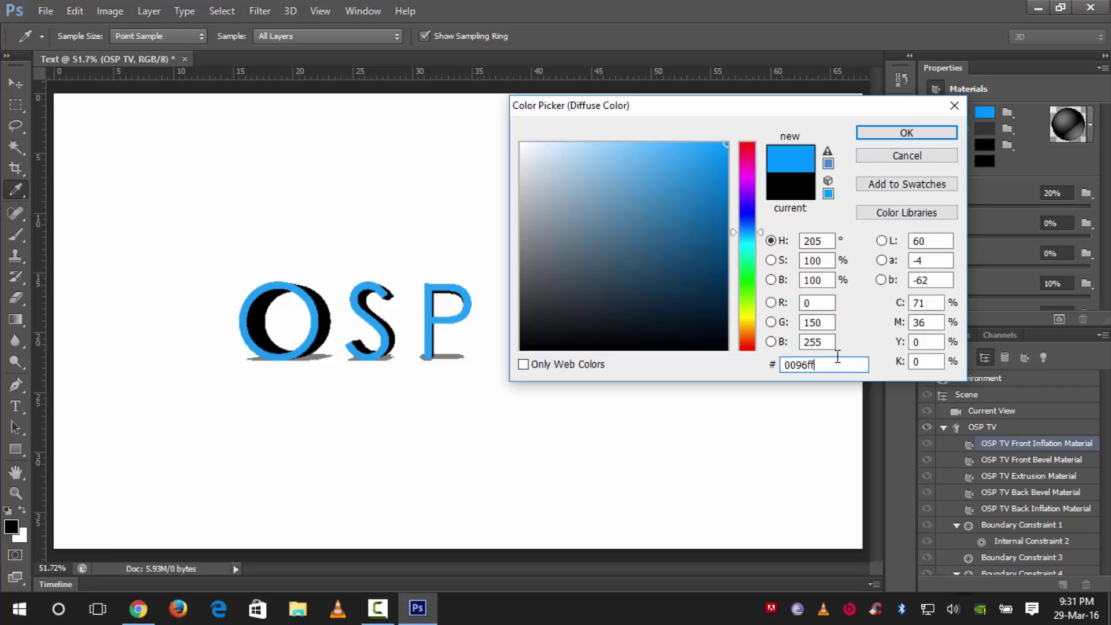
{"action": "left_click", "coordinate": [881, 133]}
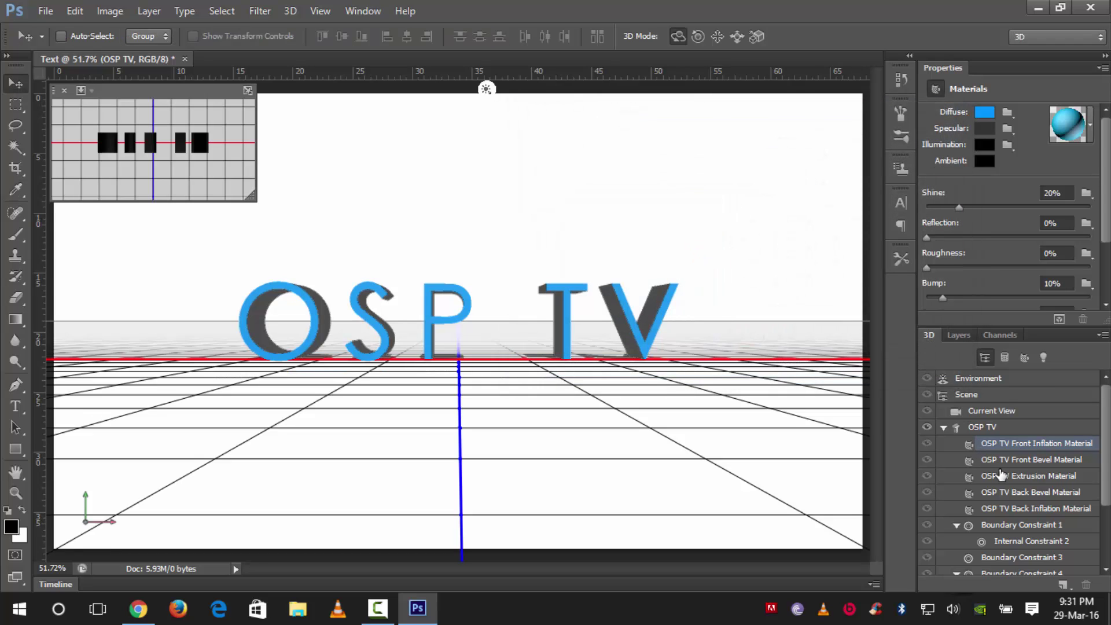
- Set the diffuse colour of the OSP TV Extrusion Material to yellow, ffde00, and collapse the OSP TV object's entries
{"action": "left_click", "coordinate": [1029, 476]}
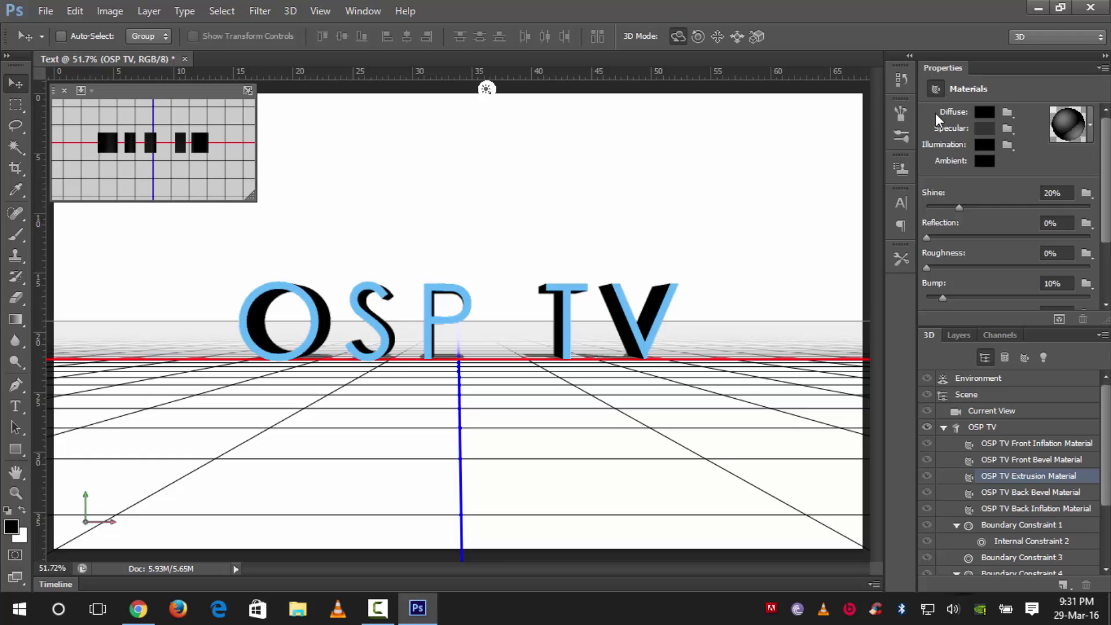
{"action": "left_click", "coordinate": [984, 112]}
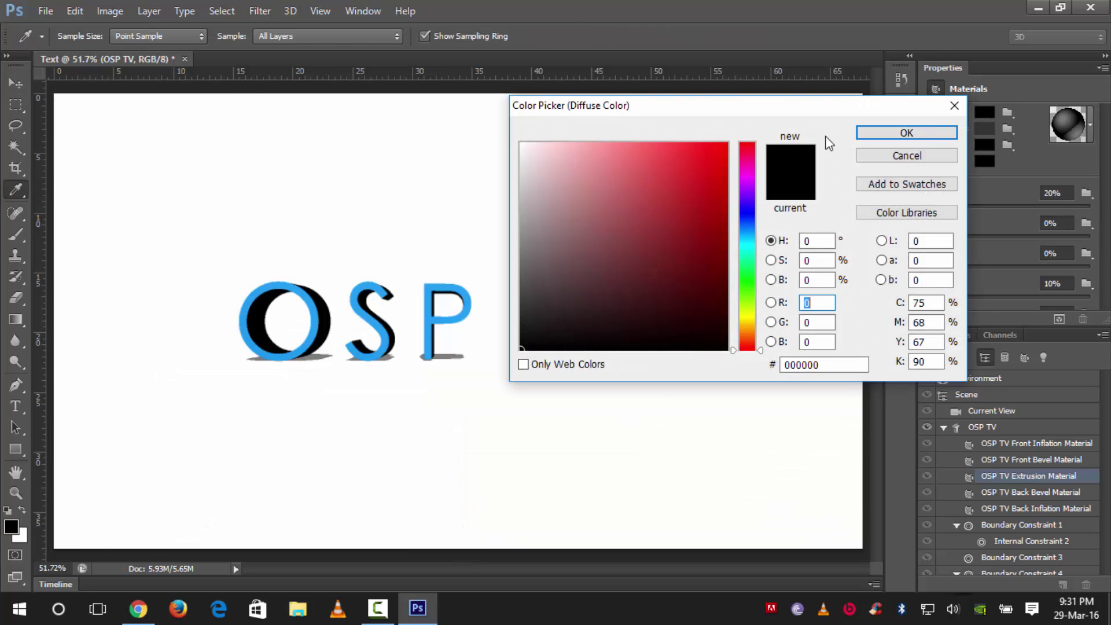
{"action": "left_click_drag", "start_coordinate": [669, 113], "coordinate": [729, 112]}
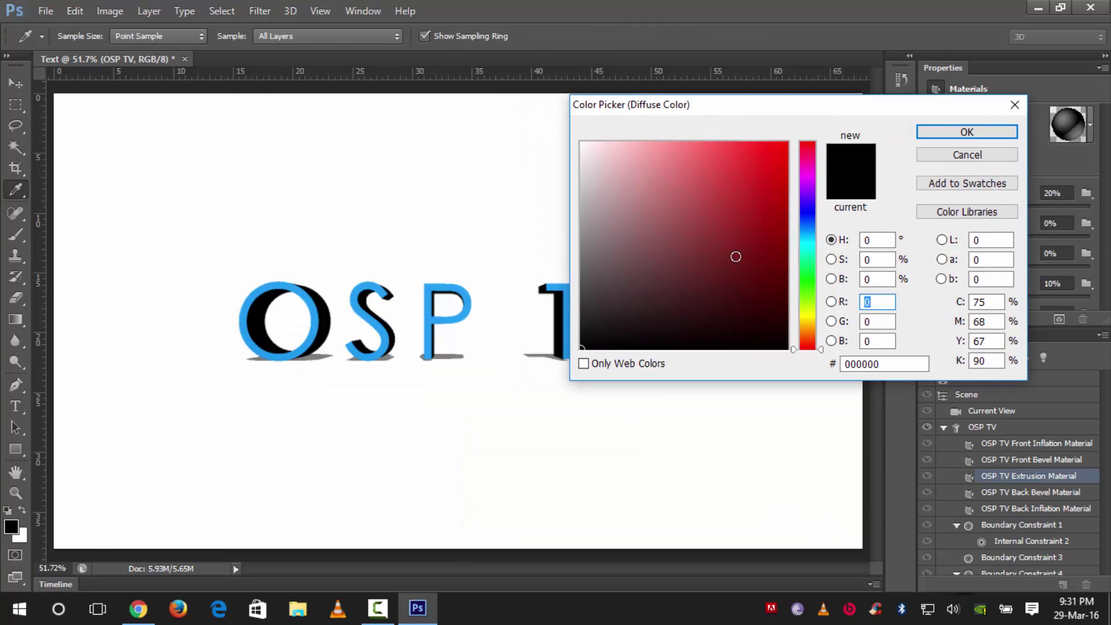
{"action": "left_click_drag", "start_coordinate": [814, 315], "coordinate": [818, 315]}
{"action": "left_click_drag", "start_coordinate": [781, 173], "coordinate": [806, 116]}
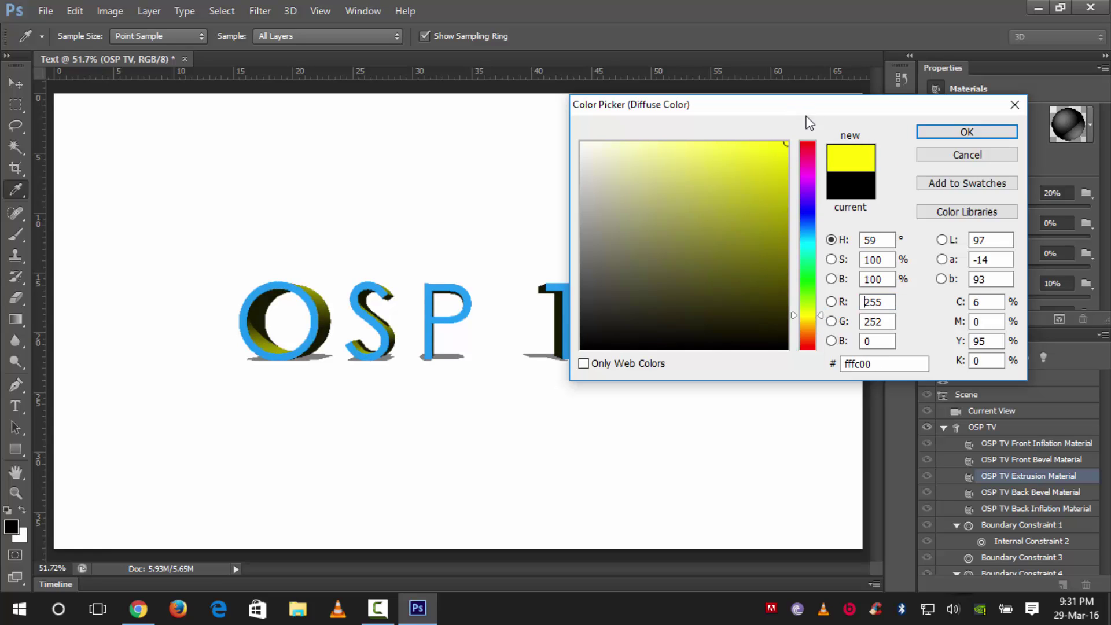
{"action": "left_click_drag", "start_coordinate": [826, 320], "coordinate": [826, 326]}
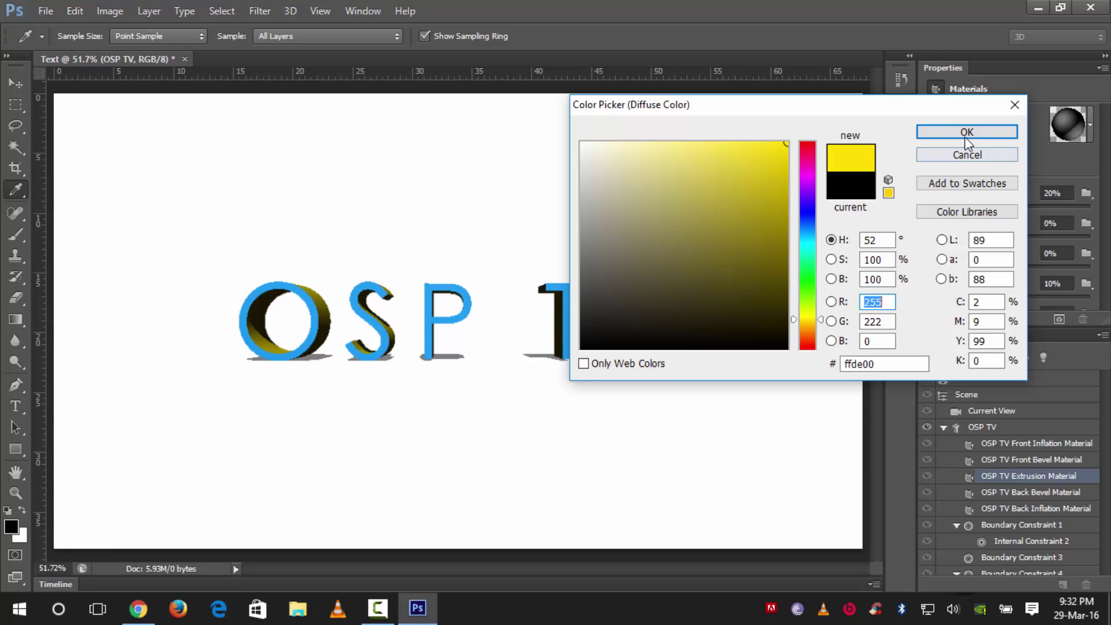
{"action": "left_click_drag", "start_coordinate": [891, 364], "coordinate": [833, 369]}
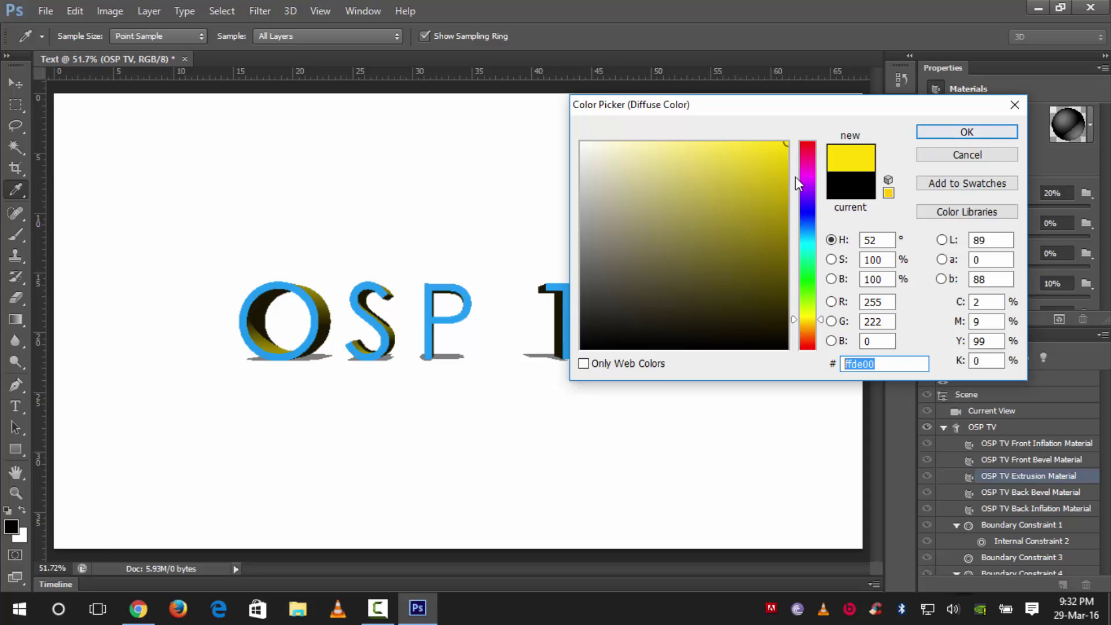
{"action": "left_click", "coordinate": [949, 133]}
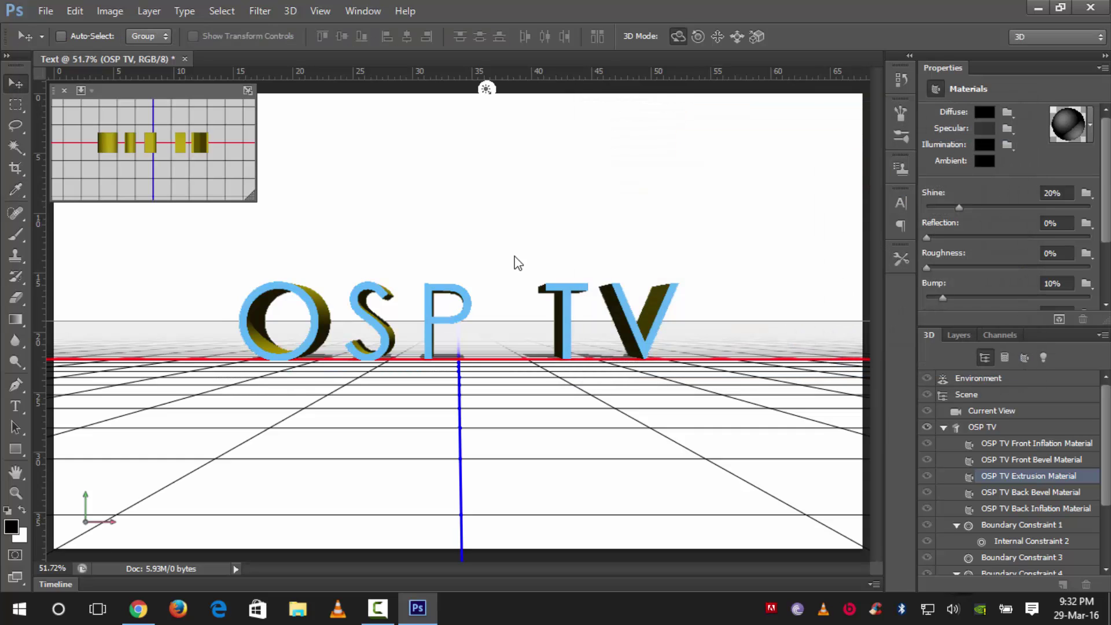
{"action": "left_click", "coordinate": [944, 427]}
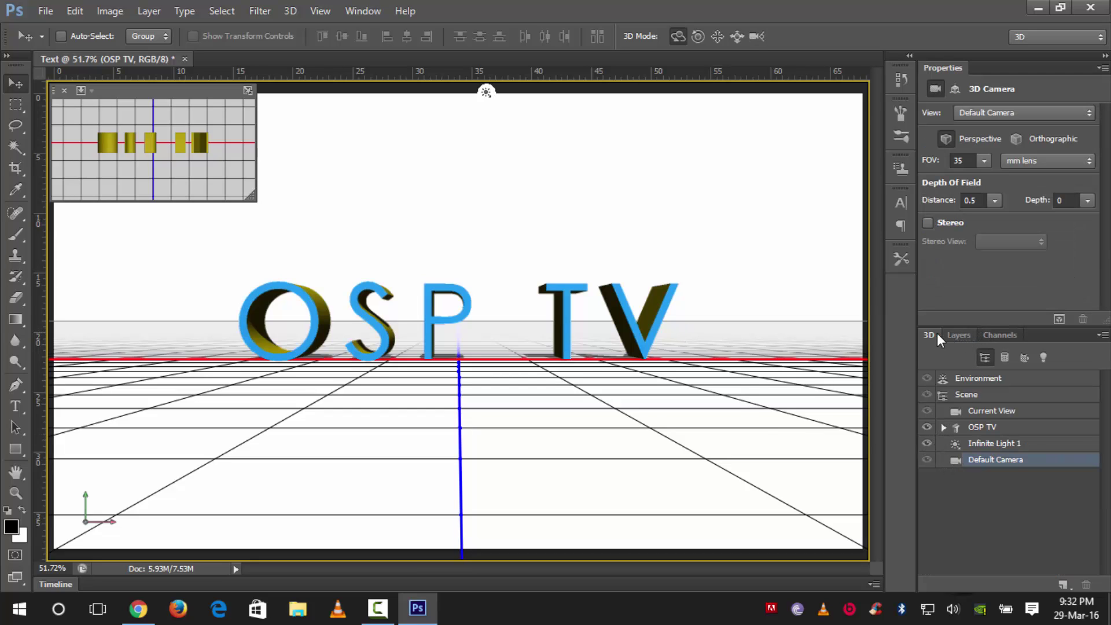
- Convert the Background layer into a 3D postcard
{"action": "left_click", "coordinate": [955, 337]}
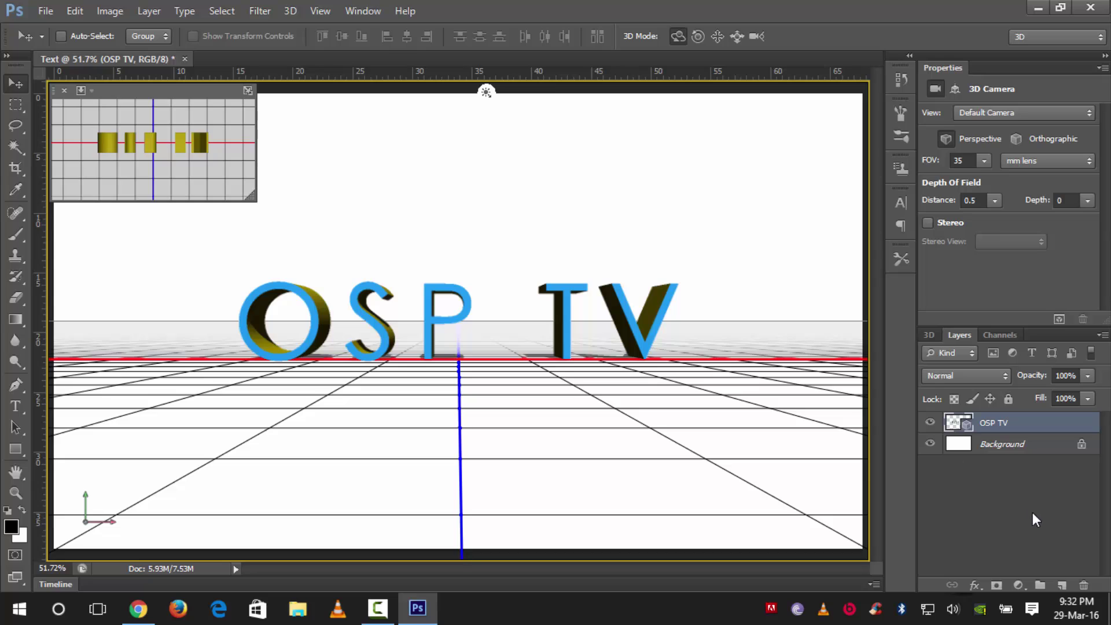
{"action": "left_click", "coordinate": [991, 453]}
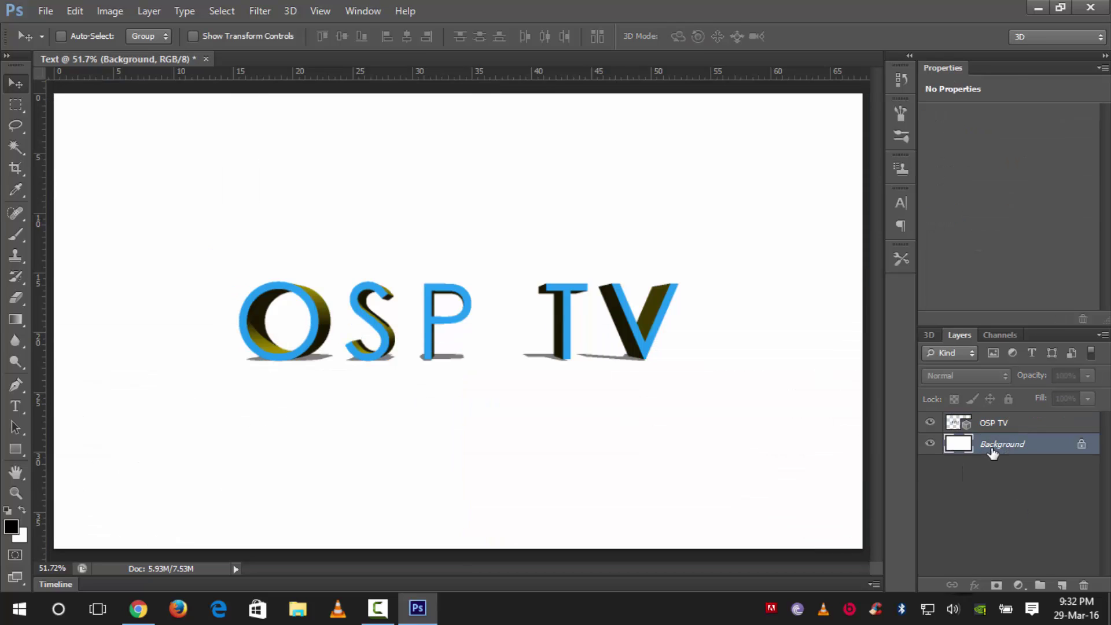
{"action": "right_click", "coordinate": [992, 449]}
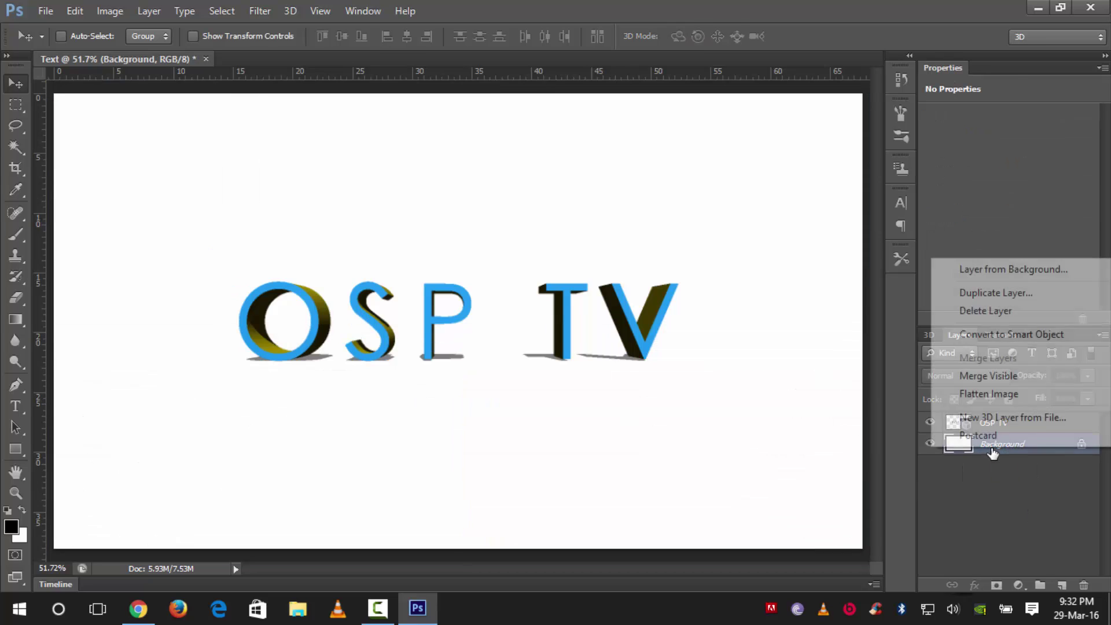
{"action": "left_click", "coordinate": [985, 436]}
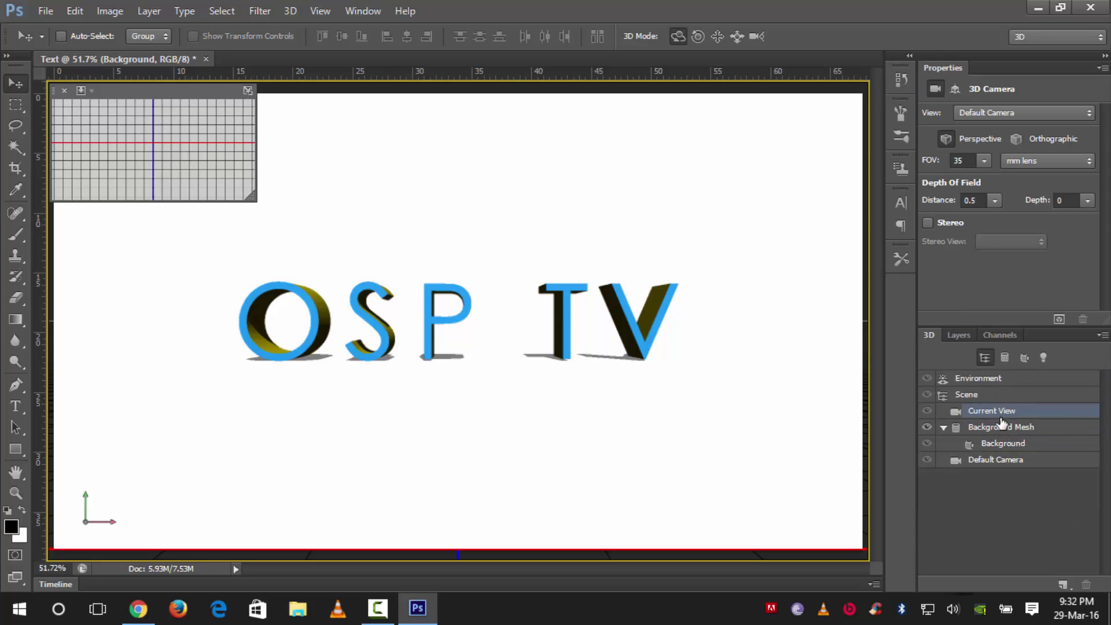
- Select the OSP TV and Background 3D layers together and merge them into one layer
{"action": "left_click", "coordinate": [957, 335]}
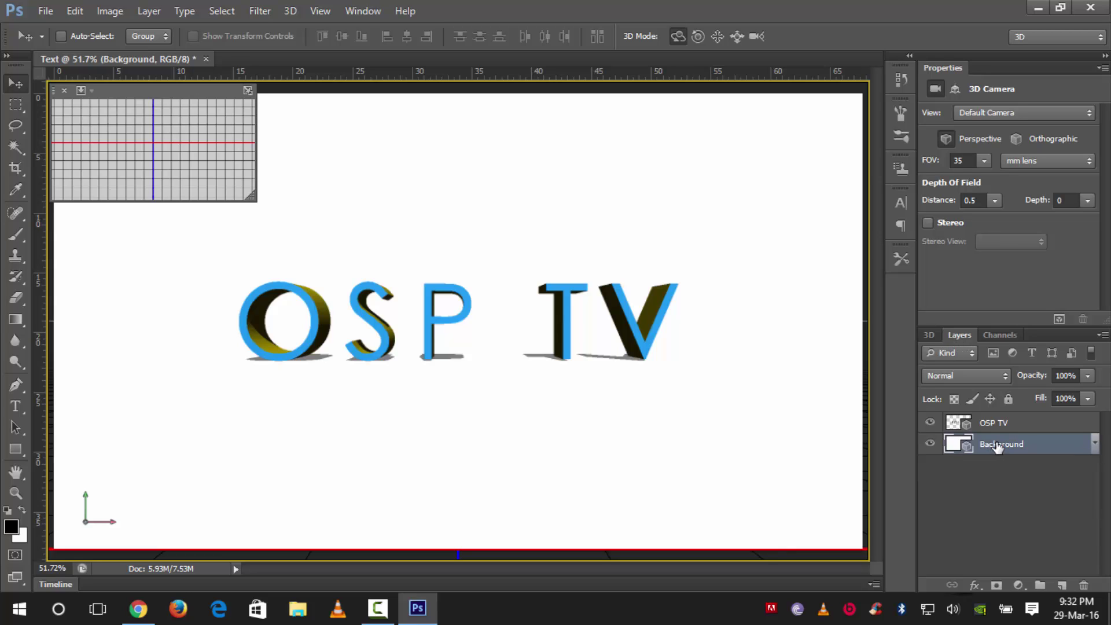
{"action": "left_click", "coordinate": [1031, 423], "text": "shift"}
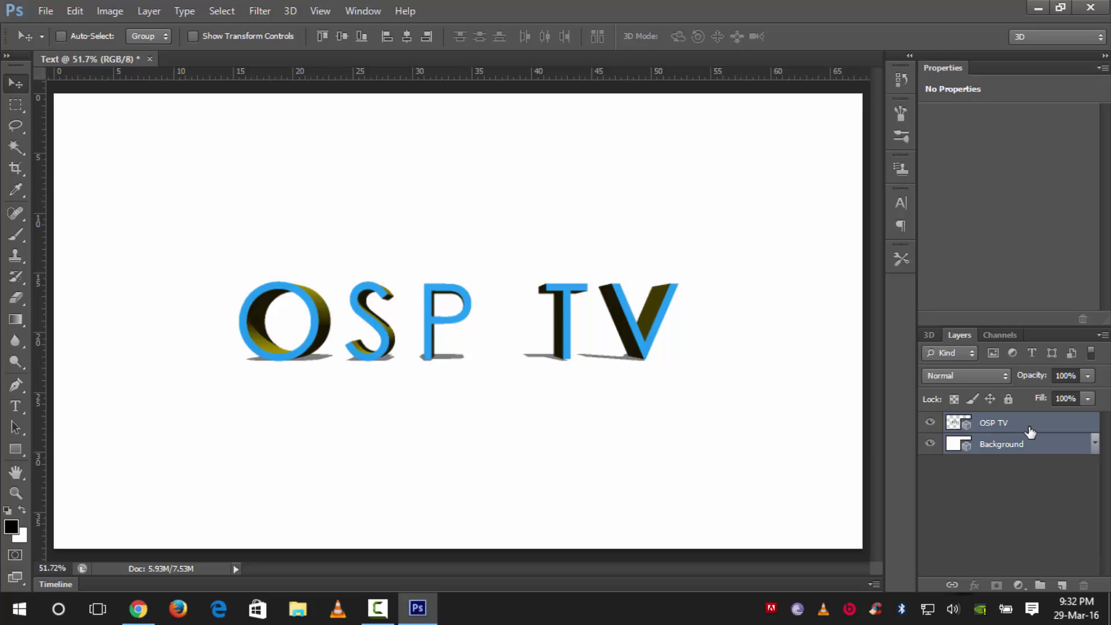
{"action": "key", "text": "ctrl+e"}
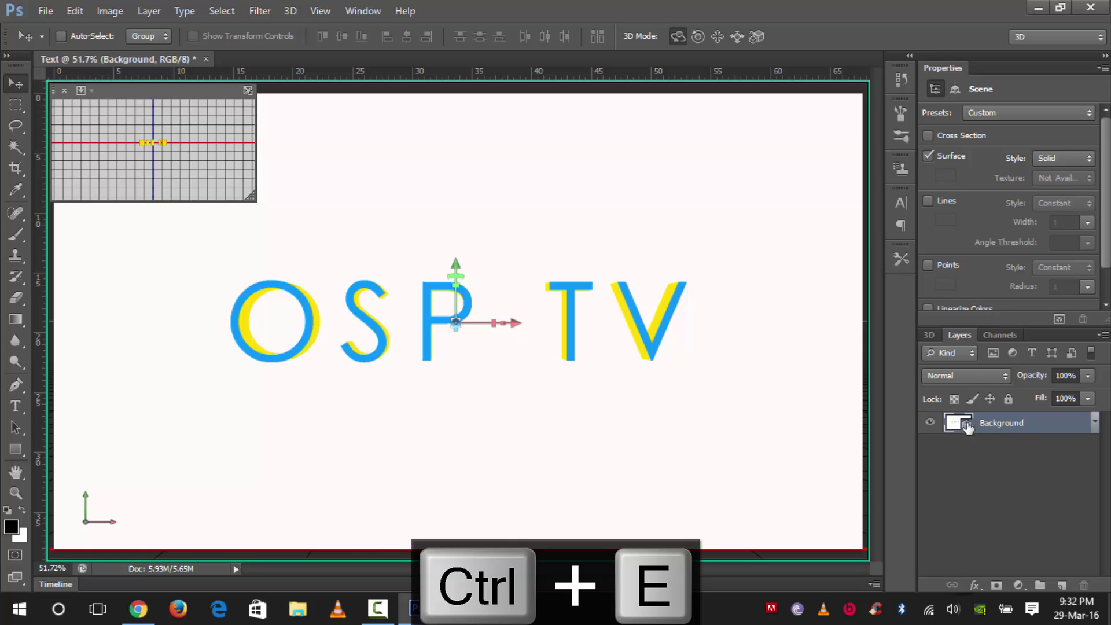
- Examine the contents of the Background_Layer and OSP TV_Layer groups in the merged 3D scene
{"action": "left_click", "coordinate": [930, 335]}
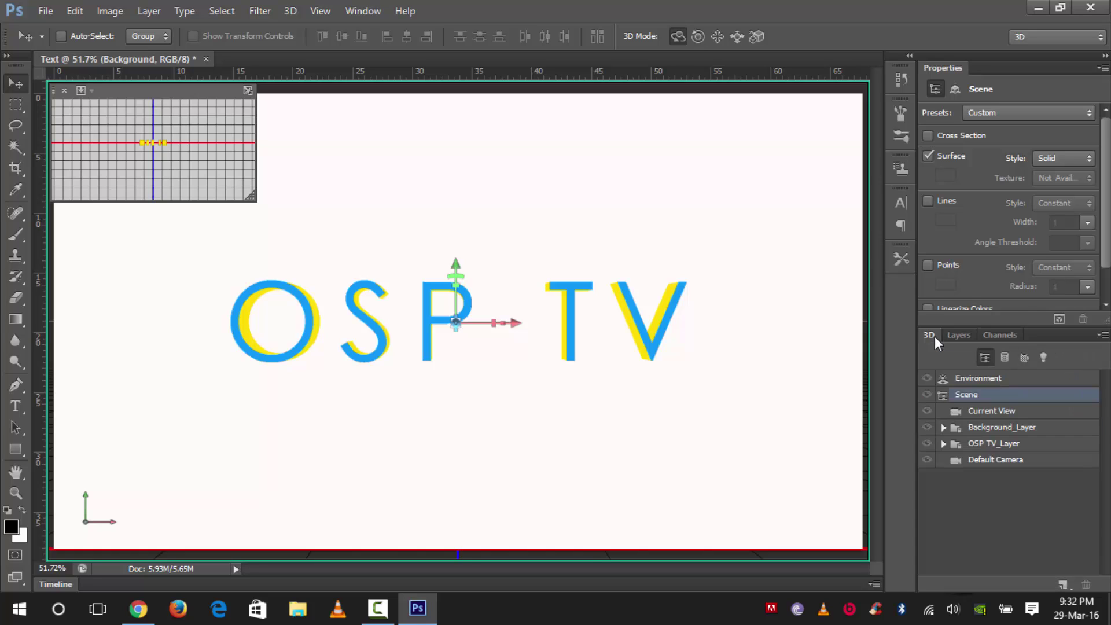
{"action": "left_click", "coordinate": [978, 428]}
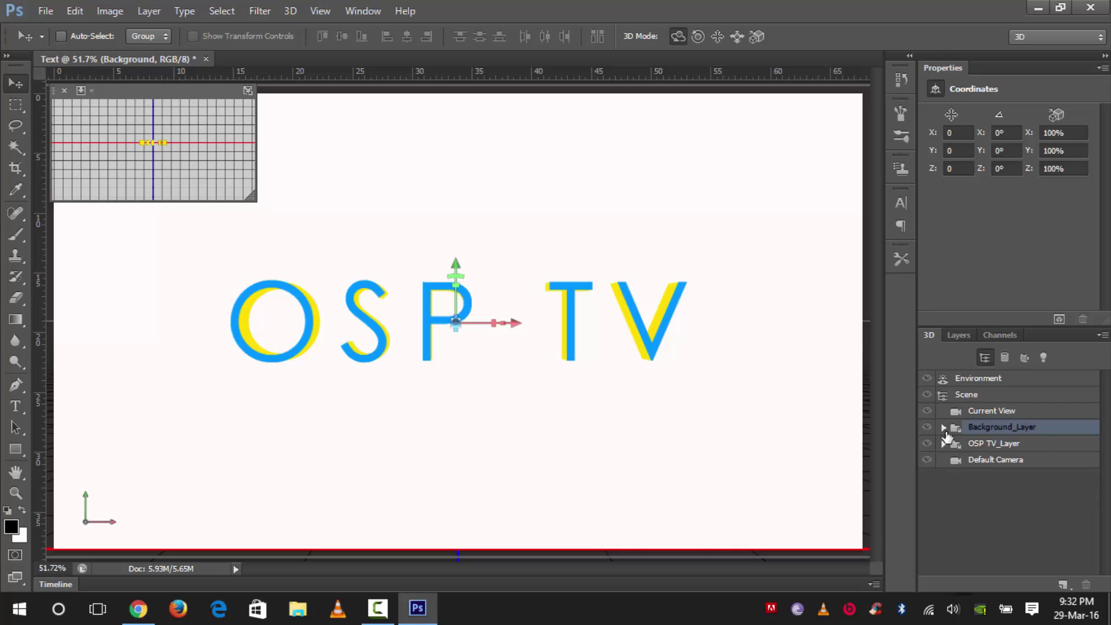
{"action": "left_click", "coordinate": [944, 429]}
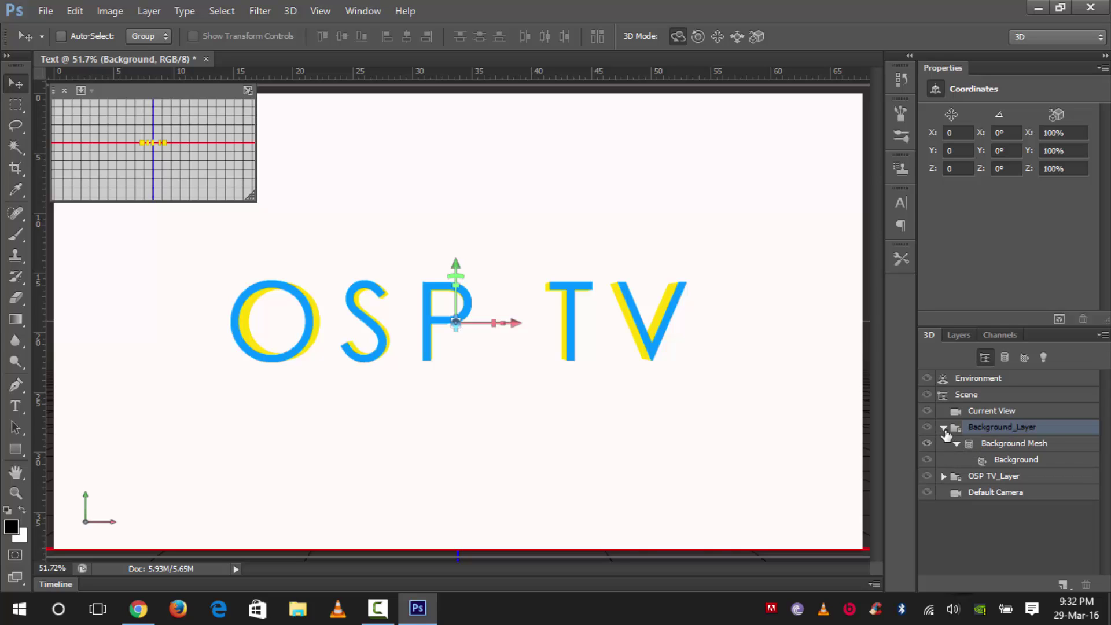
{"action": "left_click", "coordinate": [944, 428]}
{"action": "left_click", "coordinate": [946, 444]}
{"action": "left_click", "coordinate": [944, 444]}
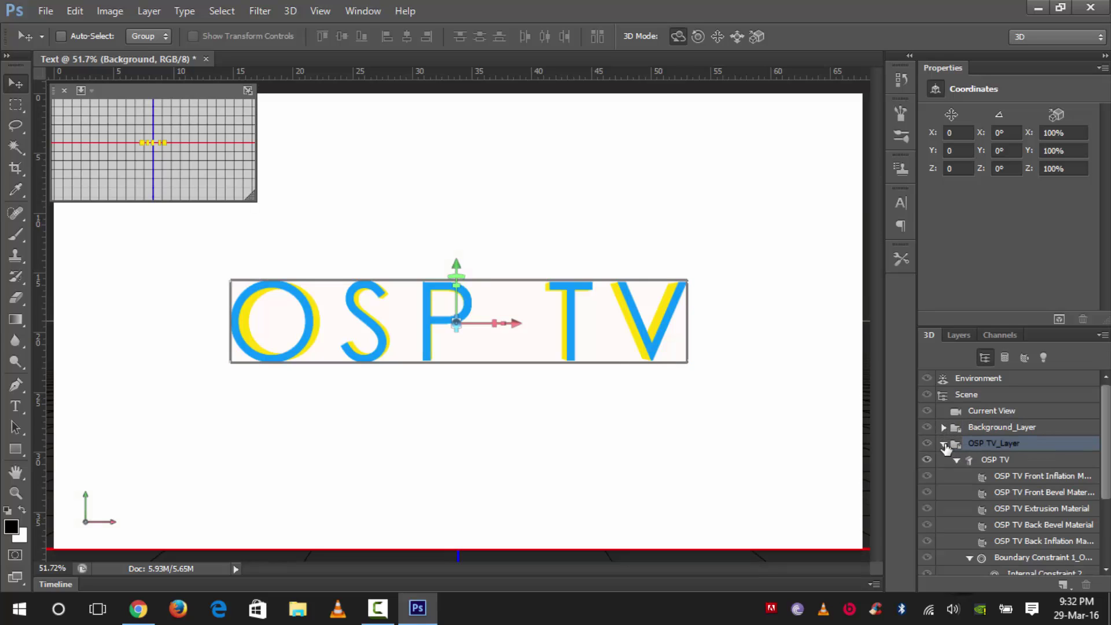
{"action": "left_click", "coordinate": [945, 444]}
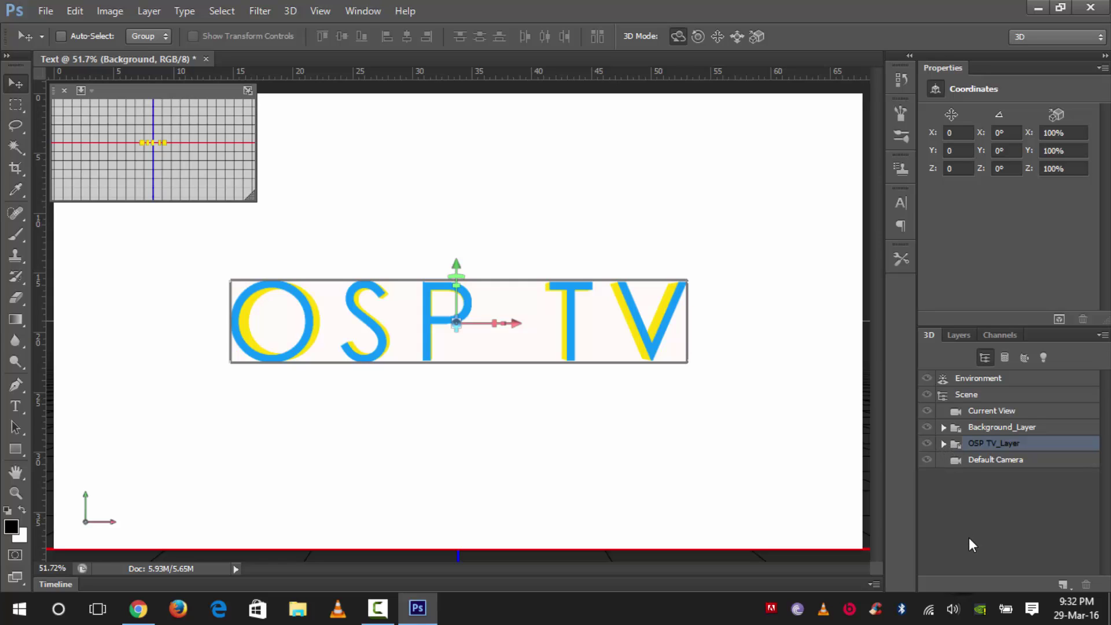
- Select the scene's Current View and render the merged 3D layer
{"action": "left_click", "coordinate": [973, 414]}
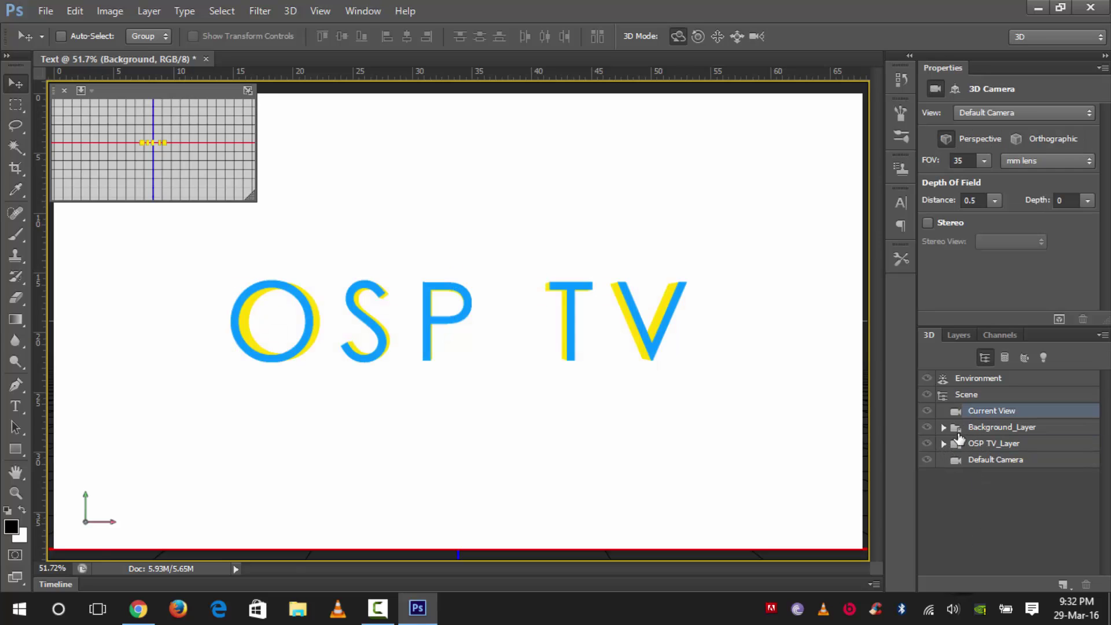
{"action": "left_click", "coordinate": [297, 13]}
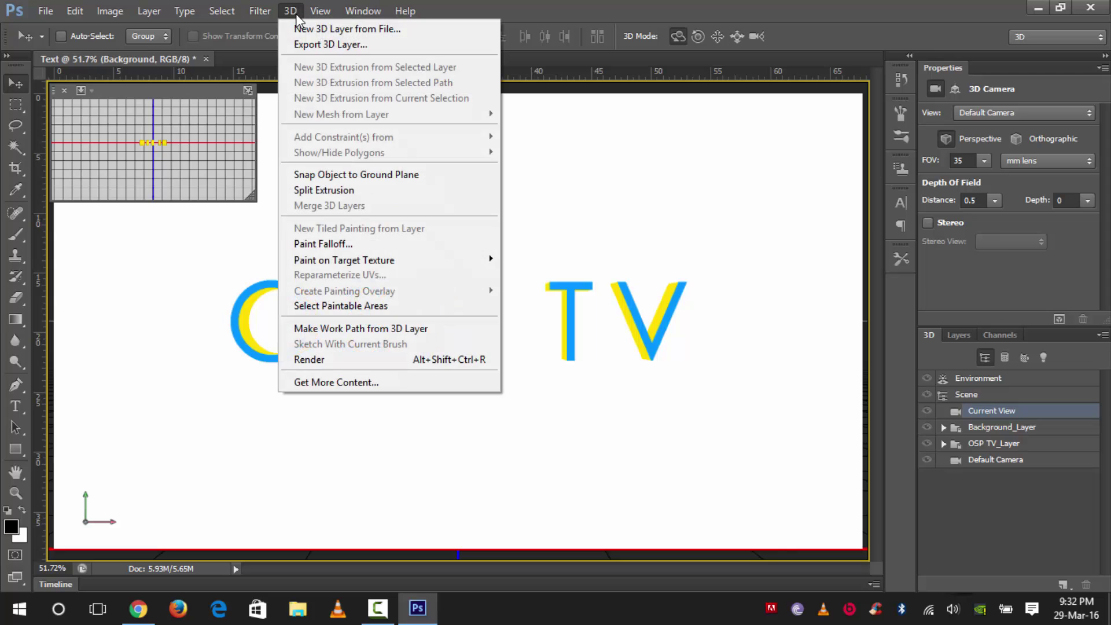
{"action": "left_click", "coordinate": [360, 360]}
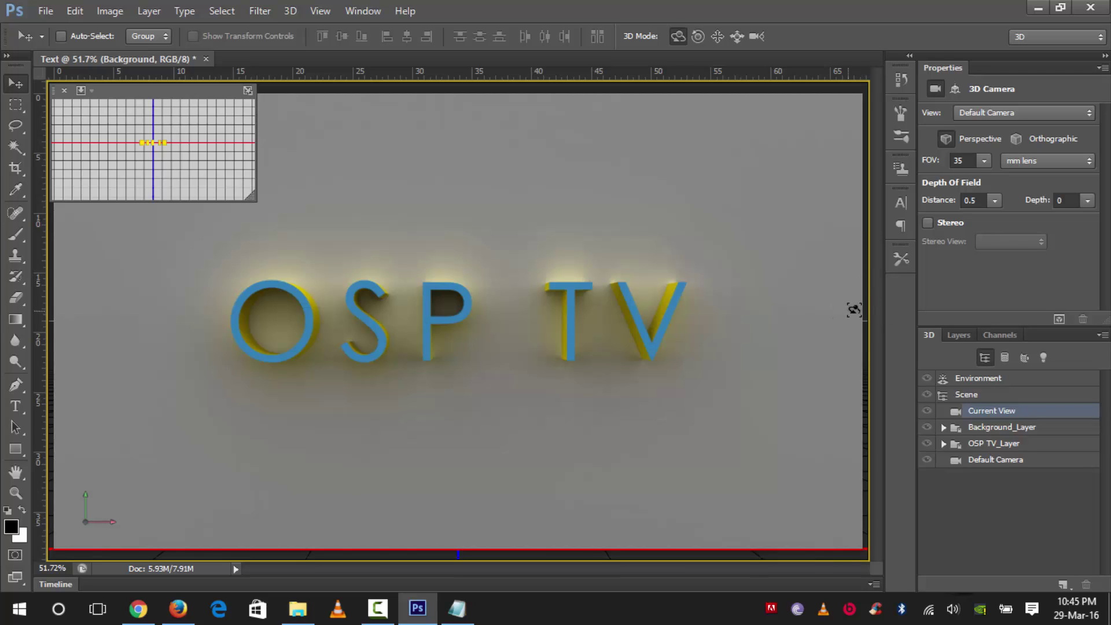
- Rasterize the rendered 3D Background layer
{"action": "left_click", "coordinate": [960, 336]}
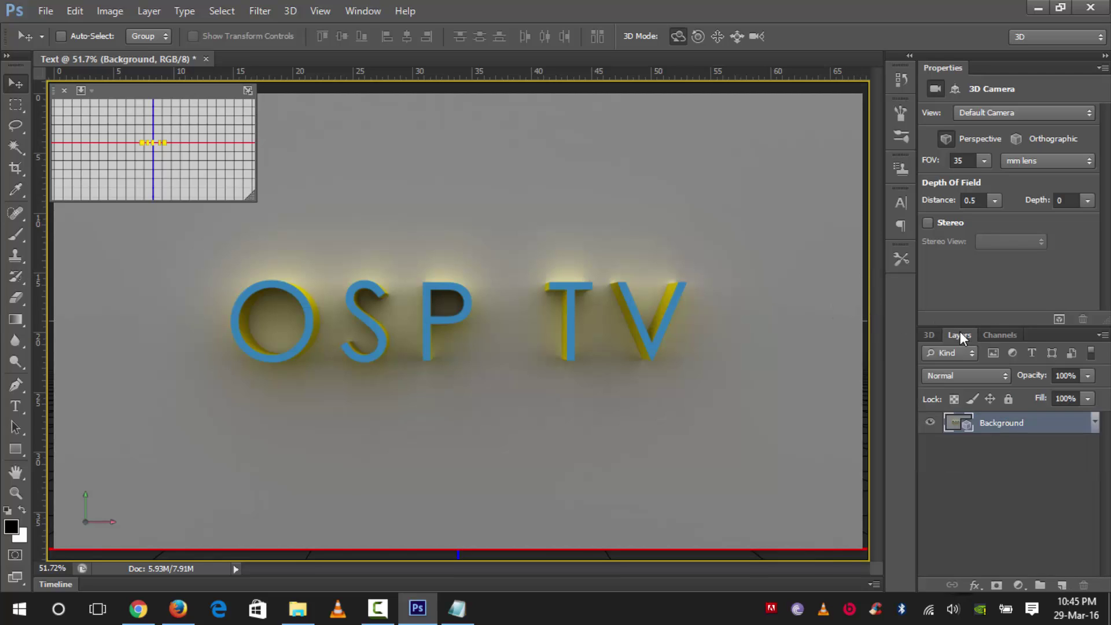
{"action": "left_click", "coordinate": [984, 462]}
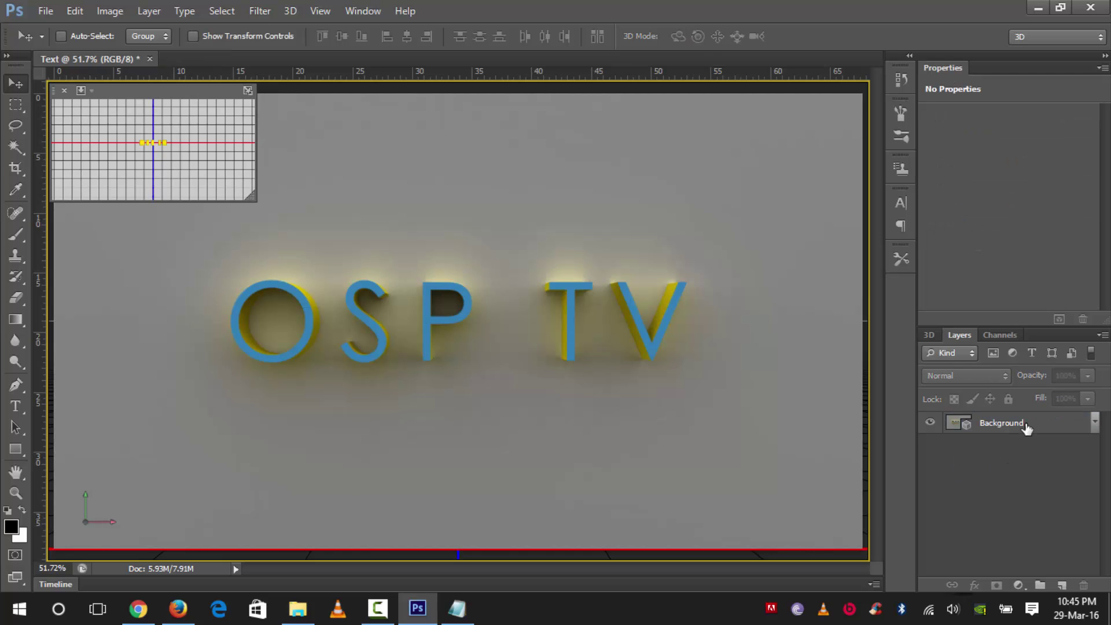
{"action": "left_click", "coordinate": [1026, 428]}
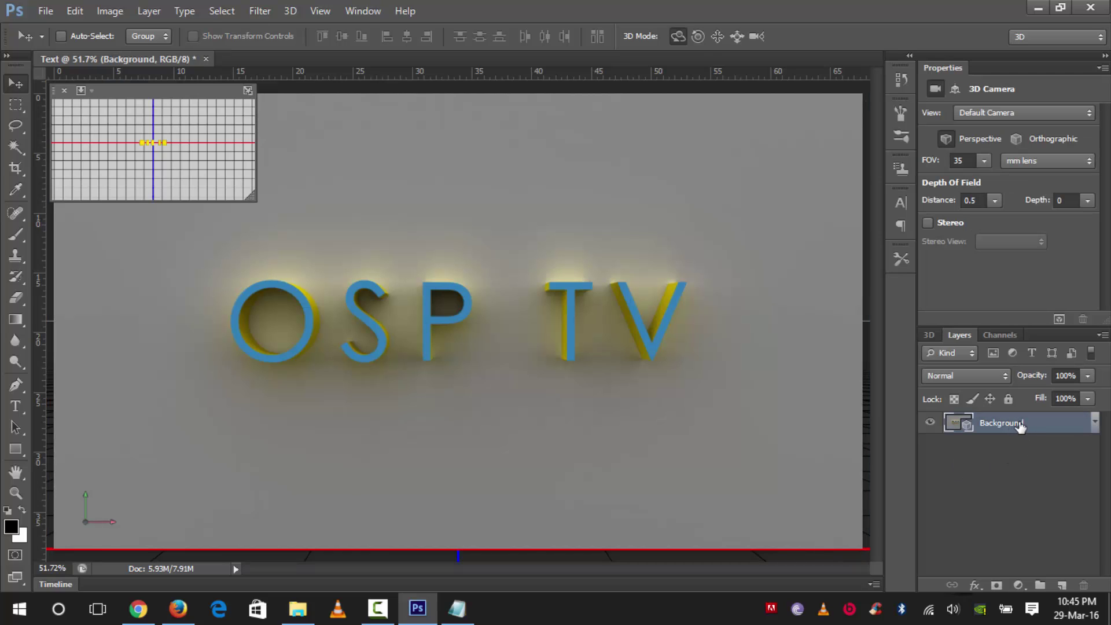
{"action": "right_click", "coordinate": [1026, 426]}
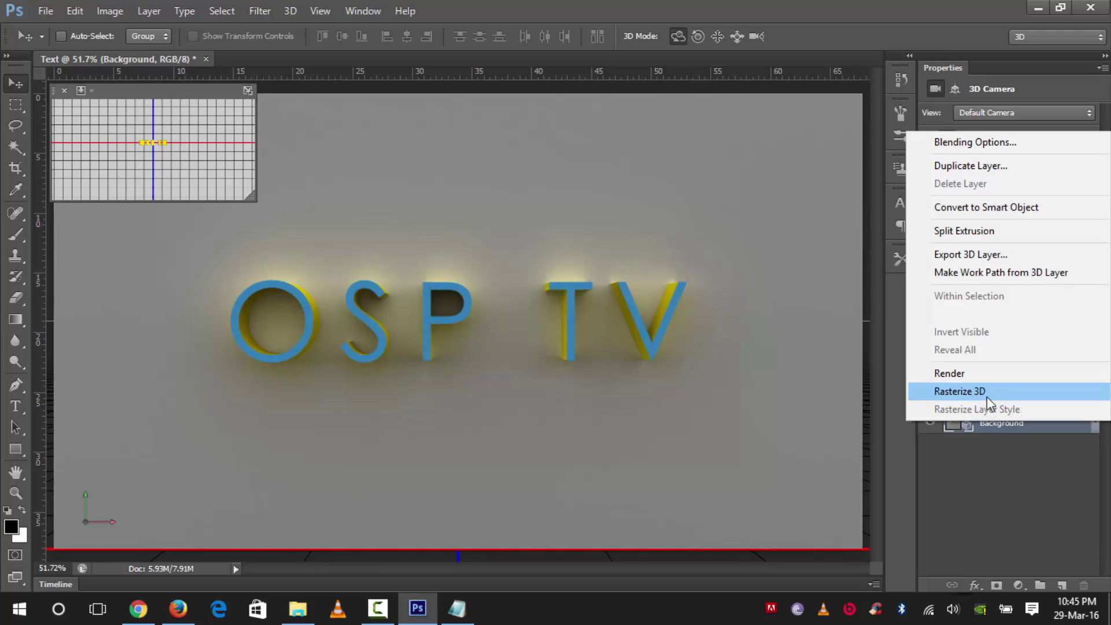
{"action": "left_click", "coordinate": [960, 394]}
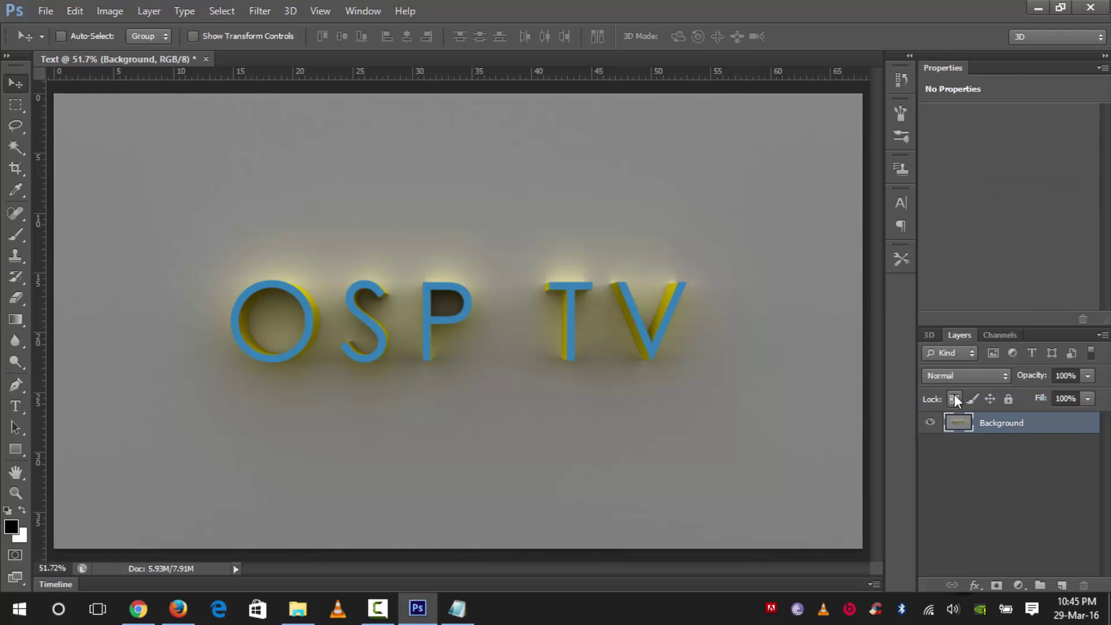
- Inspect the rendered OSP TV lettering and its glow and shadows up close
{"action": "scroll", "coordinate": [488, 301], "scroll_direction": "up", "scroll_amount": 3}
{"action": "scroll", "coordinate": [484, 298], "scroll_direction": "down", "scroll_amount": 3}
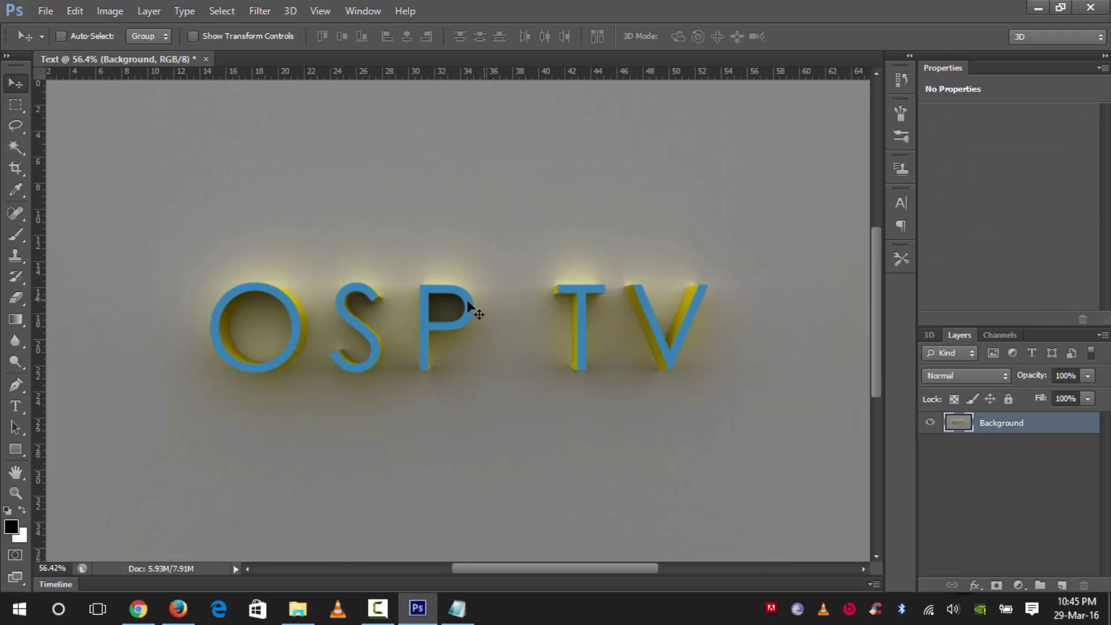
{"action": "scroll", "coordinate": [362, 295], "scroll_direction": "up", "scroll_amount": 2}
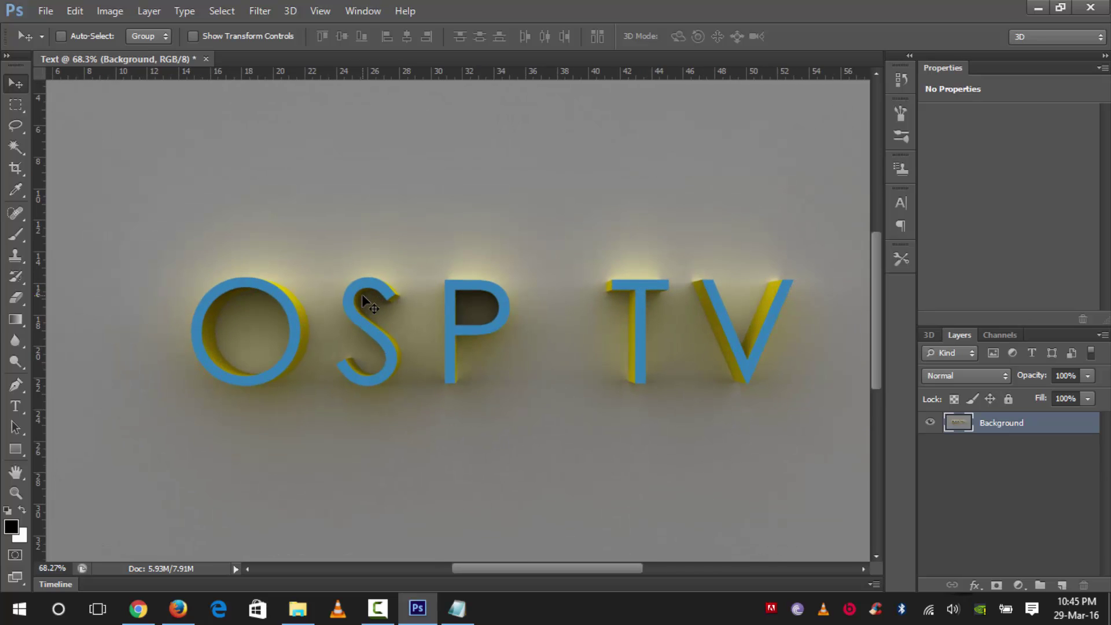
{"action": "scroll", "coordinate": [362, 295], "scroll_direction": "down", "scroll_amount": 1}
{"action": "scroll", "coordinate": [363, 296], "scroll_direction": "down", "scroll_amount": 1}
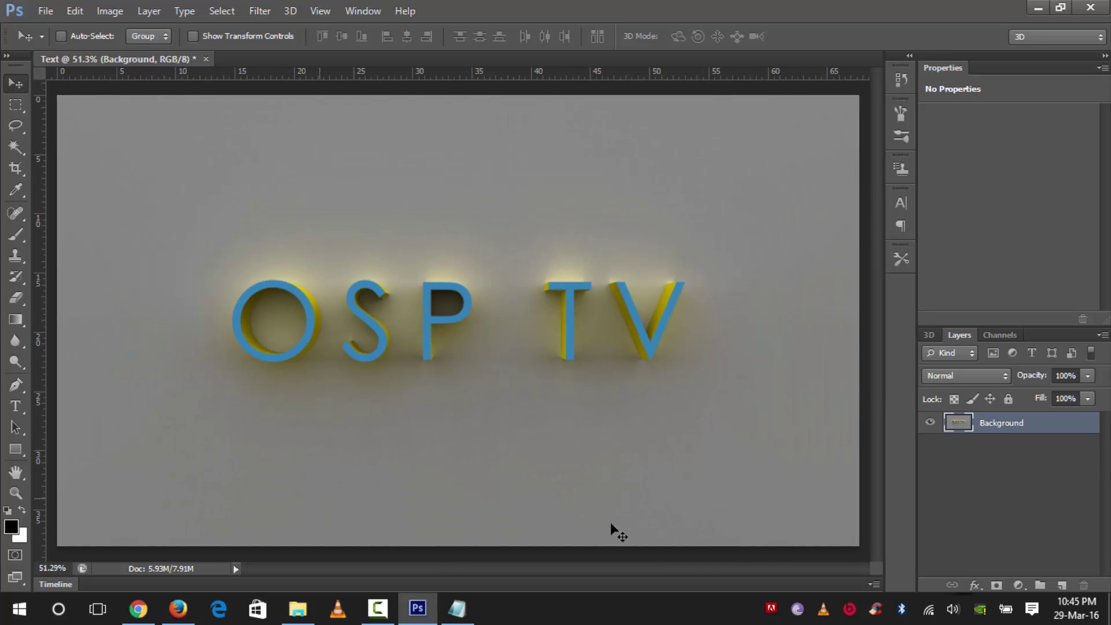
{"action": "scroll", "coordinate": [409, 234], "scroll_direction": "up", "scroll_amount": 2}
{"action": "scroll", "coordinate": [431, 246], "scroll_direction": "down", "scroll_amount": 1}
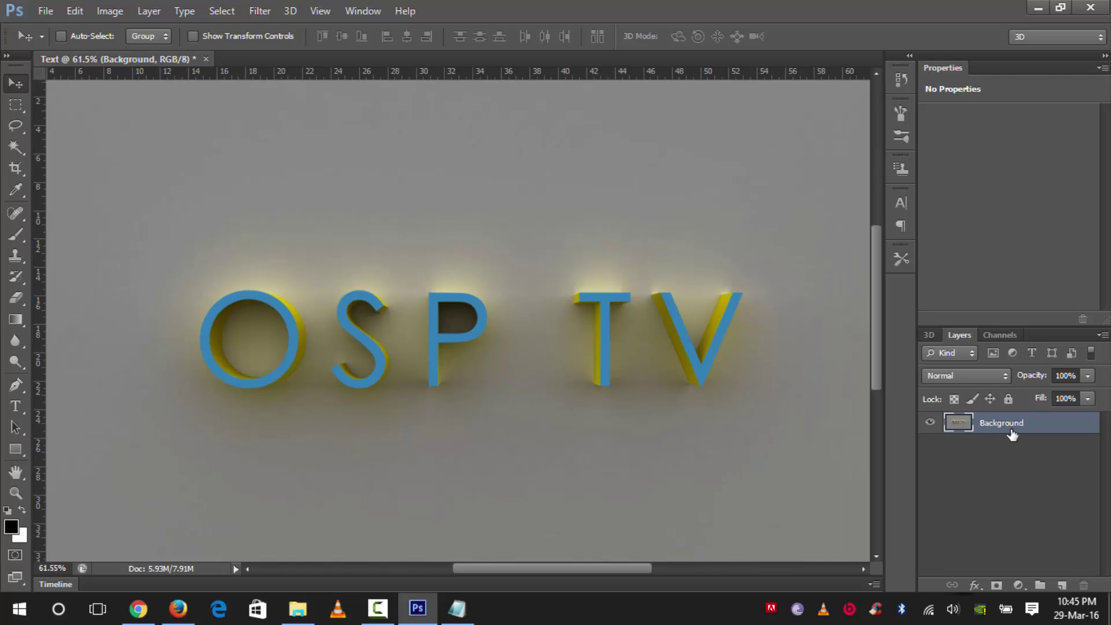
- Duplicate the rasterized Background layer and hide the original below the copy
{"action": "left_click_drag", "start_coordinate": [1013, 426], "coordinate": [1061, 585]}
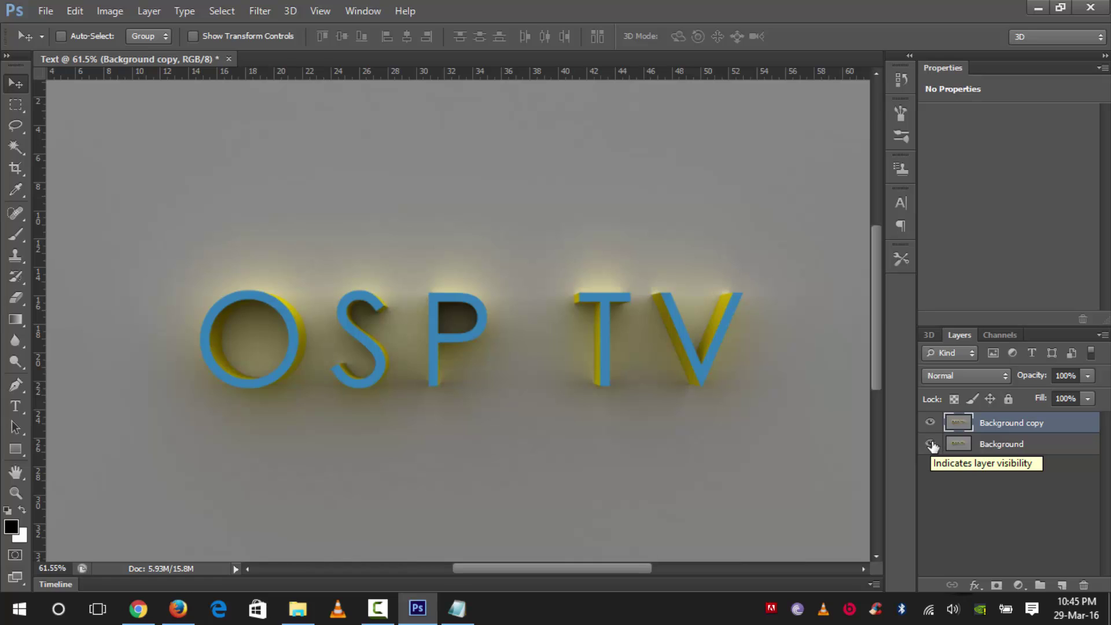
{"action": "left_click", "coordinate": [931, 444]}
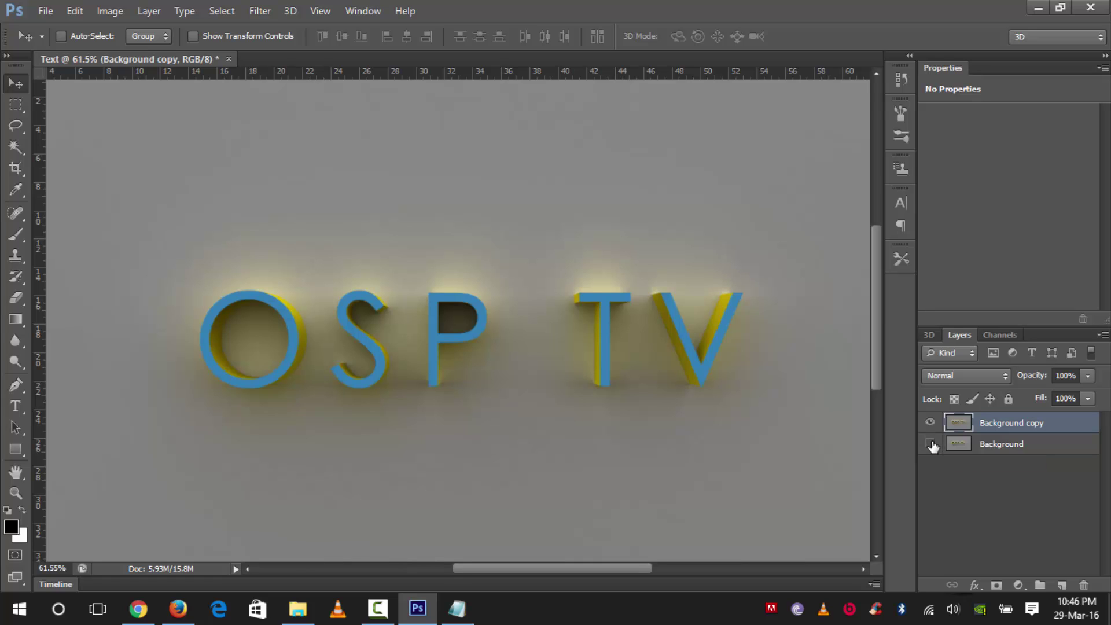
- Select the blue front faces of all the OSP TV letters on the Background copy layer with the Magic Wand
{"action": "left_click", "coordinate": [19, 152]}
{"action": "left_click", "coordinate": [77, 160]}
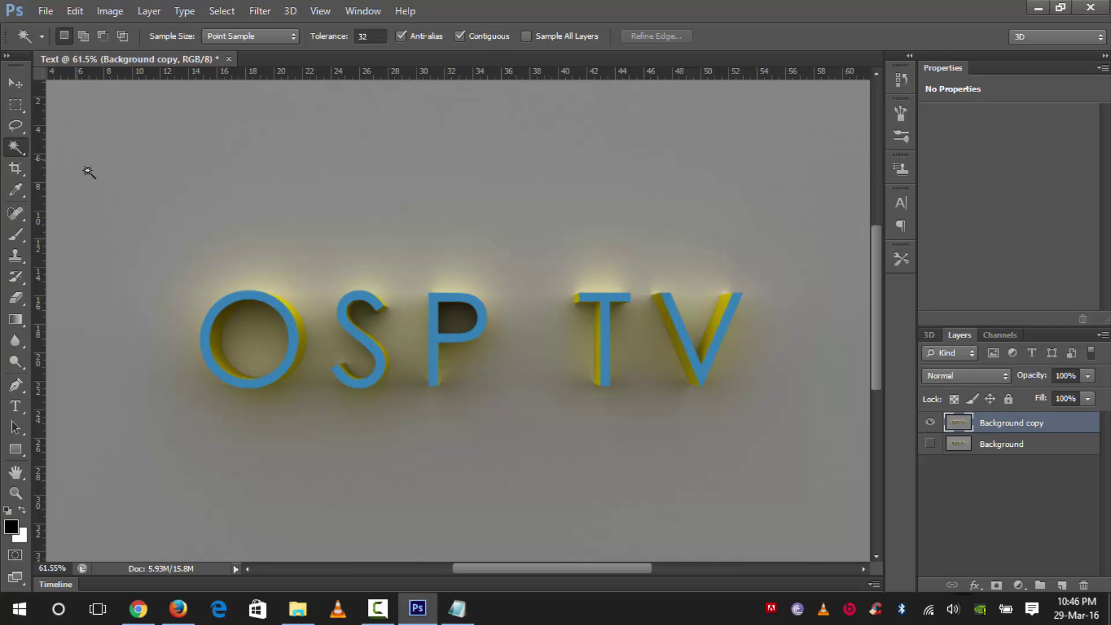
{"action": "scroll", "coordinate": [196, 365], "scroll_direction": "up", "scroll_amount": 1}
{"action": "left_click", "coordinate": [207, 336]}
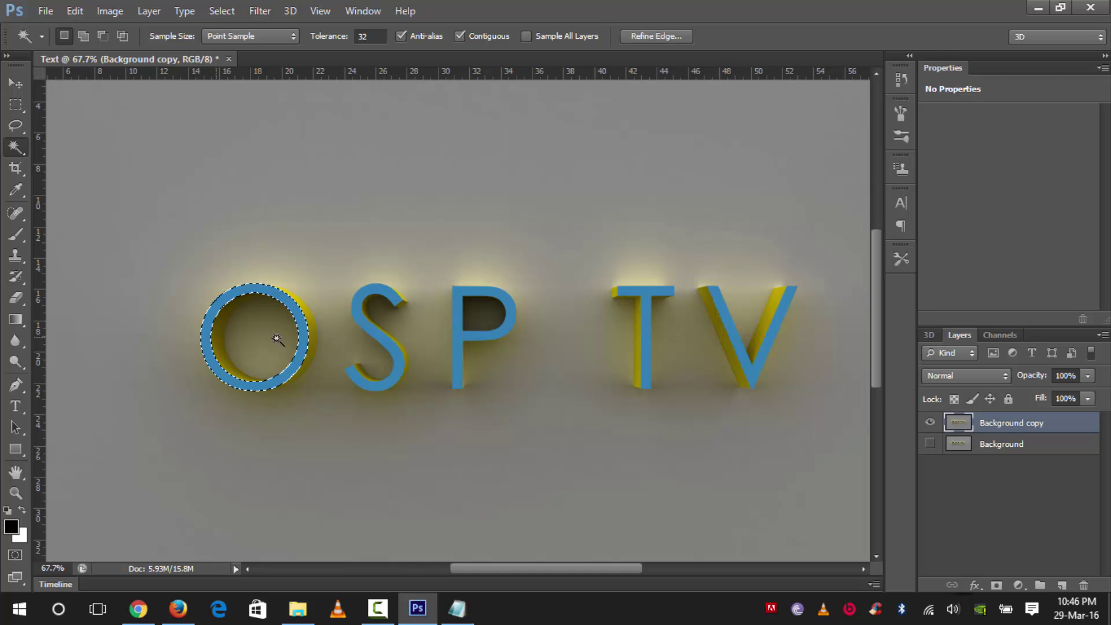
{"action": "left_click", "coordinate": [360, 316]}
{"action": "left_click", "coordinate": [458, 338]}
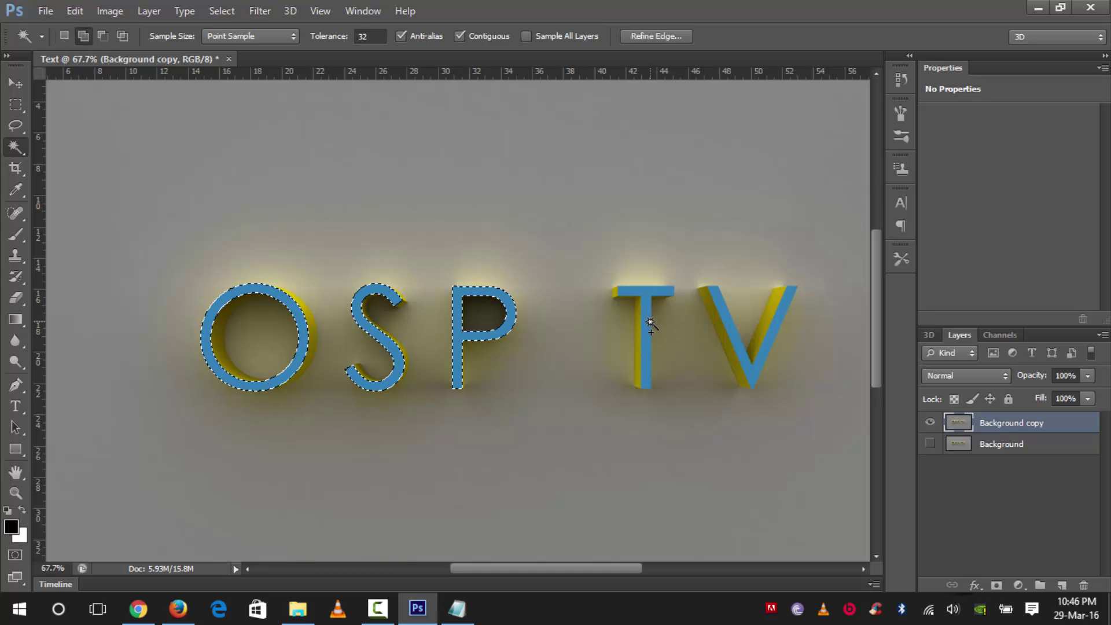
{"action": "left_click", "coordinate": [740, 350], "text": "shift"}
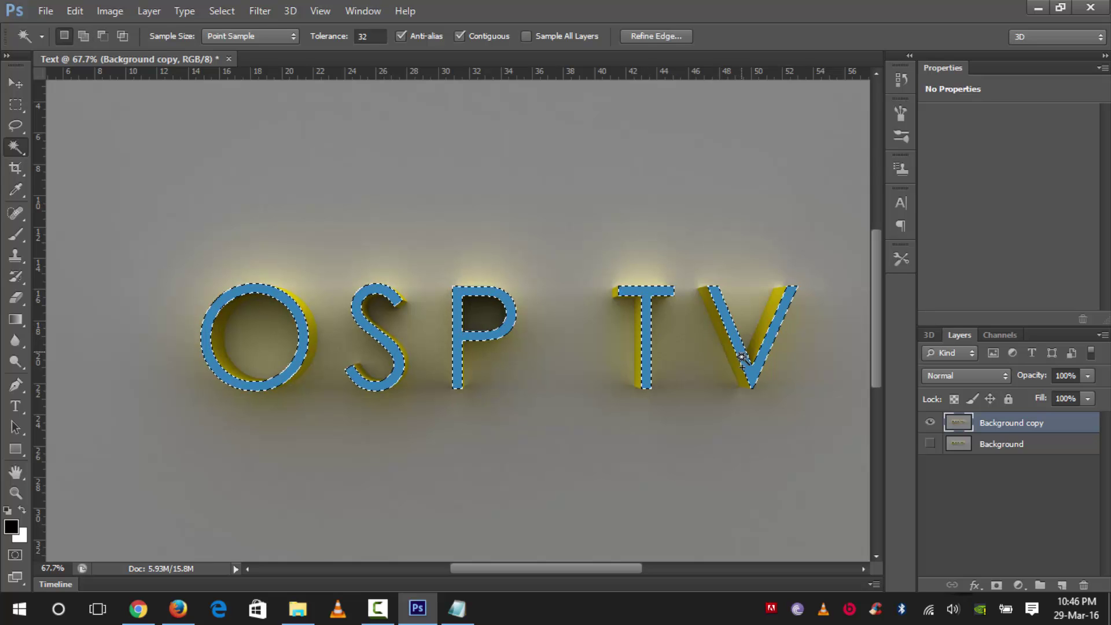
- Fill the selected letter faces with the black foreground colour on a new layer, and deselect
{"action": "scroll", "coordinate": [506, 326], "scroll_direction": "down", "scroll_amount": 2}
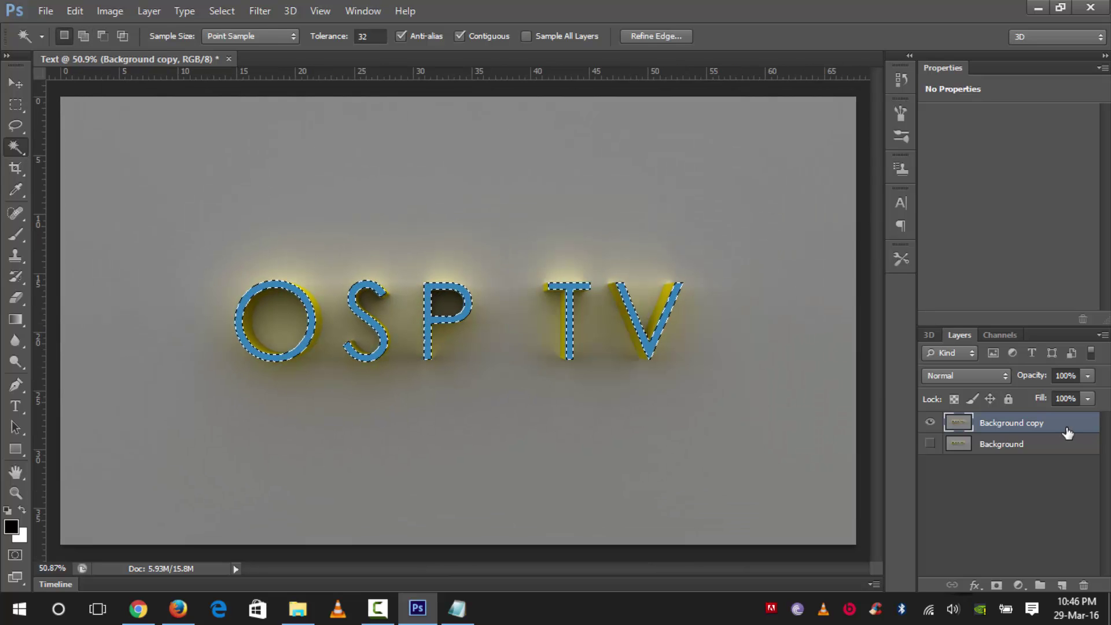
{"action": "left_click", "coordinate": [1062, 585]}
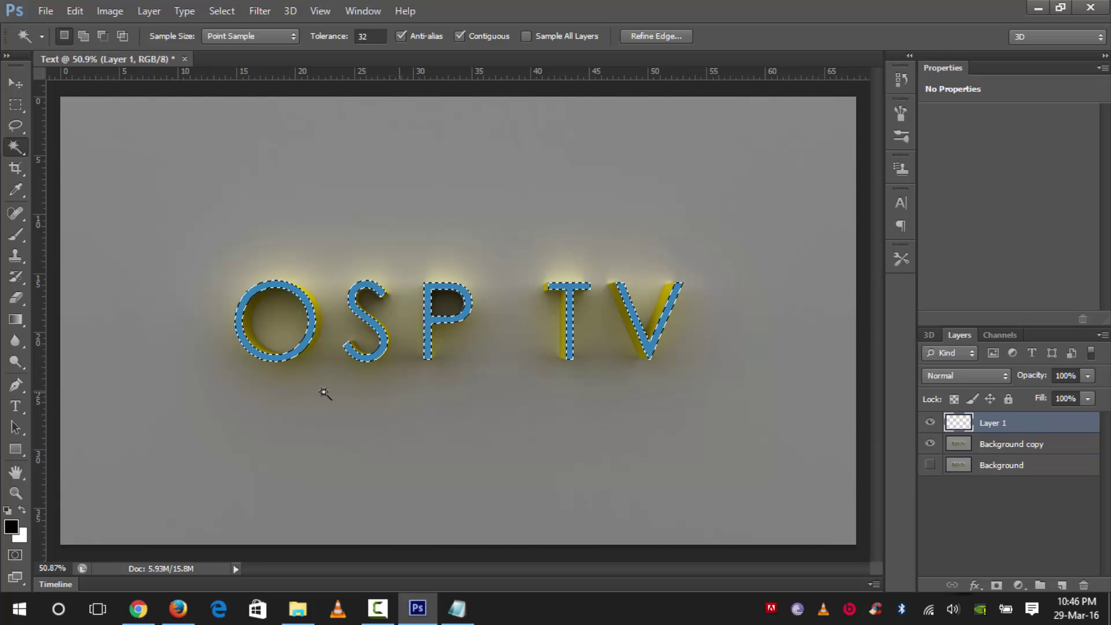
{"action": "key", "text": "alt+BackSpace"}
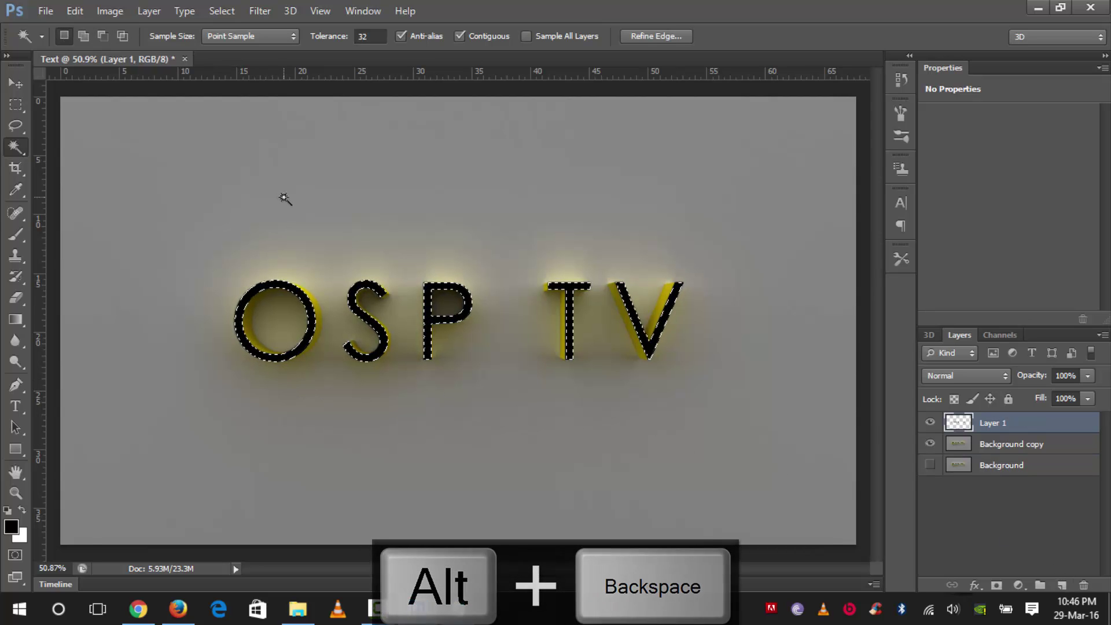
{"action": "key", "text": "ctrl+d"}
- Compare the lettering with and without the black face layer by toggling Layer 1's visibility
{"action": "scroll", "coordinate": [541, 303], "scroll_direction": "up", "scroll_amount": 2}
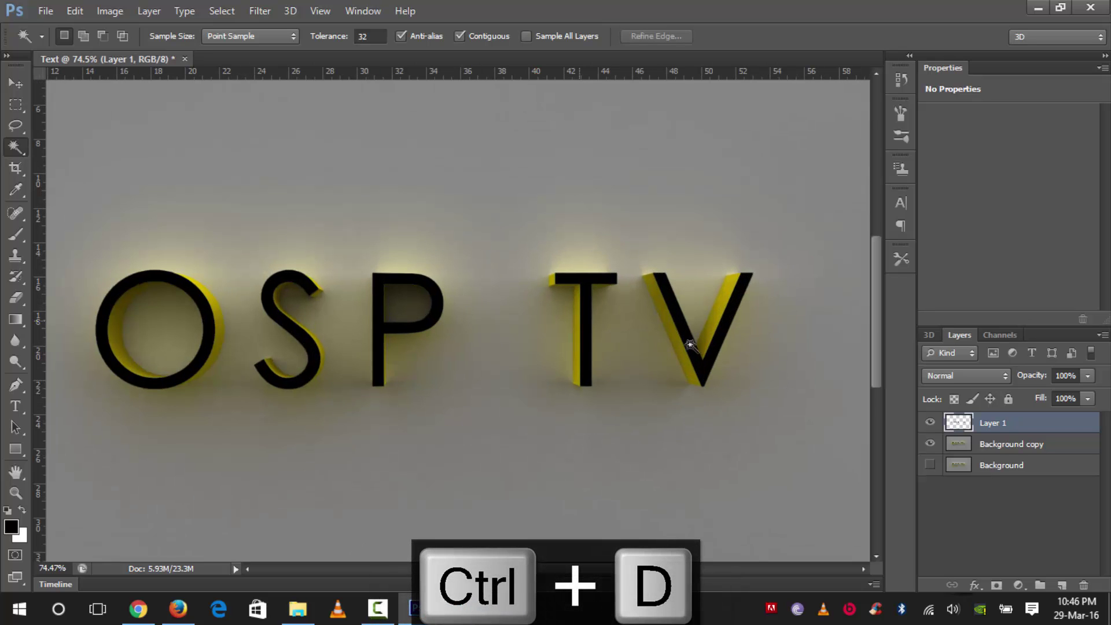
{"action": "left_click", "coordinate": [930, 422]}
{"action": "left_click", "coordinate": [930, 423]}
{"action": "left_click", "coordinate": [931, 423]}
{"action": "left_click", "coordinate": [931, 423]}
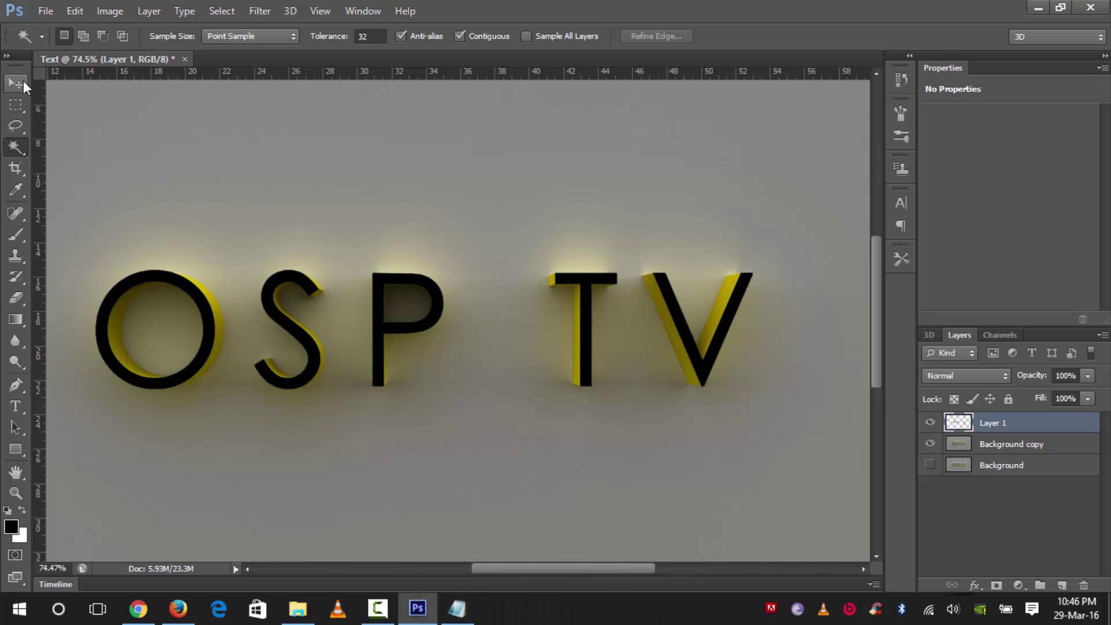
- Give Layer 1's letter faces a Color Overlay in yellow d9cb31
{"action": "left_click", "coordinate": [16, 83]}
{"action": "scroll", "coordinate": [280, 231], "scroll_direction": "down", "scroll_amount": 1}
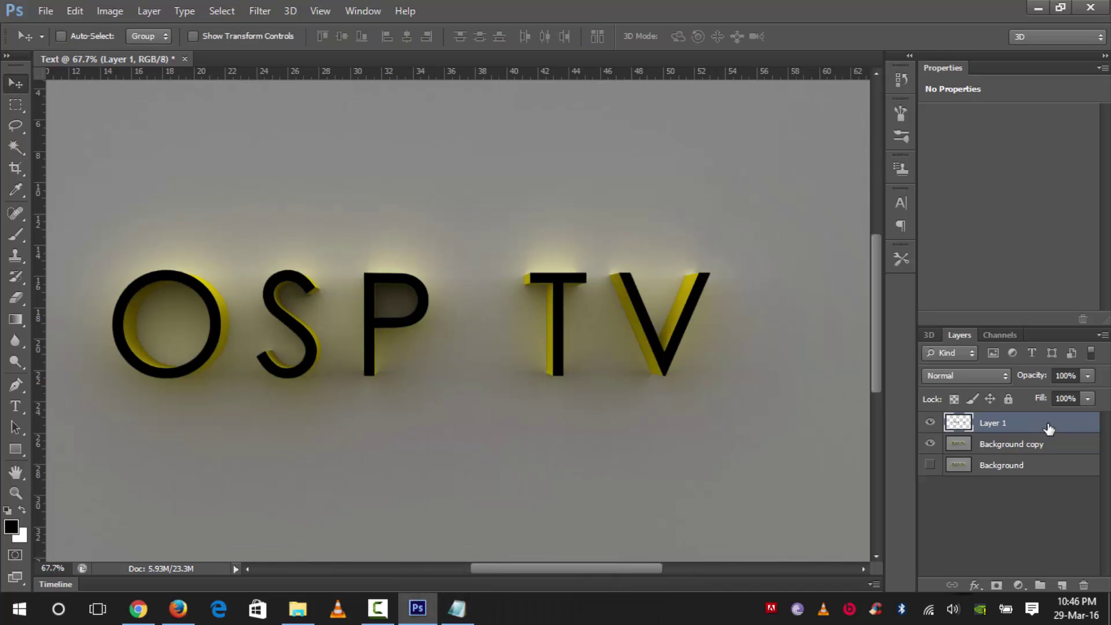
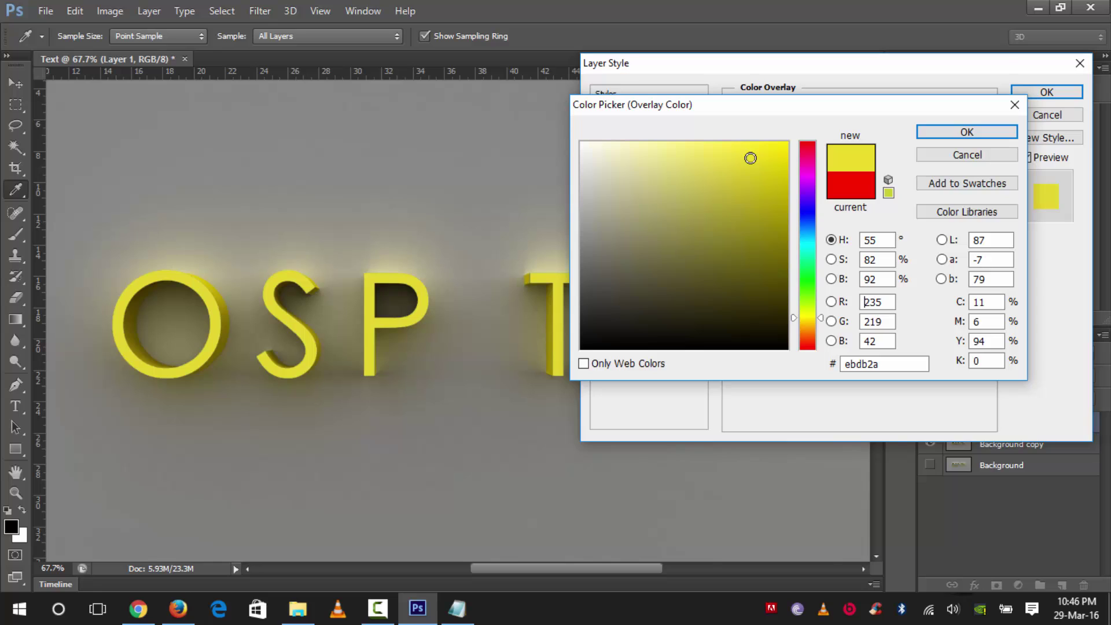
{"action": "mouse_move", "coordinate": [751, 158]}
{"action": "left_mouse_down"}
{"action": "mouse_move", "coordinate": [761, 156]}
{"action": "mouse_move", "coordinate": [750, 174]}
{"action": "left_mouse_up"}
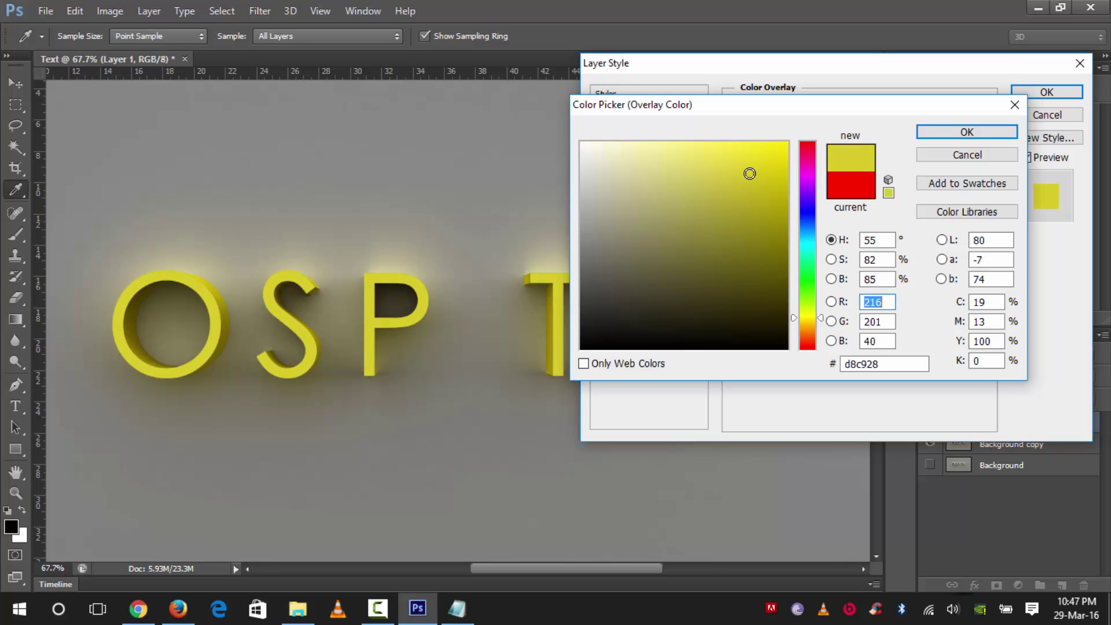
{"action": "left_click", "coordinate": [700, 174]}
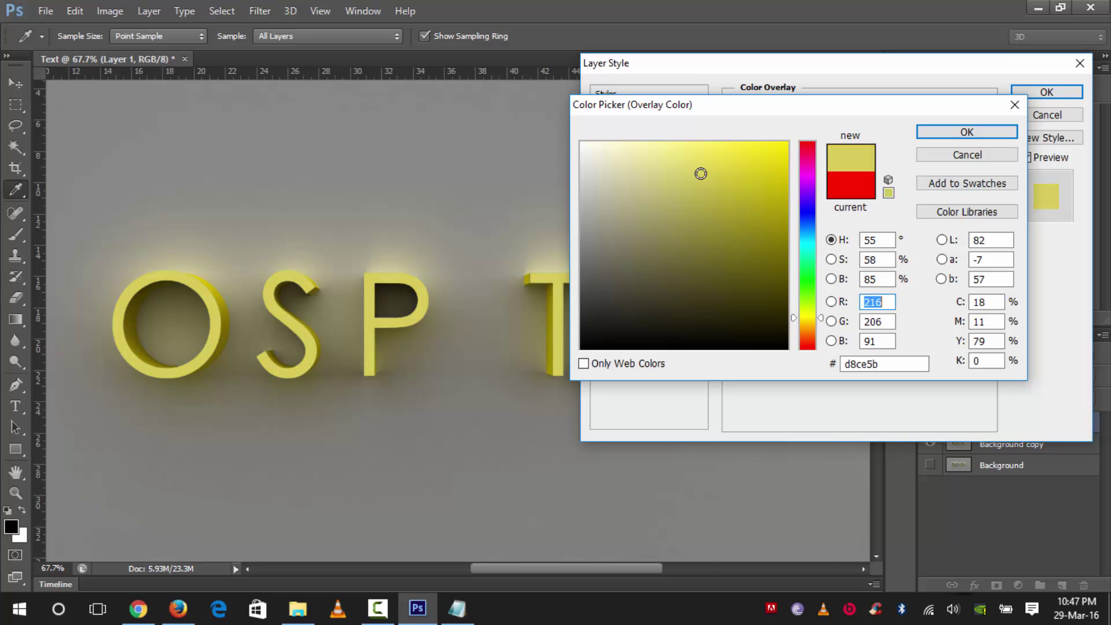
{"action": "mouse_move", "coordinate": [729, 174]}
{"action": "left_mouse_down"}
{"action": "mouse_move", "coordinate": [748, 179]}
{"action": "mouse_move", "coordinate": [735, 162]}
{"action": "mouse_move", "coordinate": [742, 173]}
{"action": "left_mouse_up"}
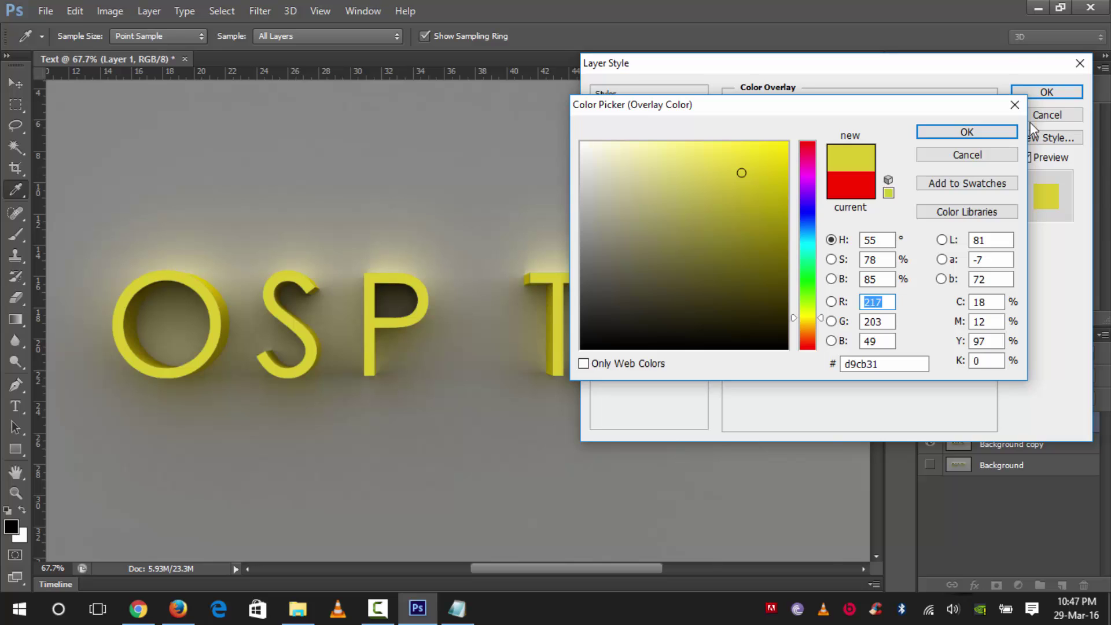
{"action": "left_click", "coordinate": [982, 131]}
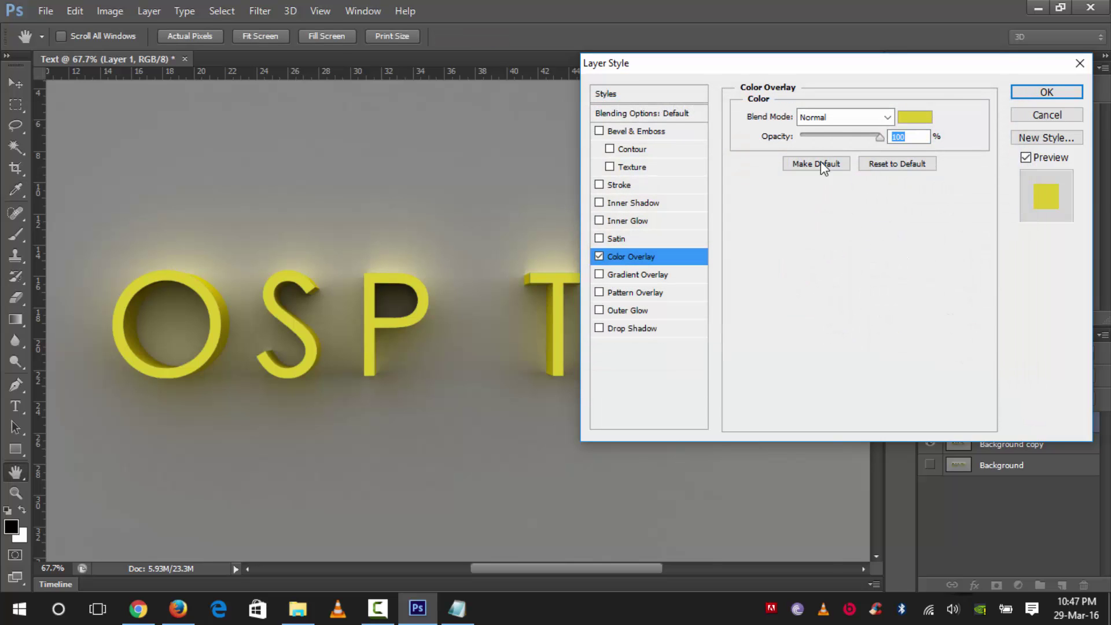
- Check the hex code of the Color Overlay's colour
{"action": "mouse_move", "coordinate": [782, 69]}
{"action": "left_mouse_down"}
{"action": "mouse_move", "coordinate": [837, 87]}
{"action": "mouse_move", "coordinate": [777, 66]}
{"action": "left_mouse_up"}
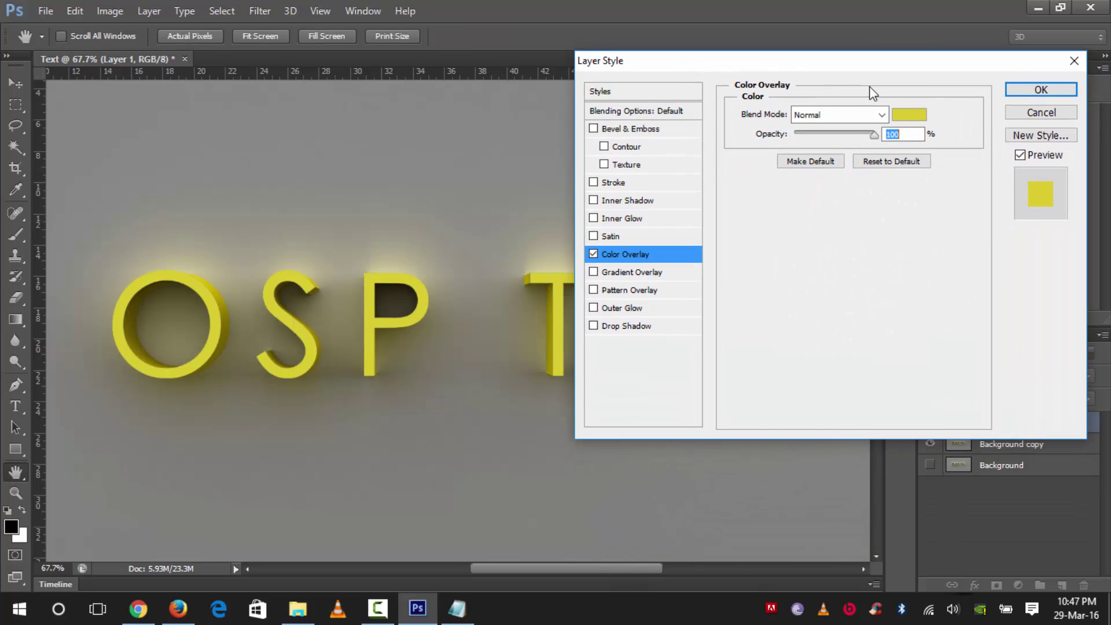
{"action": "left_click", "coordinate": [909, 115]}
{"action": "left_click", "coordinate": [891, 365]}
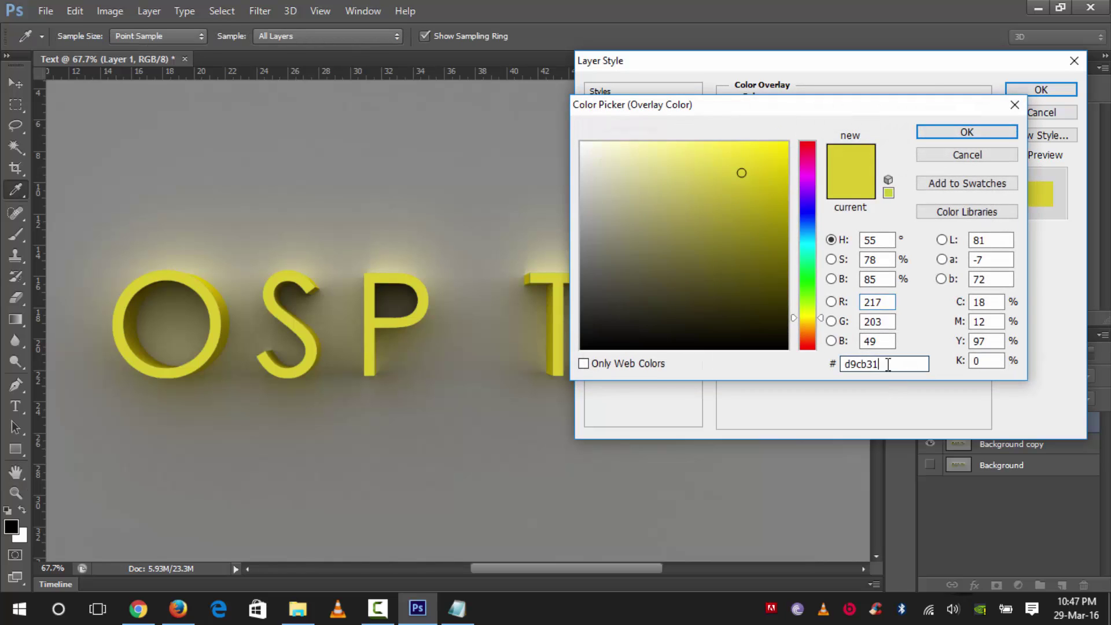
{"action": "left_click_drag", "start_coordinate": [888, 365], "coordinate": [834, 368]}
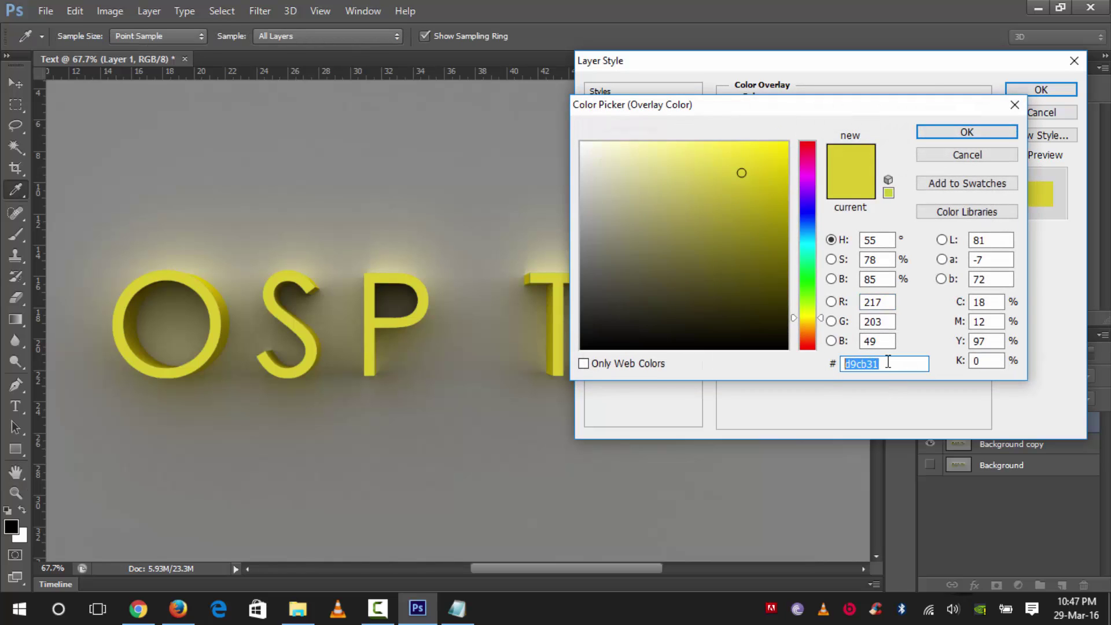
{"action": "left_click", "coordinate": [937, 134]}
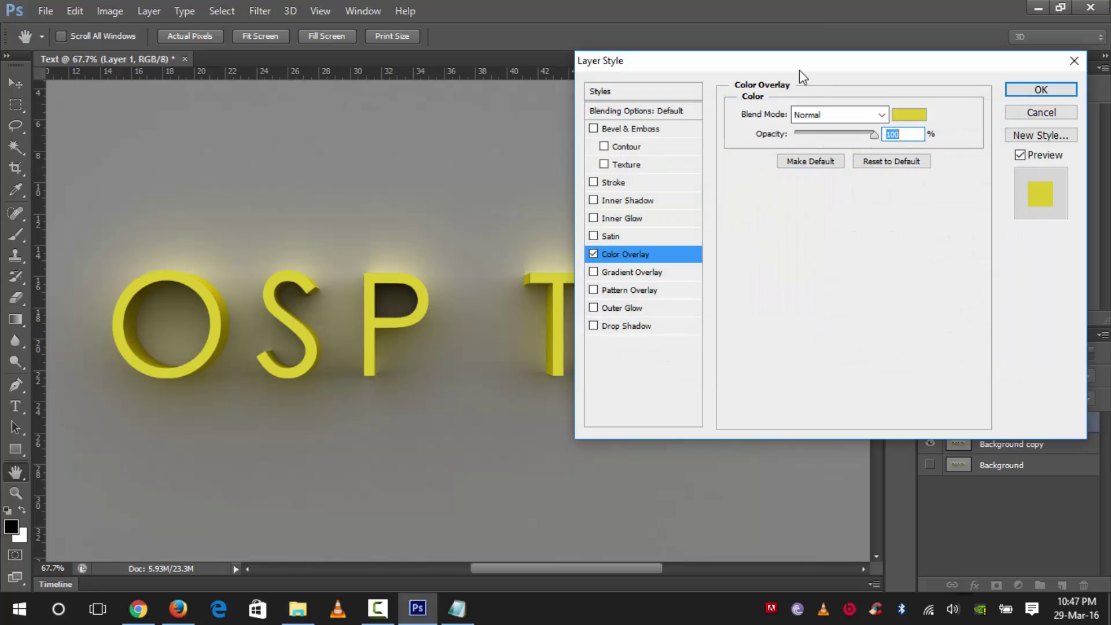
- Add an Inner Shadow to Layer 1's letter faces with Normal blend mode and white (ffffff) as its colour
{"action": "left_click_drag", "start_coordinate": [800, 69], "coordinate": [822, 61]}
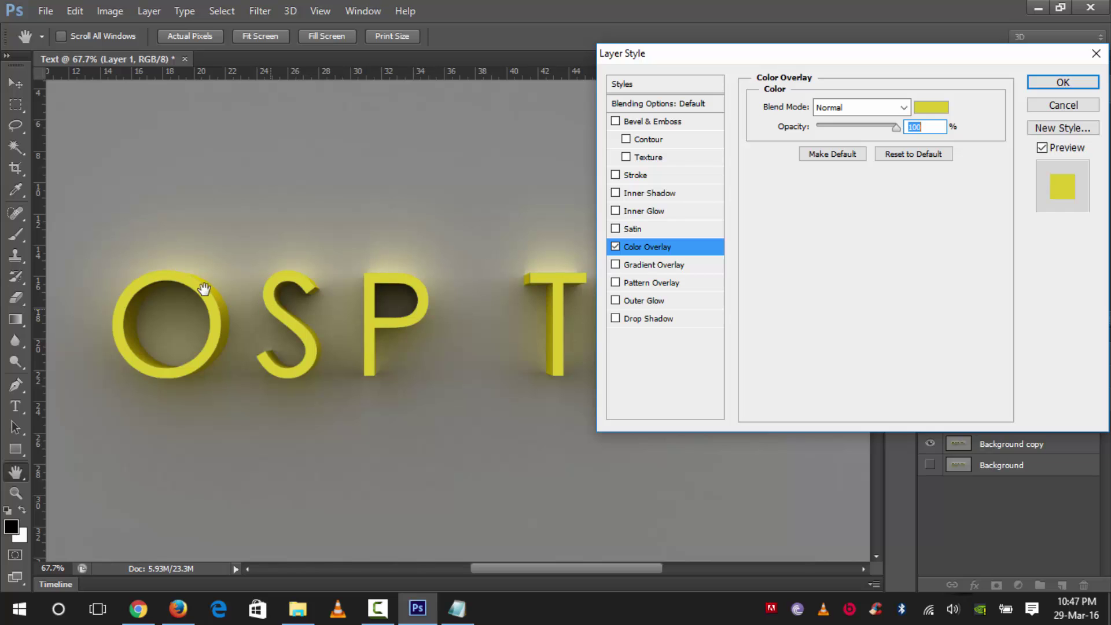
{"action": "key", "text": "ctrl+equal"}
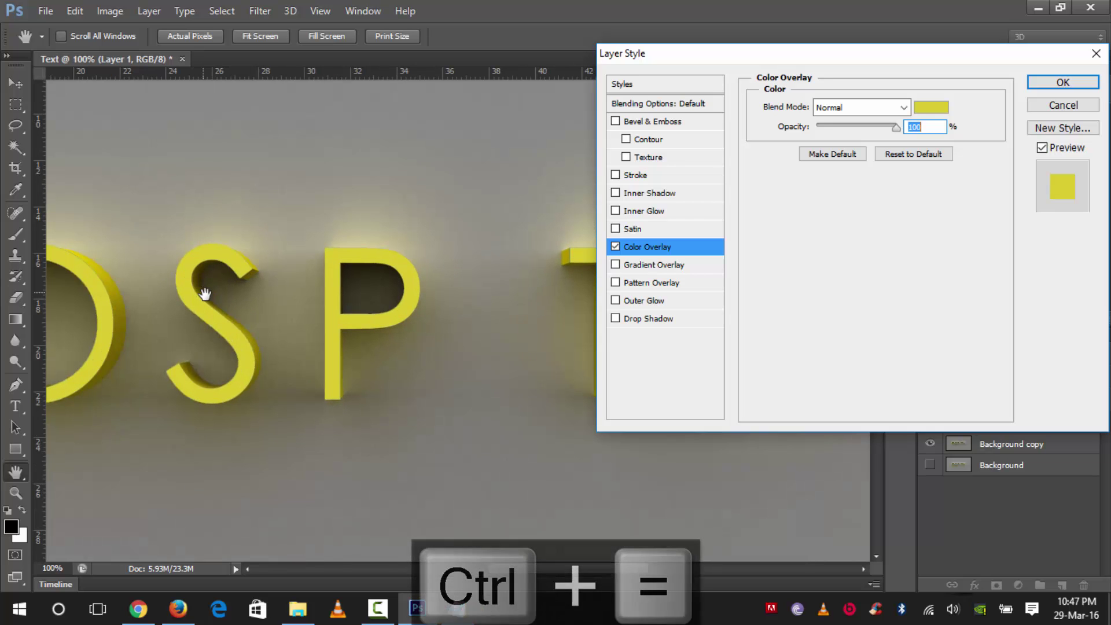
{"action": "left_click_drag", "start_coordinate": [218, 310], "coordinate": [404, 321]}
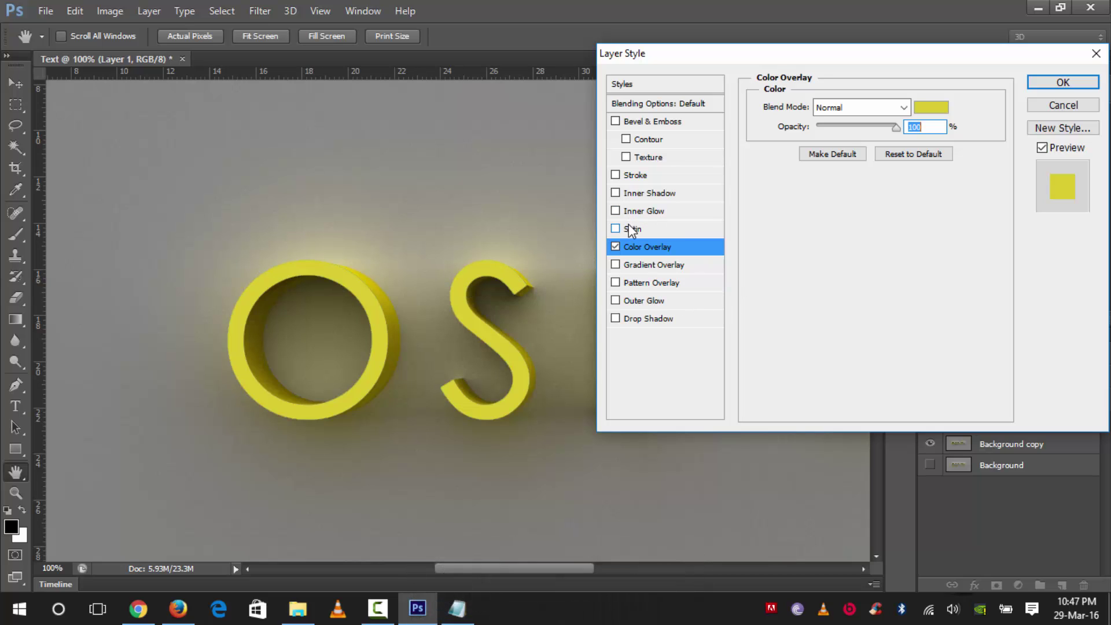
{"action": "left_click", "coordinate": [644, 193]}
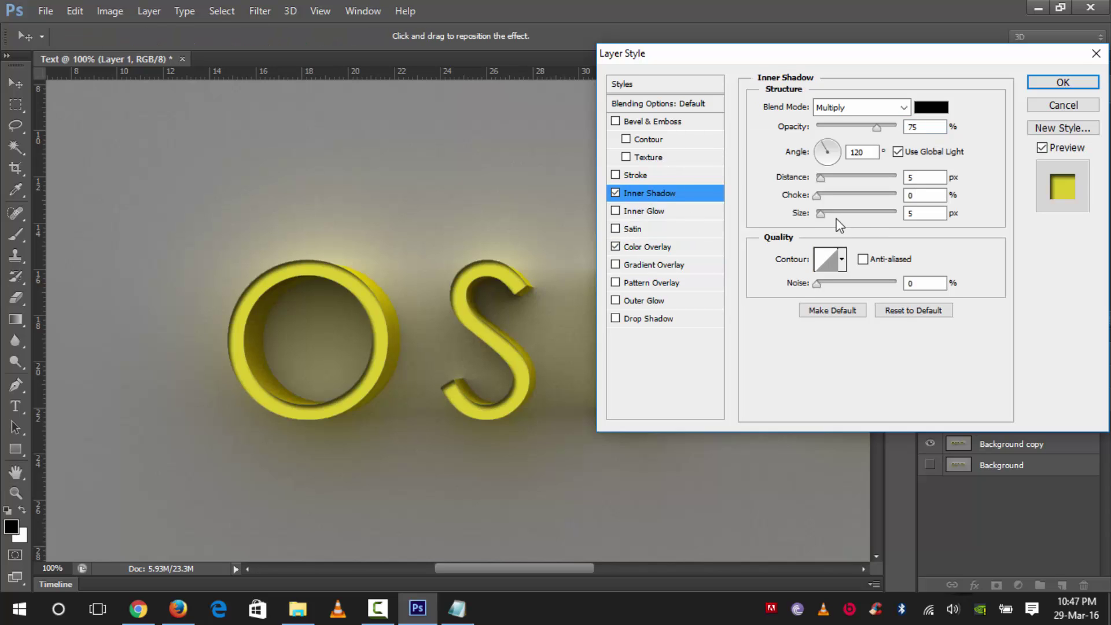
{"action": "left_click", "coordinate": [903, 107]}
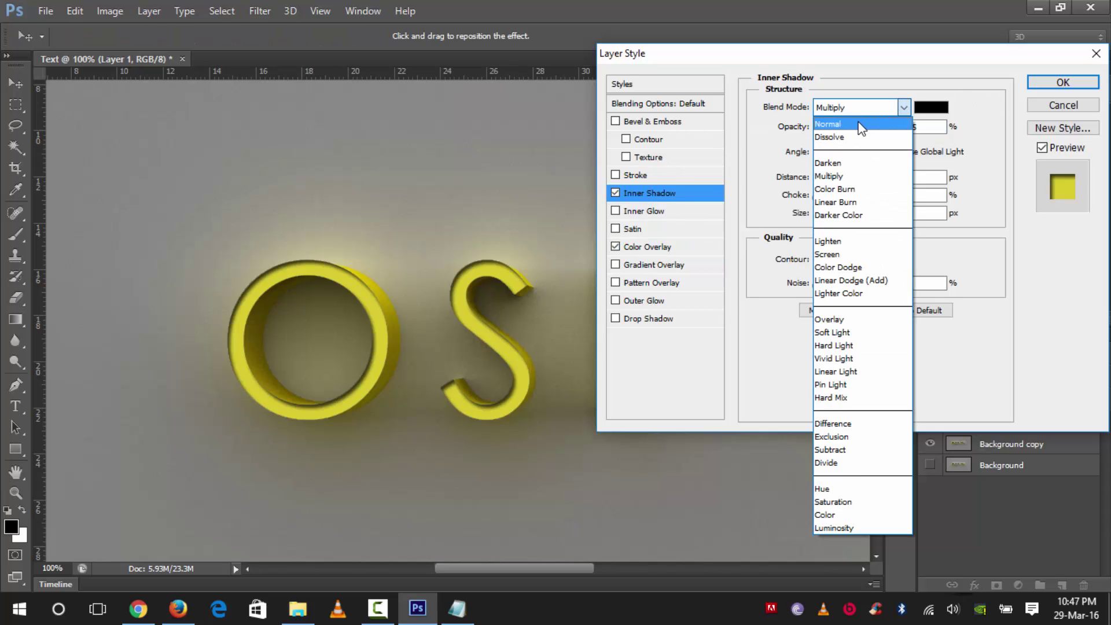
{"action": "left_click", "coordinate": [861, 127]}
{"action": "key", "text": "Tab"}
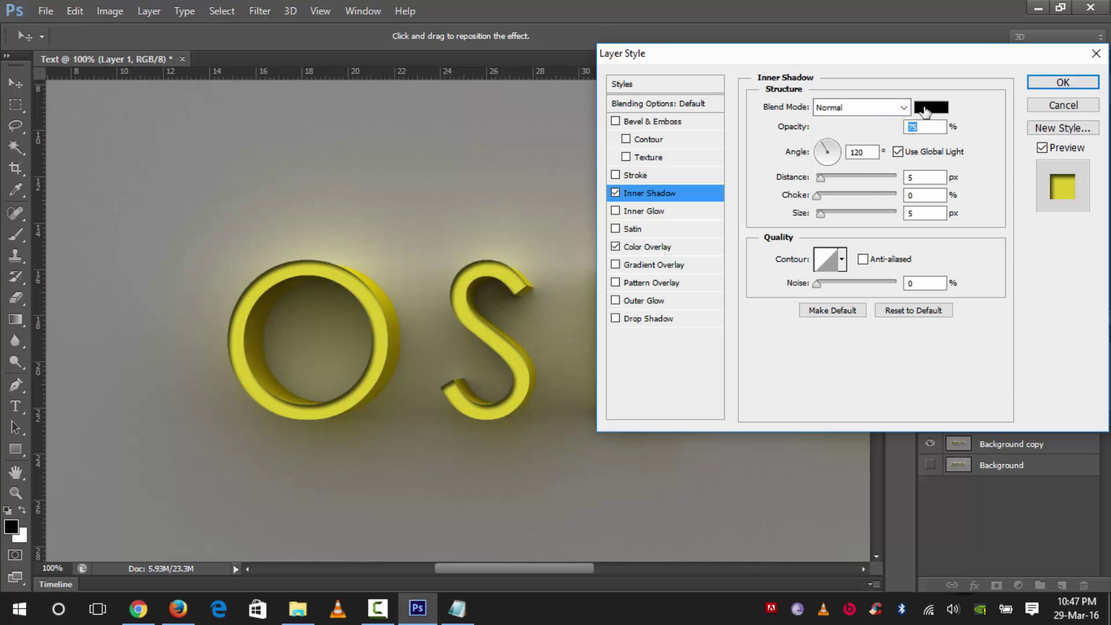
{"action": "left_click", "coordinate": [925, 107]}
{"action": "left_click_drag", "start_coordinate": [605, 142], "coordinate": [513, 99]}
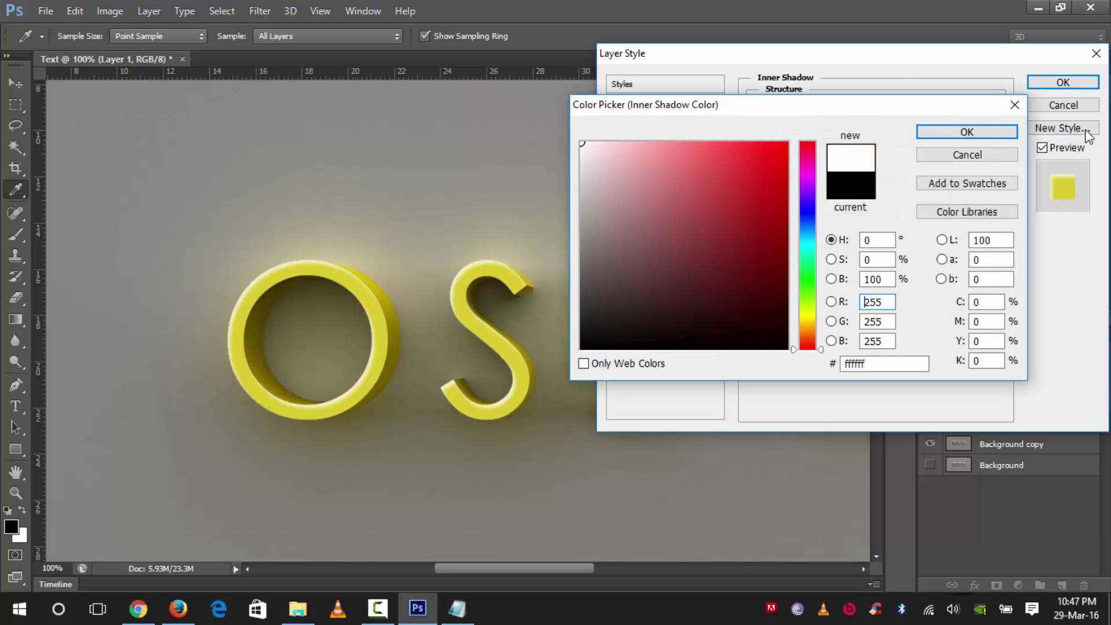
{"action": "left_click", "coordinate": [978, 132]}
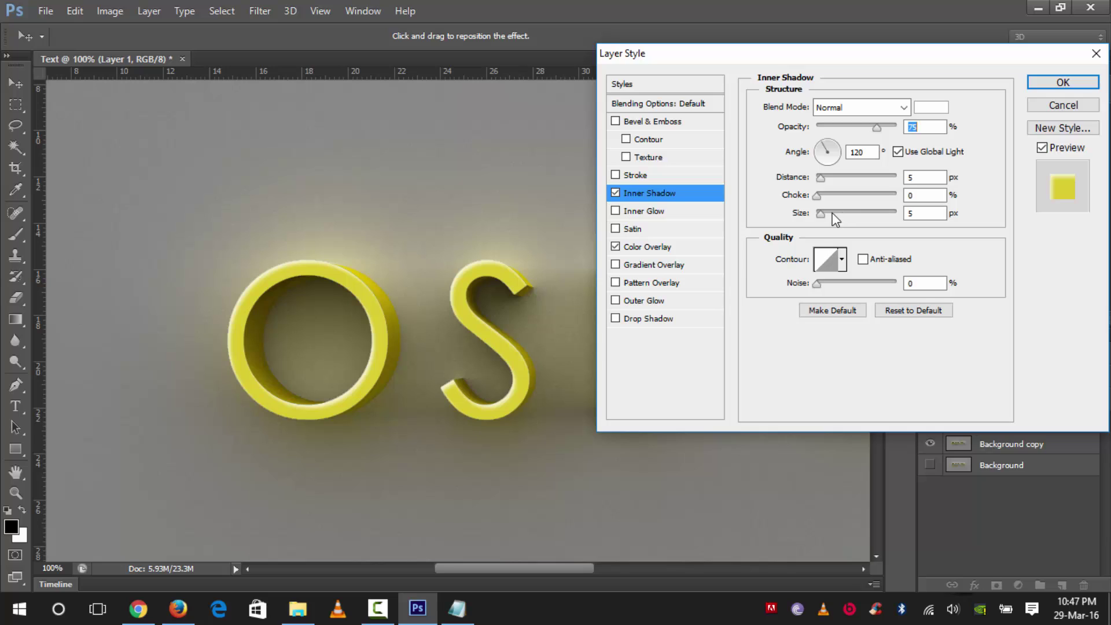
- Set the Inner Shadow's size to 0 px, opacity to 100% and distance to 2 px
{"action": "left_click_drag", "start_coordinate": [822, 213], "coordinate": [813, 213]}
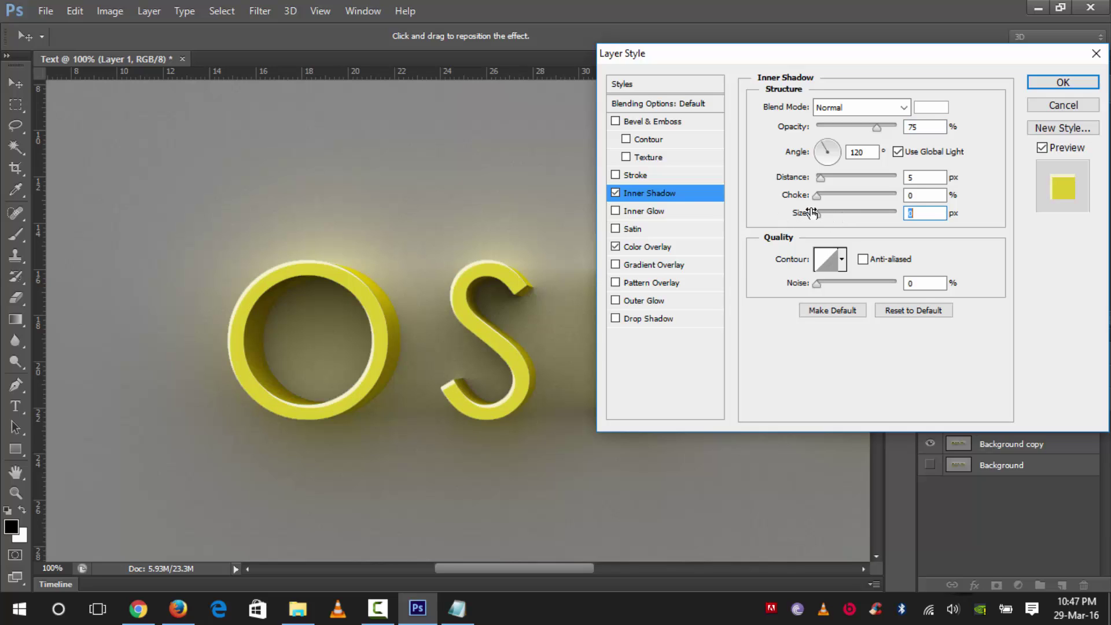
{"action": "left_click", "coordinate": [923, 178]}
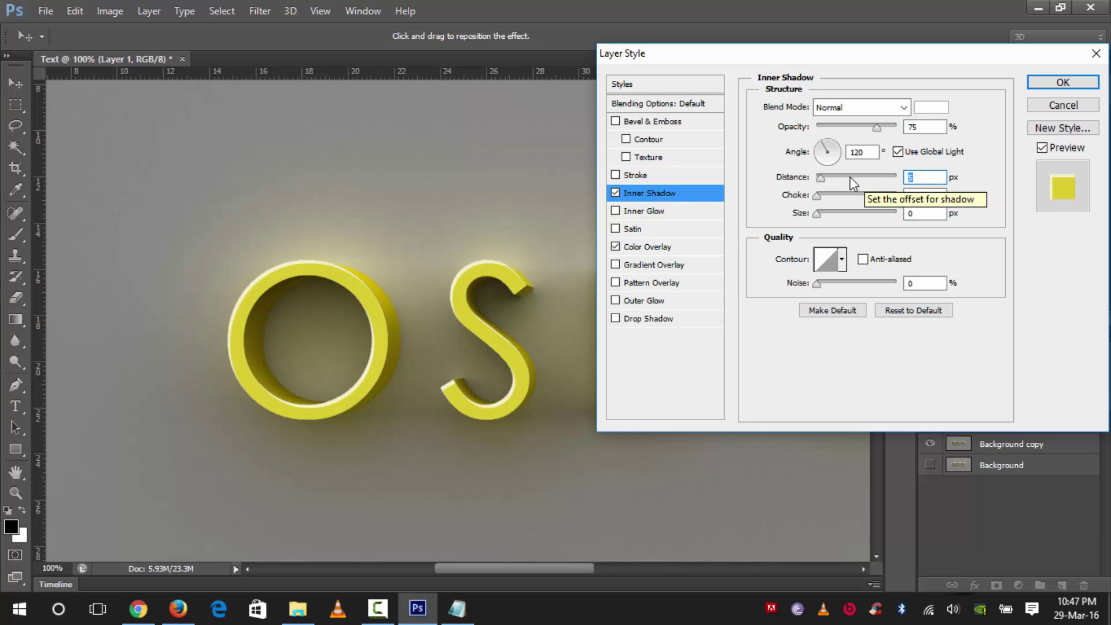
{"action": "type", "text": "3"}
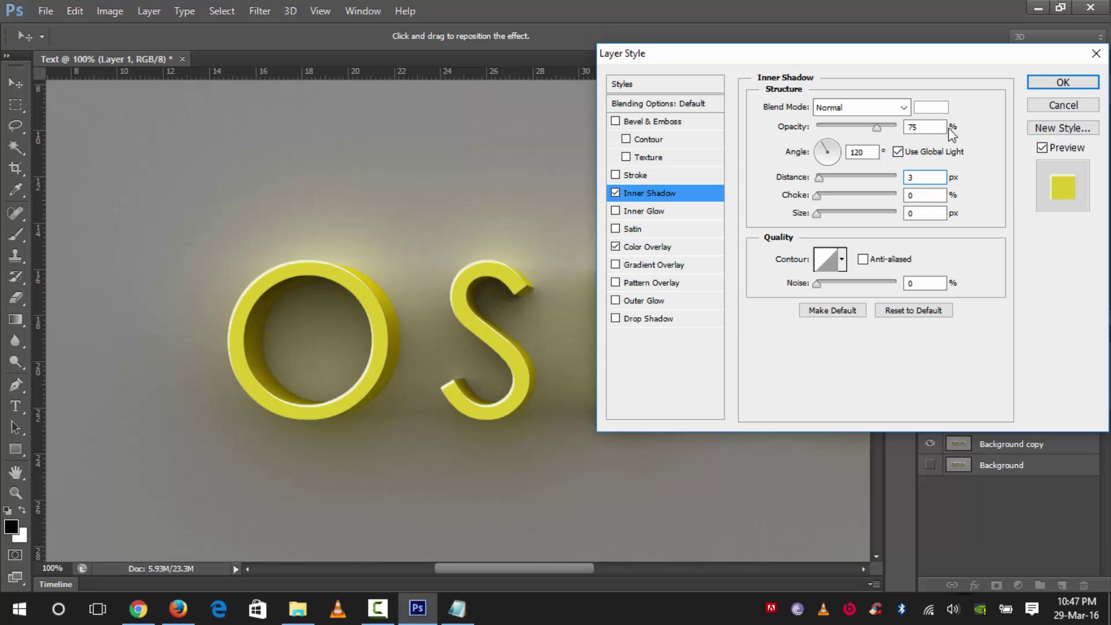
{"action": "left_click_drag", "start_coordinate": [876, 127], "coordinate": [984, 141]}
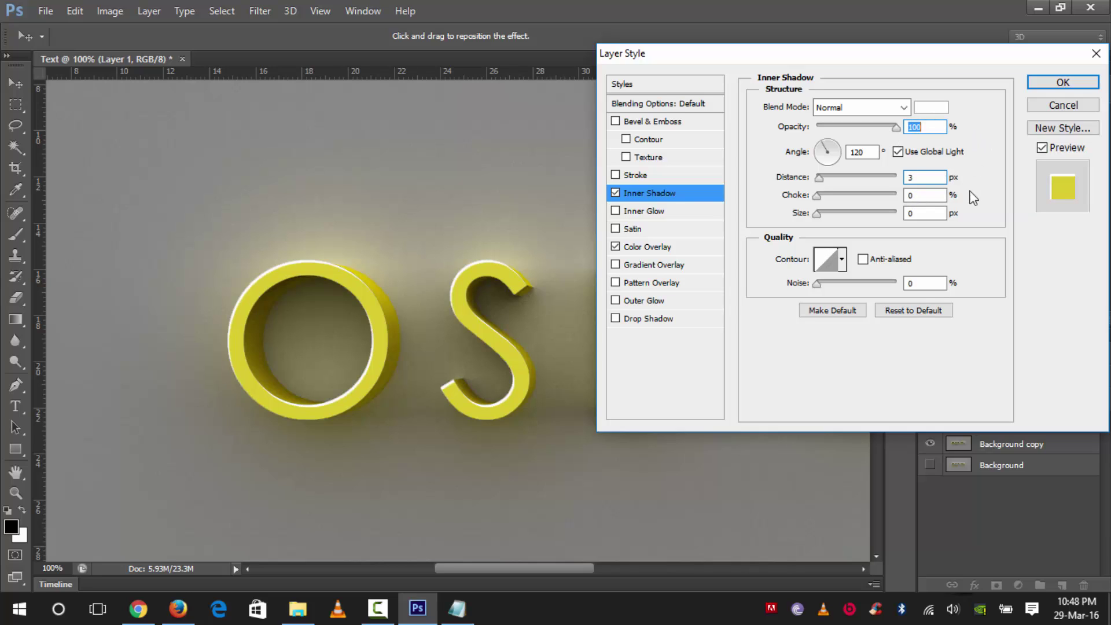
{"action": "left_click", "coordinate": [921, 177]}
{"action": "key", "text": "Down"}
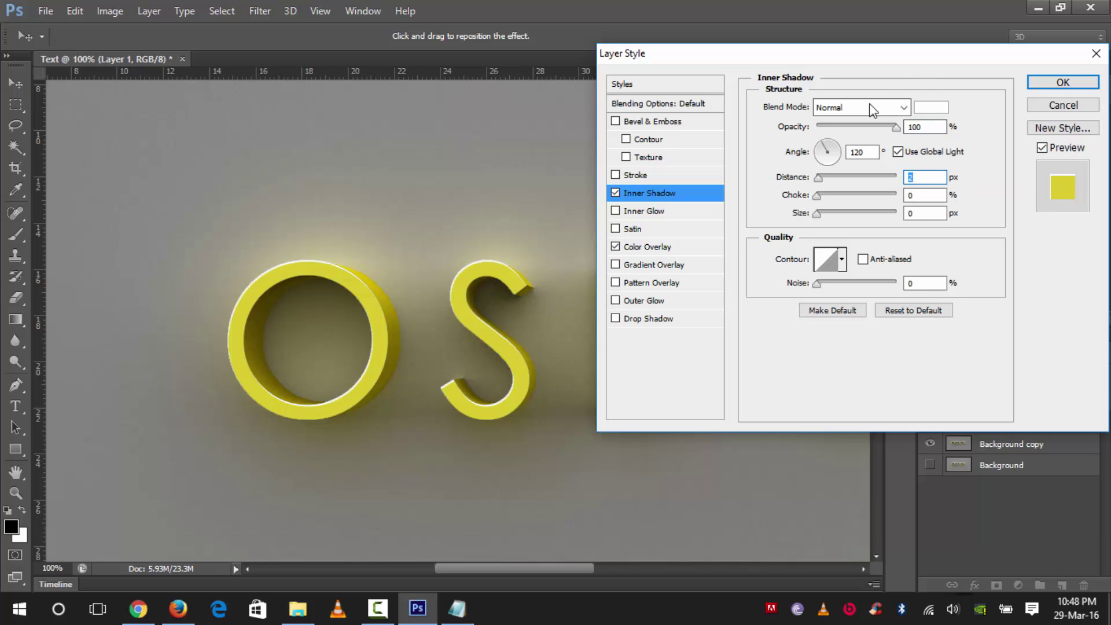
- Change the Inner Shadow's blend mode to Overlay and its angle to 90°
{"action": "left_click", "coordinate": [904, 108]}
{"action": "left_click", "coordinate": [843, 320]}
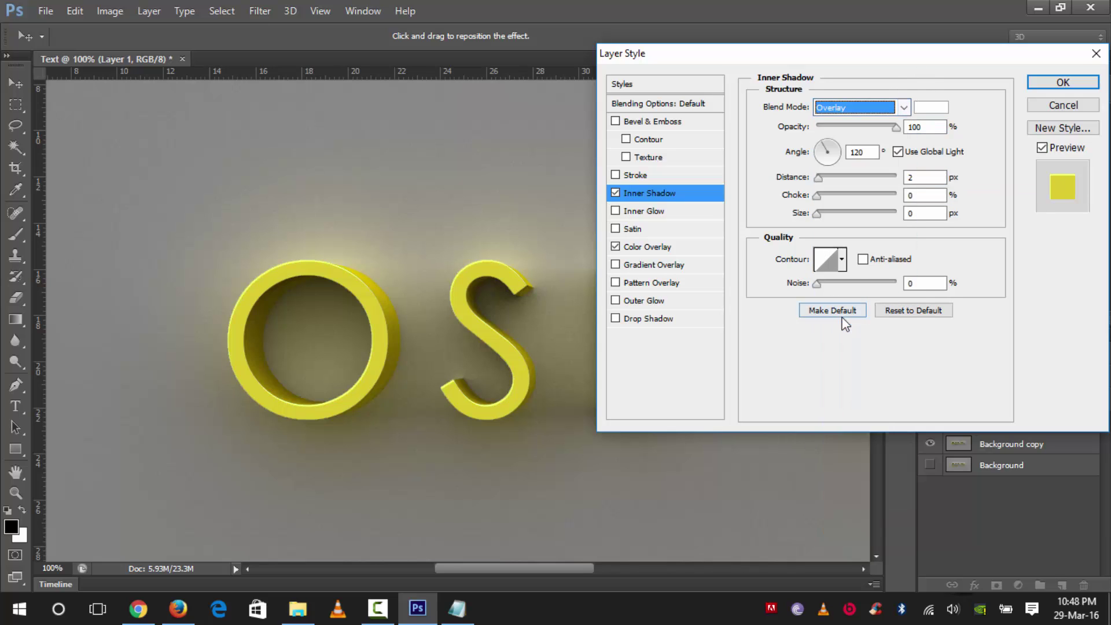
{"action": "left_click_drag", "start_coordinate": [825, 154], "coordinate": [831, 151]}
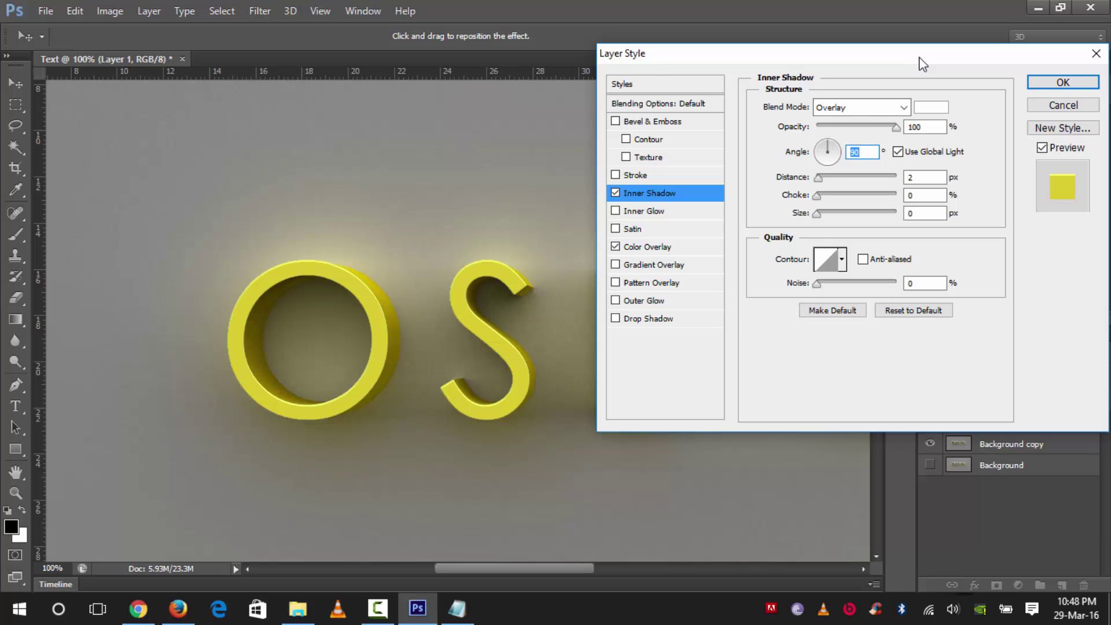
{"action": "left_click_drag", "start_coordinate": [919, 57], "coordinate": [803, 67]}
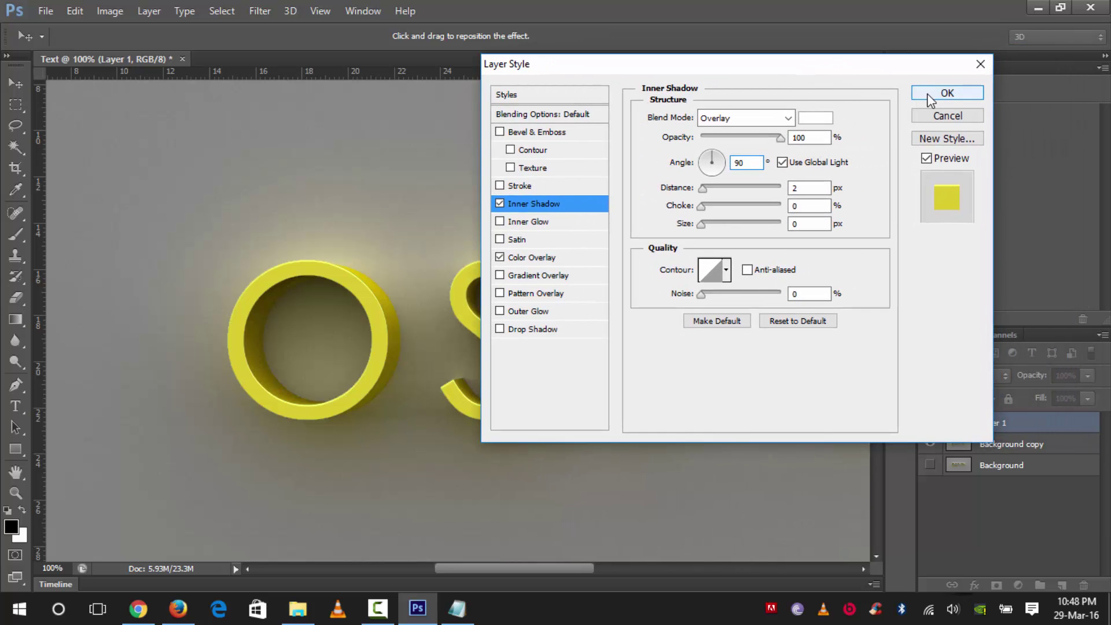
- Apply the layer style to Layer 1 and check the highlight edges on the OSP TV letters
{"action": "left_click", "coordinate": [949, 92]}
{"action": "scroll", "coordinate": [749, 247], "scroll_direction": "down", "scroll_amount": 4}
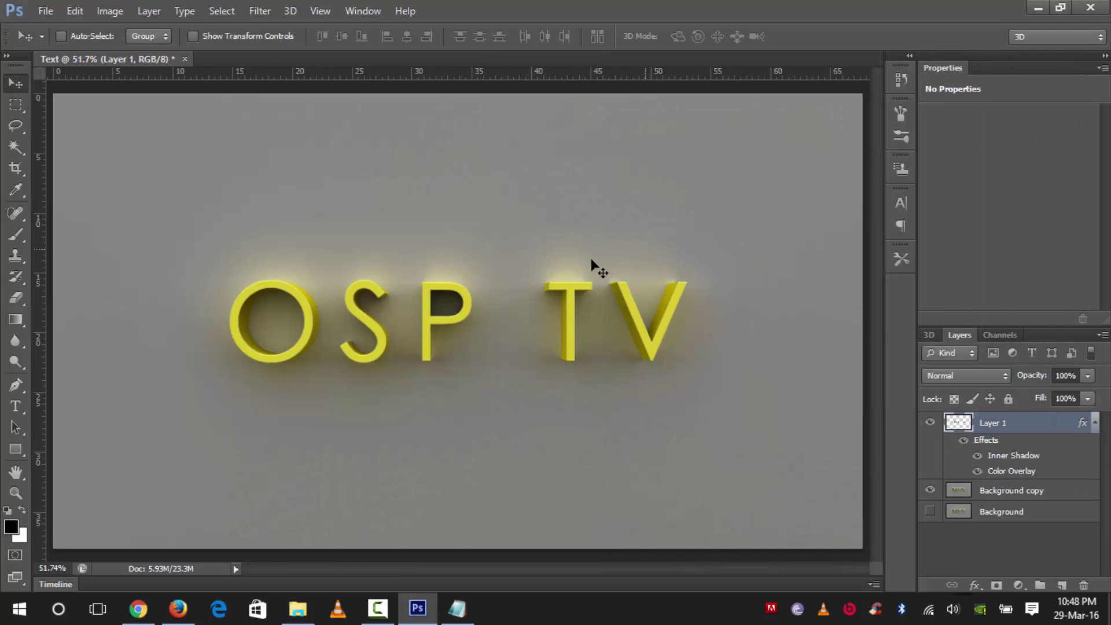
{"action": "scroll", "coordinate": [512, 286], "scroll_direction": "up", "scroll_amount": 2}
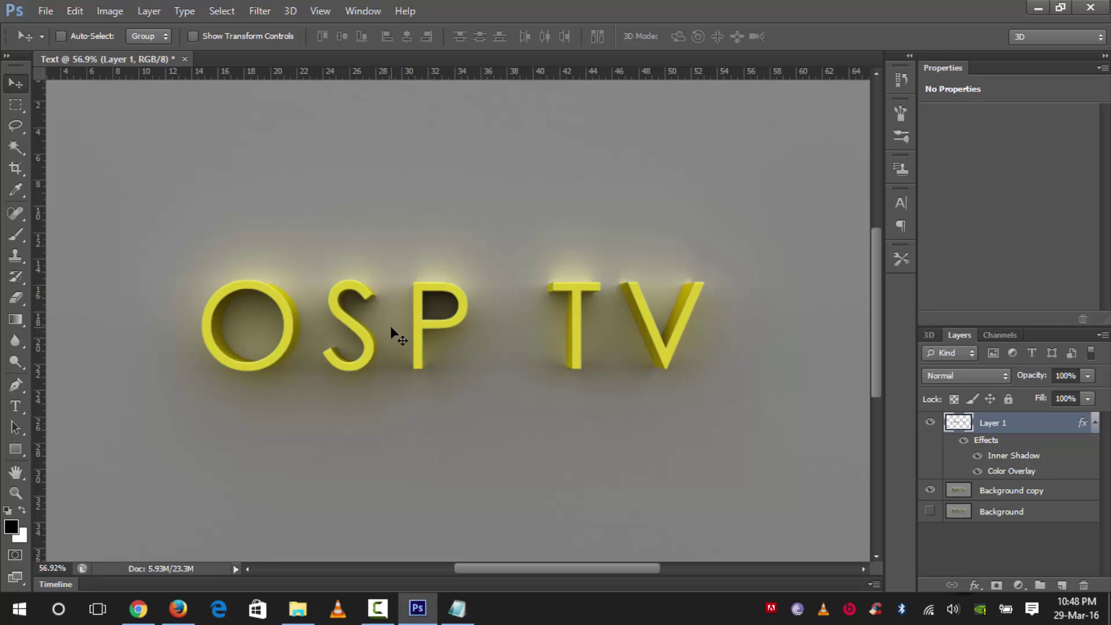
{"action": "scroll", "coordinate": [689, 326], "scroll_direction": "up", "scroll_amount": 1}
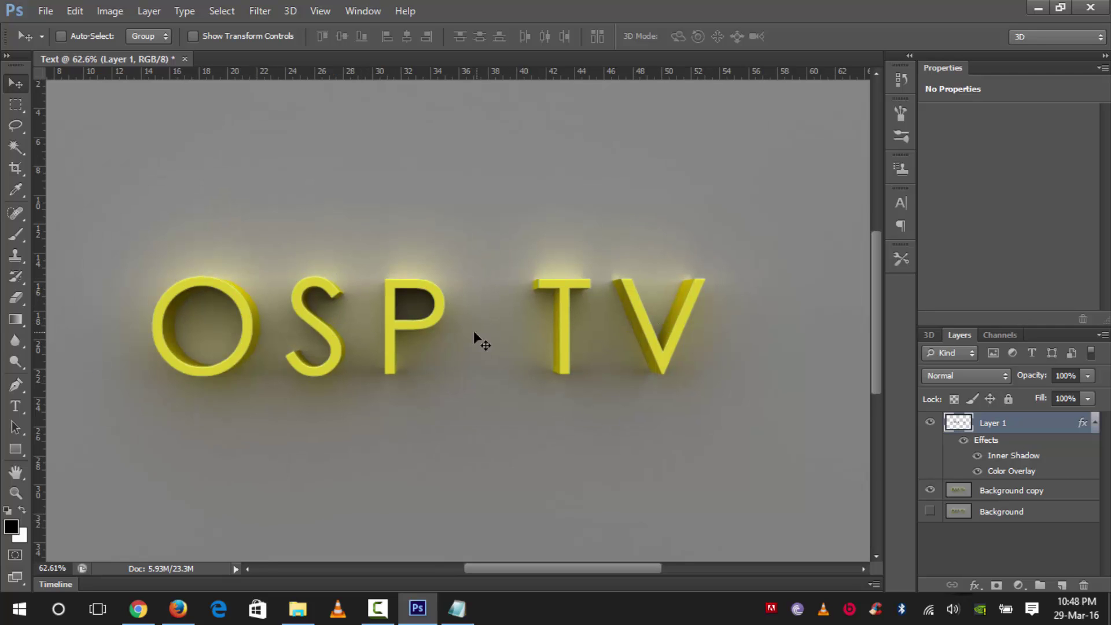
{"action": "scroll", "coordinate": [436, 331], "scroll_direction": "up", "scroll_amount": 1}
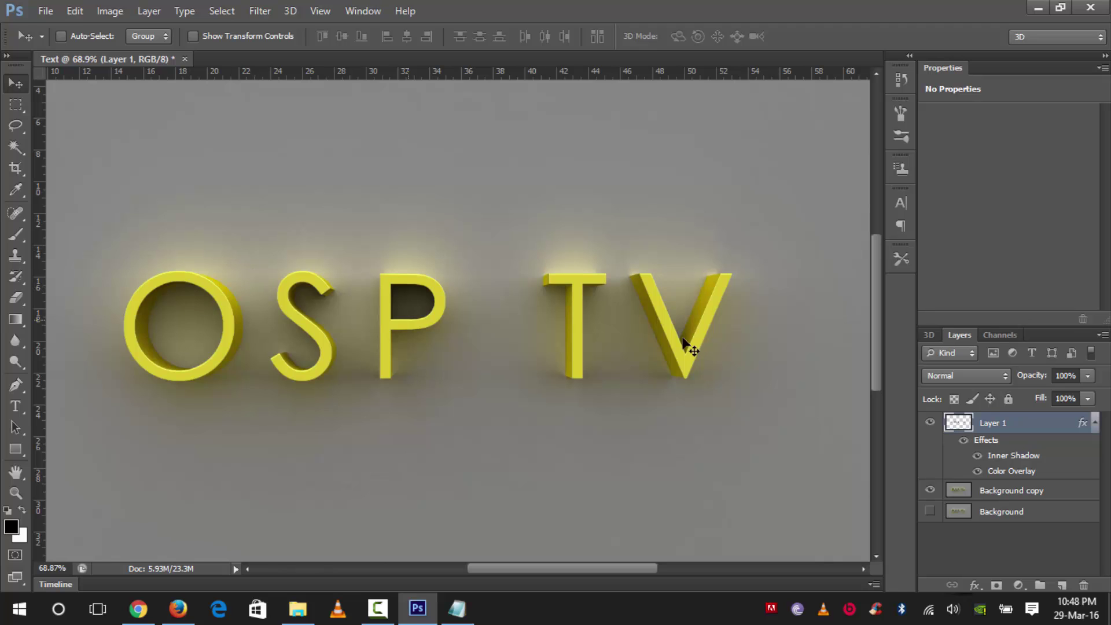
- Set the distance of Layer 1's Inner Shadow to 3 px and apply the change
{"action": "double_click", "coordinate": [1003, 457]}
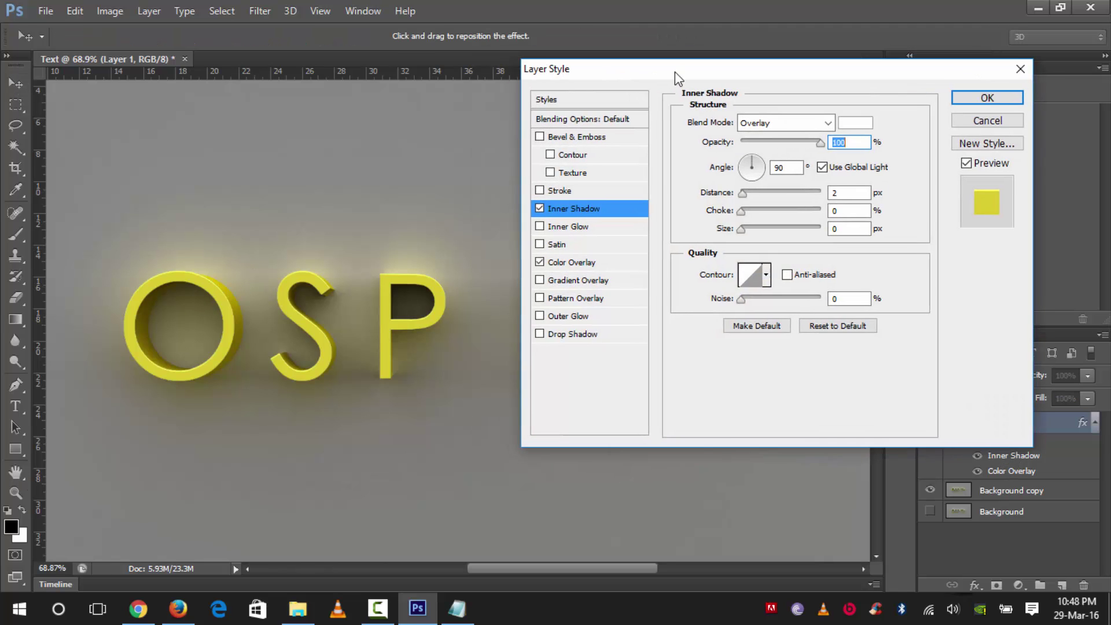
{"action": "double_click", "coordinate": [851, 194]}
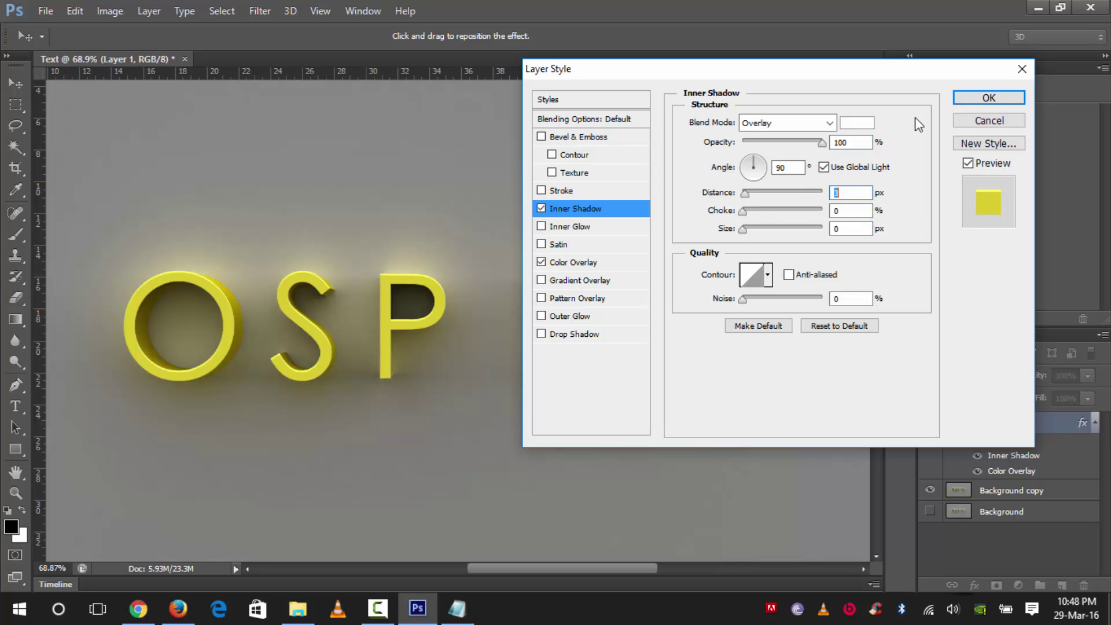
{"action": "left_click", "coordinate": [975, 99]}
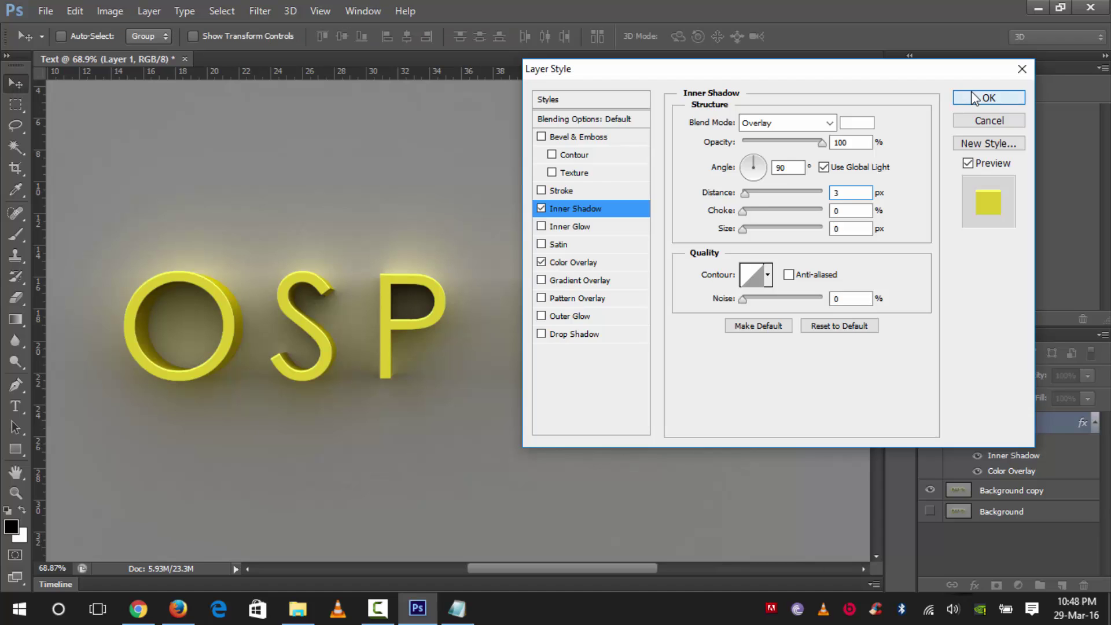
{"action": "scroll", "coordinate": [701, 282], "scroll_direction": "down", "scroll_amount": 3}
{"action": "scroll", "coordinate": [677, 257], "scroll_direction": "down", "scroll_amount": 2}
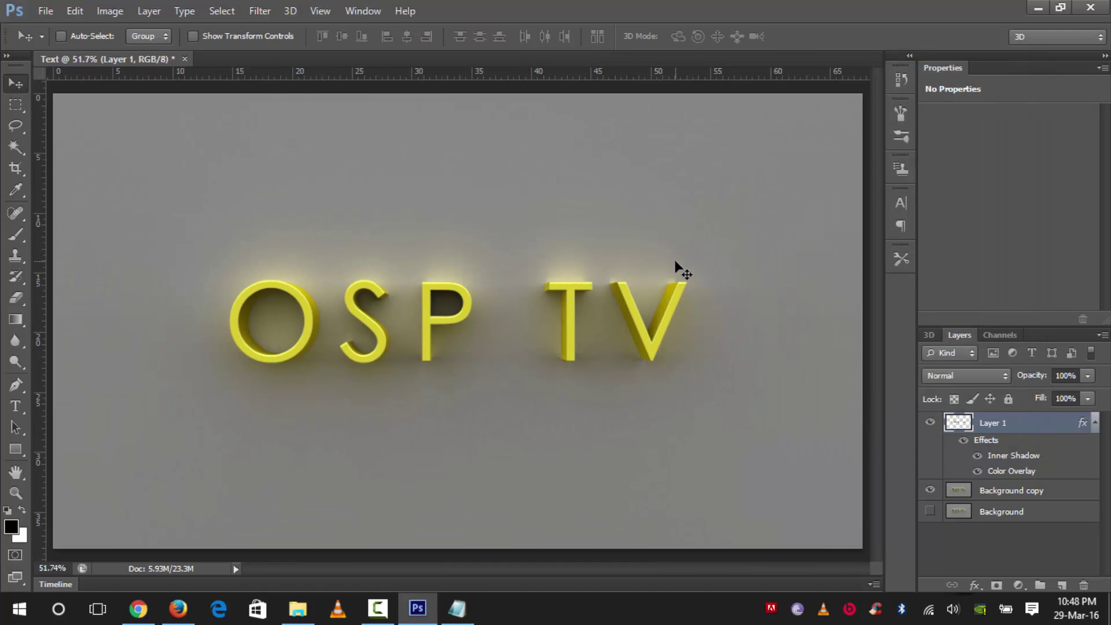
{"action": "scroll", "coordinate": [630, 260], "scroll_direction": "up", "scroll_amount": 1}
- Collapse Layer 1's effects list and add a Hue/Saturation adjustment layer directly above Layer 1
{"action": "left_click", "coordinate": [989, 495]}
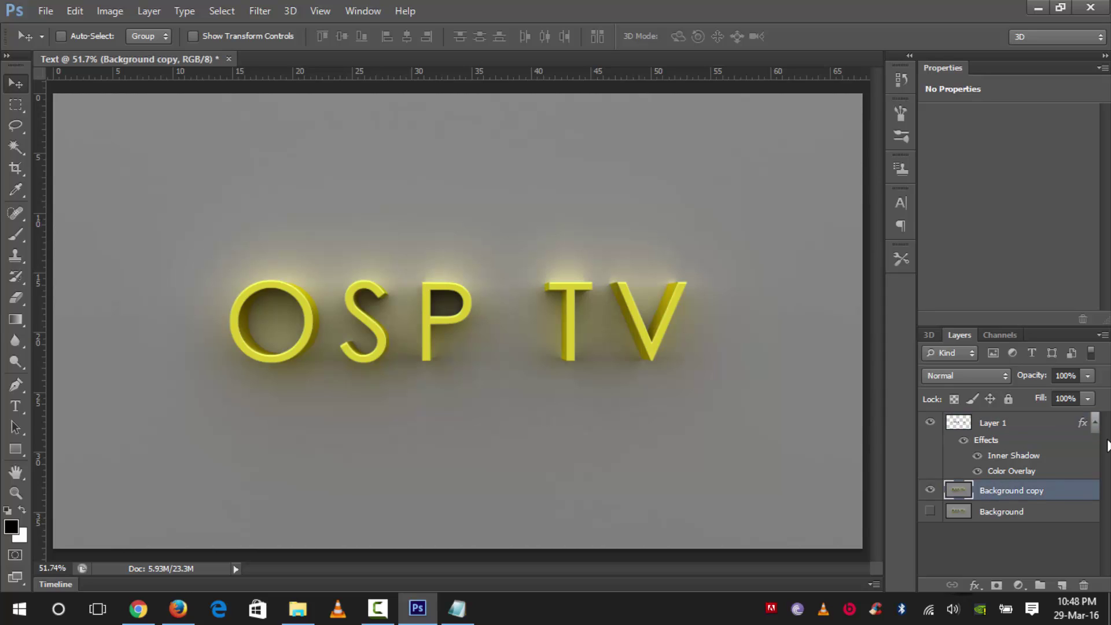
{"action": "left_click", "coordinate": [1094, 424]}
{"action": "left_click", "coordinate": [993, 425]}
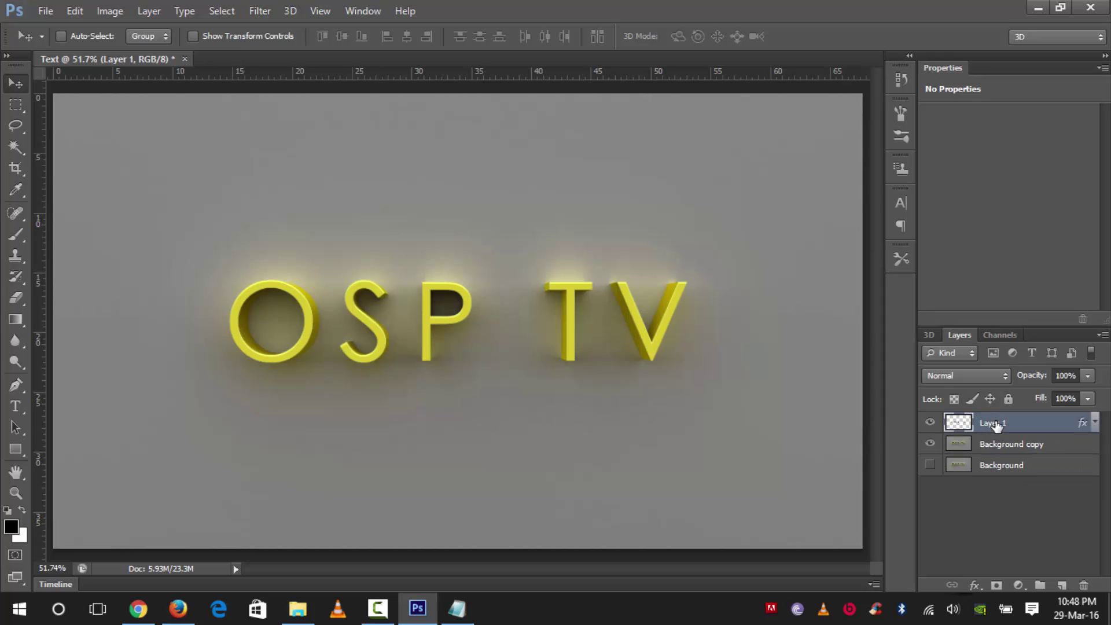
{"action": "left_click", "coordinate": [1020, 588]}
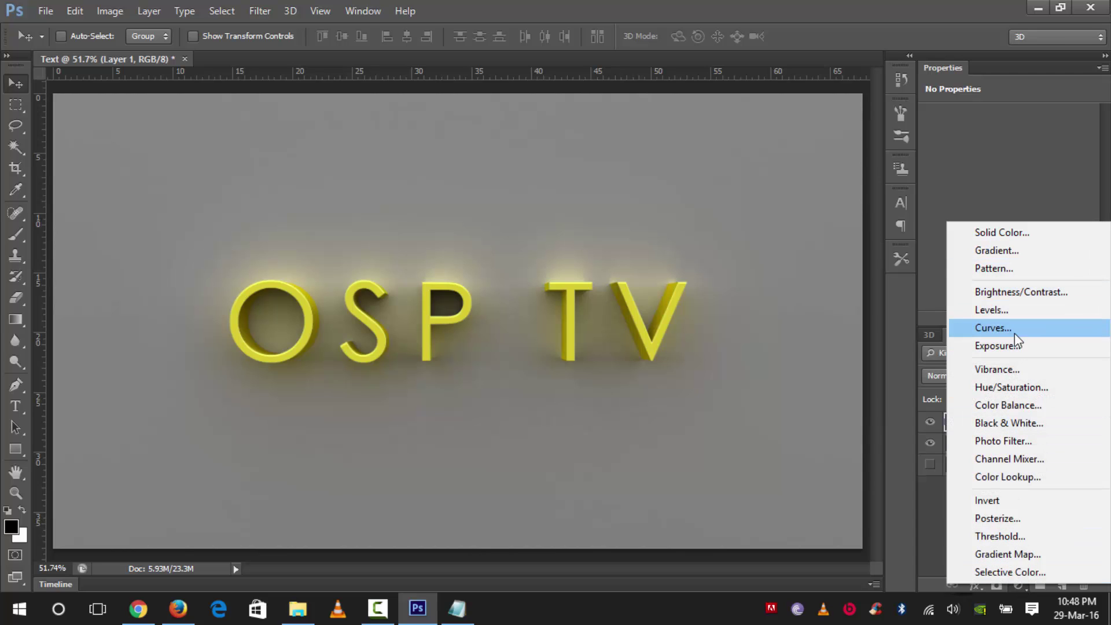
{"action": "left_click", "coordinate": [1011, 391]}
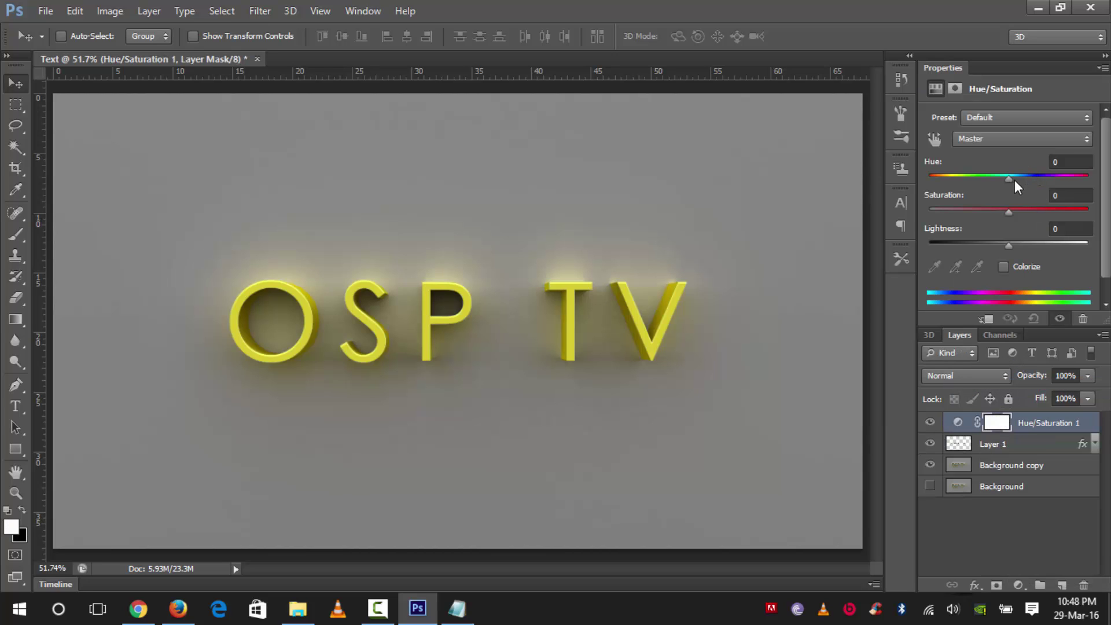
- Set the Hue/Saturation adjustment's hue to -8 and saturation to +38, leaving Colorize off
{"action": "mouse_move", "coordinate": [1010, 181]}
{"action": "left_mouse_down"}
{"action": "mouse_move", "coordinate": [993, 183]}
{"action": "mouse_move", "coordinate": [1002, 182]}
{"action": "left_mouse_up"}
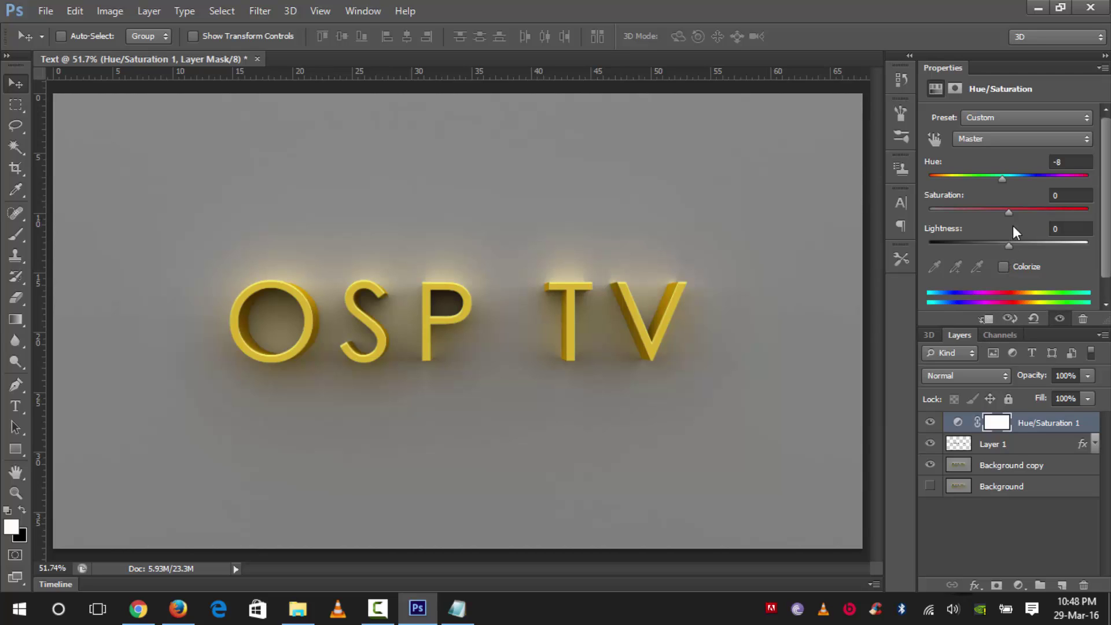
{"action": "left_click_drag", "start_coordinate": [1009, 213], "coordinate": [1039, 216]}
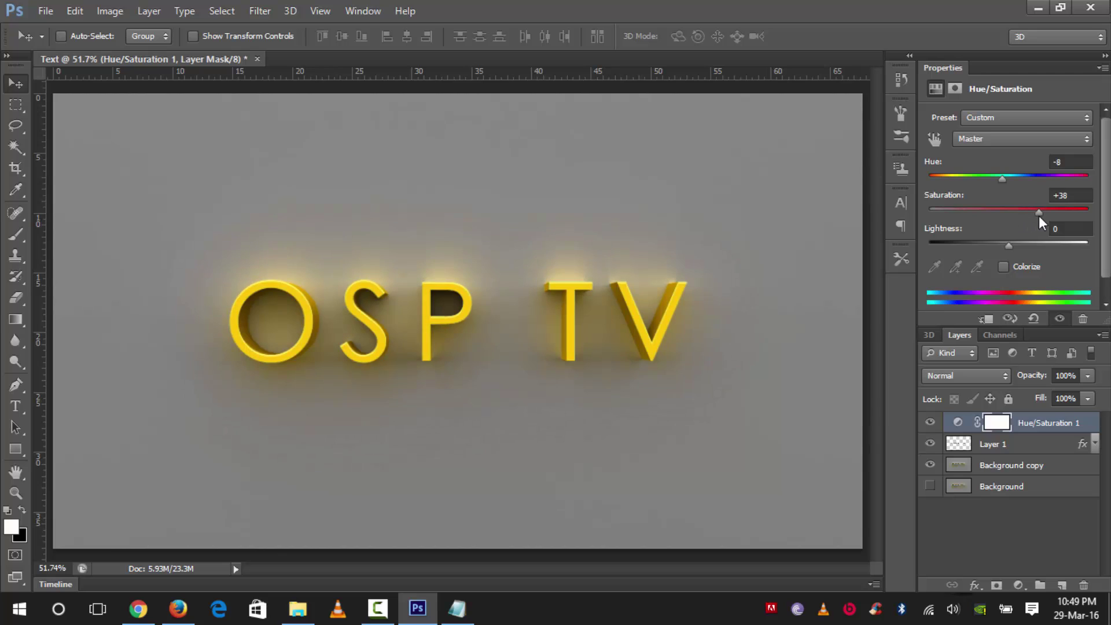
{"action": "left_click", "coordinate": [1006, 268]}
{"action": "left_click", "coordinate": [1006, 268]}
{"action": "left_click", "coordinate": [977, 508]}
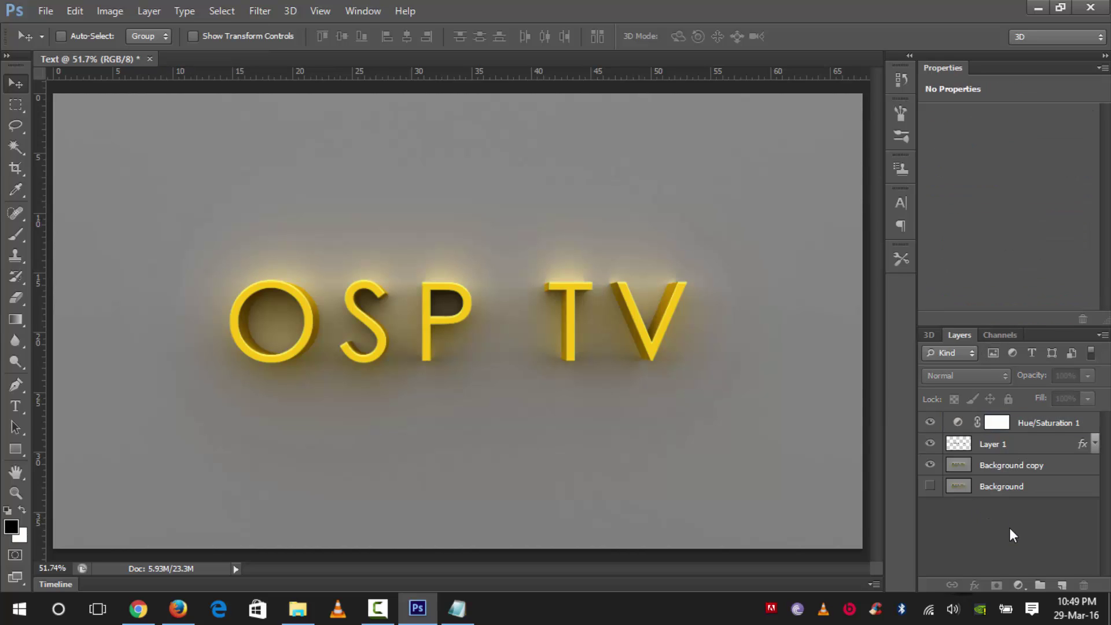
- Add a Color Balance adjustment layer on top and shift its midtones to about +17 red, +6 green and -62 towards yellow
{"action": "left_click", "coordinate": [1018, 582]}
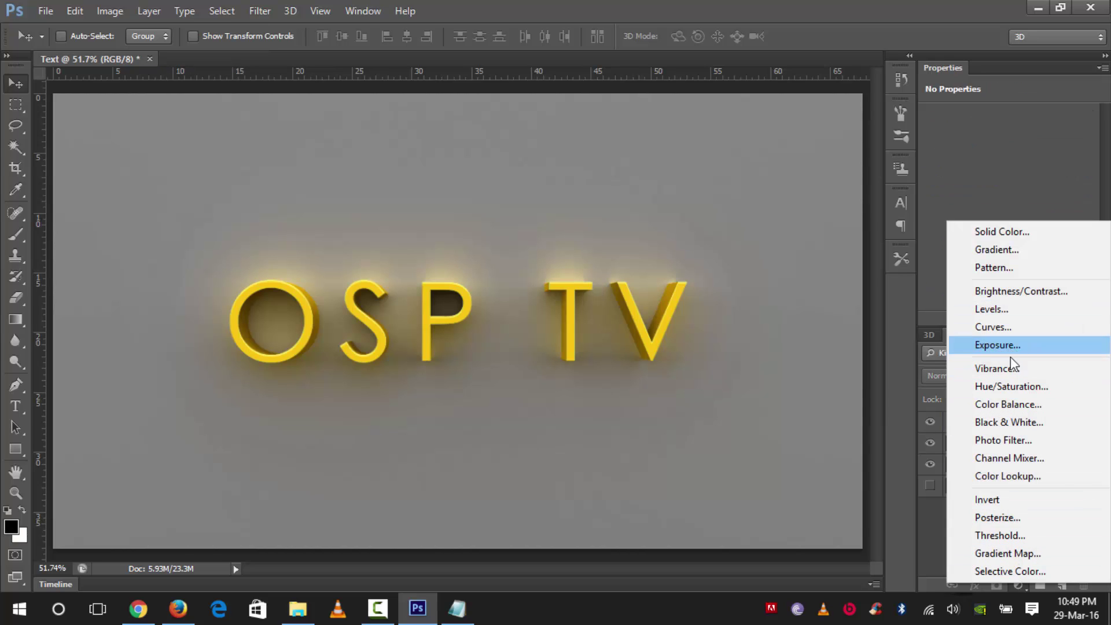
{"action": "left_click", "coordinate": [1015, 404]}
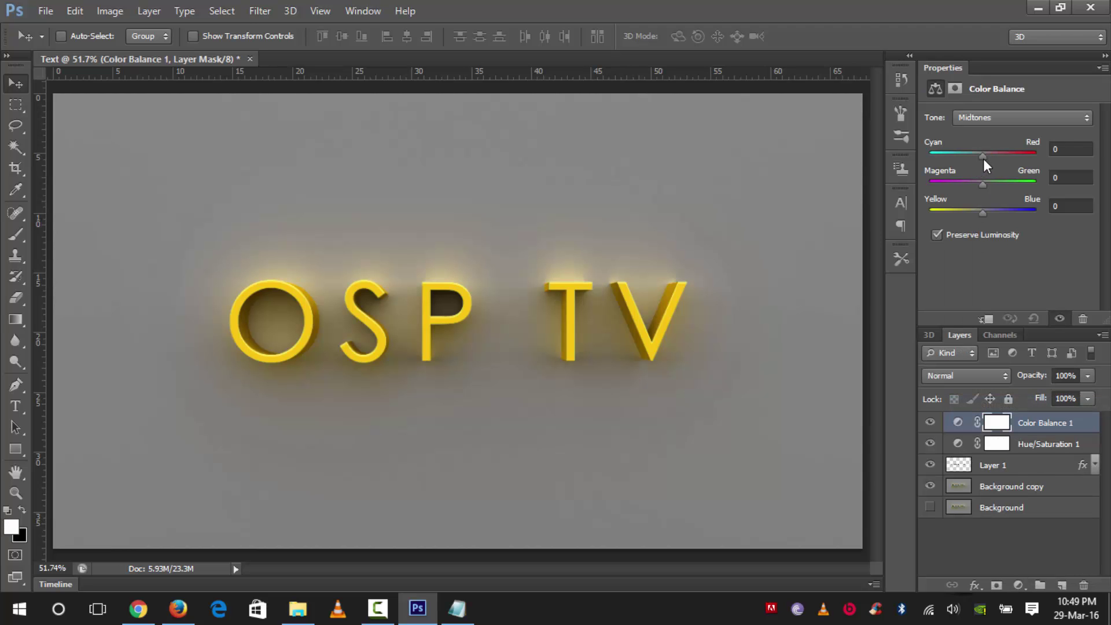
{"action": "mouse_move", "coordinate": [984, 159]}
{"action": "left_mouse_down"}
{"action": "mouse_move", "coordinate": [1001, 158]}
{"action": "mouse_move", "coordinate": [978, 162]}
{"action": "mouse_move", "coordinate": [992, 163]}
{"action": "left_mouse_up"}
{"action": "left_click", "coordinate": [996, 119]}
{"action": "left_click", "coordinate": [995, 144]}
{"action": "left_click_drag", "start_coordinate": [985, 188], "coordinate": [948, 222]}
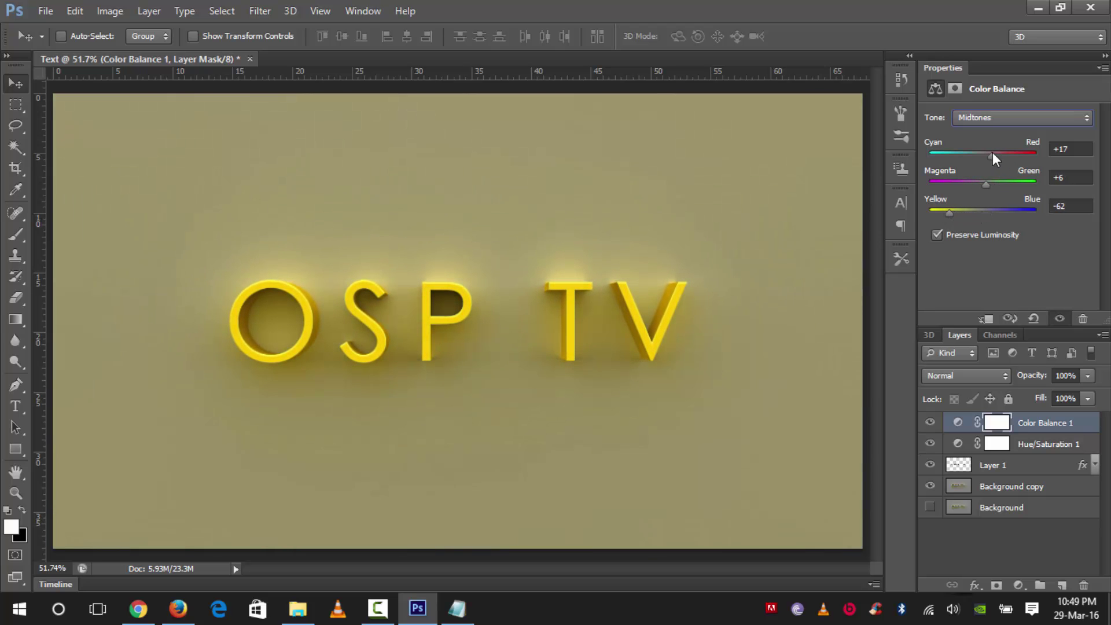
- Warm the Color Balance midtones further to about Cyan/Red +61, Magenta/Green -9 and Yellow/Blue -70
{"action": "left_click_drag", "start_coordinate": [992, 152], "coordinate": [1015, 160]}
{"action": "mouse_move", "coordinate": [949, 216]}
{"action": "left_mouse_down"}
{"action": "mouse_move", "coordinate": [920, 220]}
{"action": "mouse_move", "coordinate": [935, 217]}
{"action": "left_mouse_up"}
{"action": "mouse_move", "coordinate": [992, 172]}
{"action": "left_mouse_down"}
{"action": "mouse_move", "coordinate": [982, 184]}
{"action": "mouse_move", "coordinate": [999, 184]}
{"action": "mouse_move", "coordinate": [978, 186]}
{"action": "left_mouse_up"}
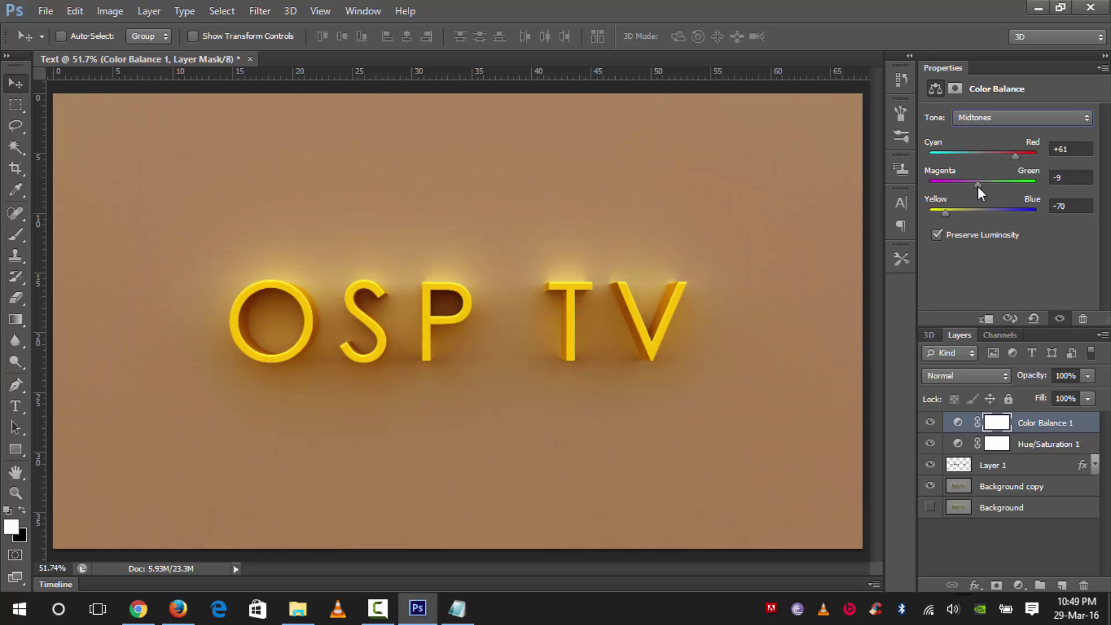
{"action": "mouse_move", "coordinate": [1015, 155]}
{"action": "left_mouse_down"}
{"action": "mouse_move", "coordinate": [993, 158]}
{"action": "mouse_move", "coordinate": [1016, 155]}
{"action": "left_mouse_up"}
- Set the Color Balance highlights to Cyan/Red +27 and Yellow/Blue -15
{"action": "left_click", "coordinate": [1018, 117]}
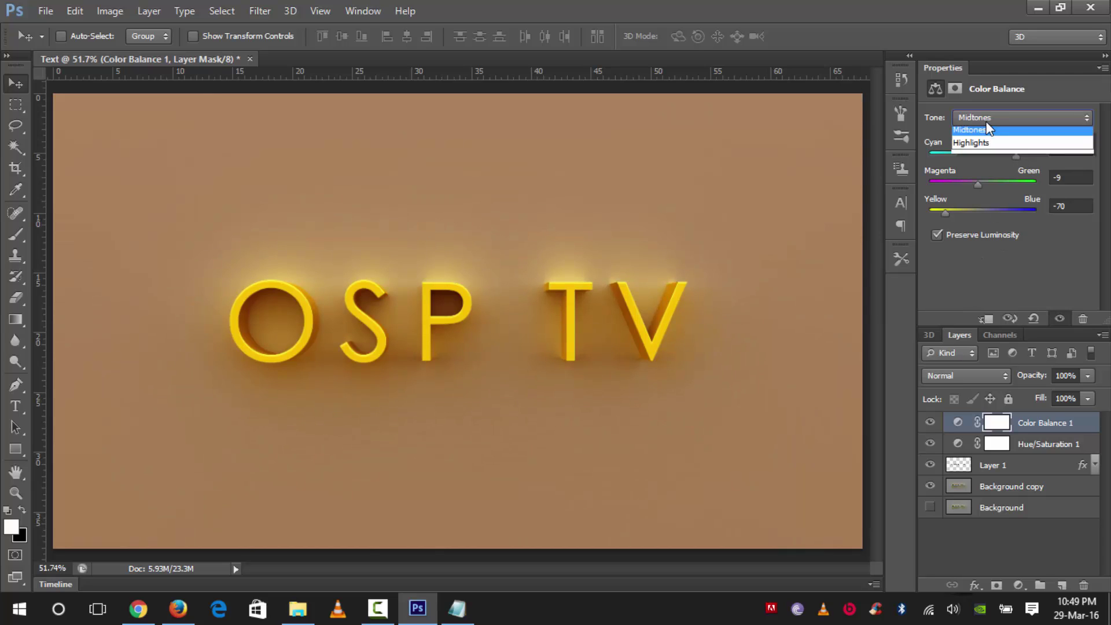
{"action": "left_click", "coordinate": [985, 161]}
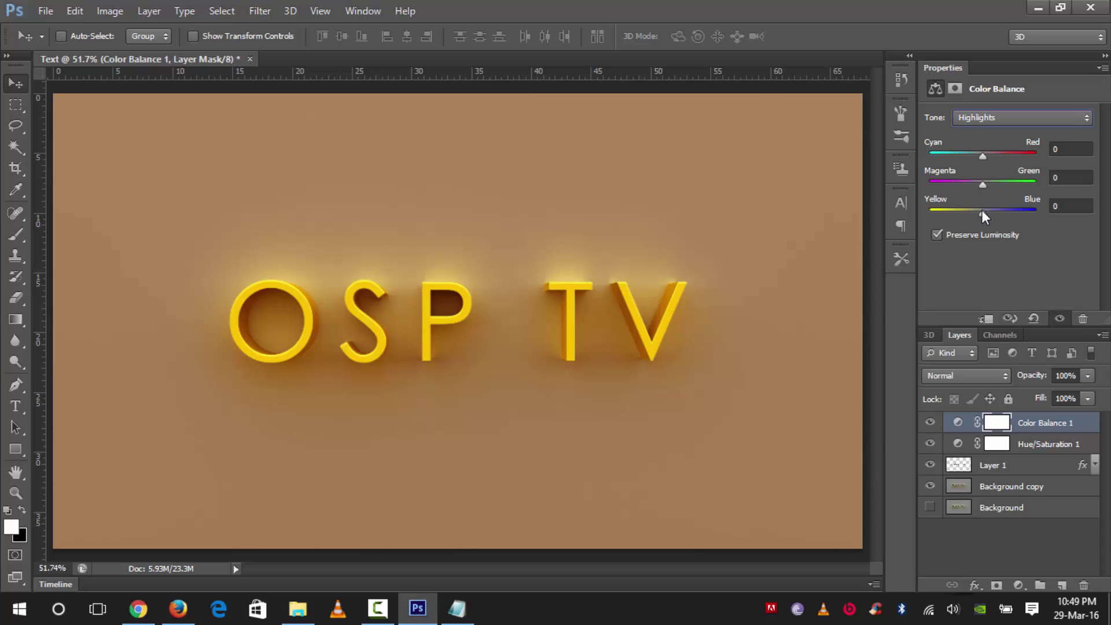
{"action": "left_click_drag", "start_coordinate": [982, 213], "coordinate": [998, 158]}
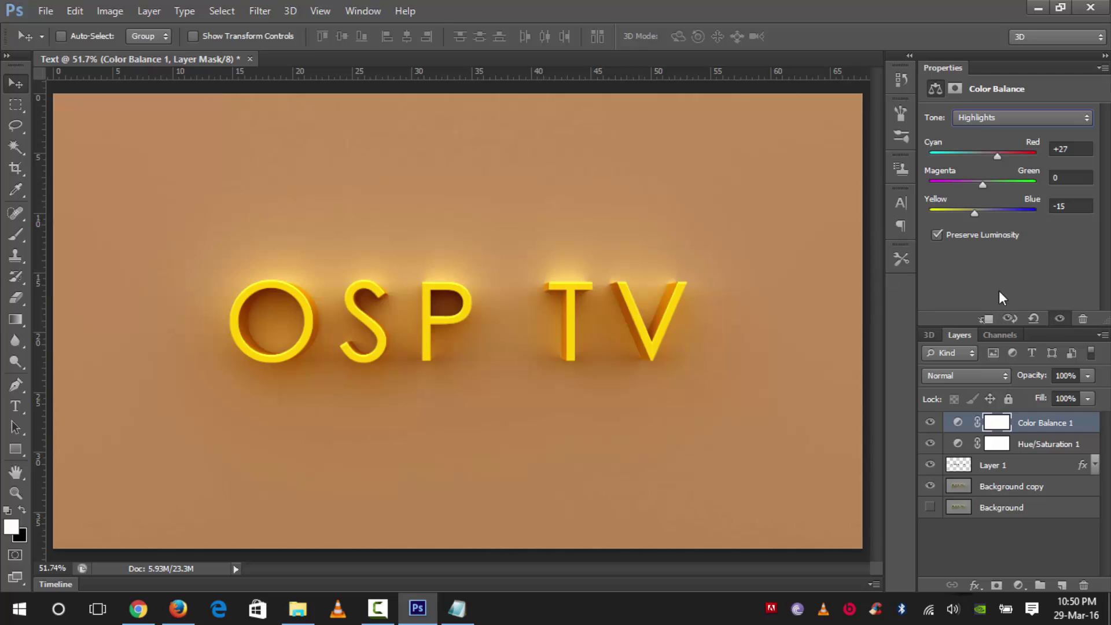
- Add a Curves adjustment layer on top and shape a subtle contrast curve with one point in the shadows and one in the highlights
{"action": "left_click", "coordinate": [1018, 585]}
{"action": "left_click", "coordinate": [993, 325]}
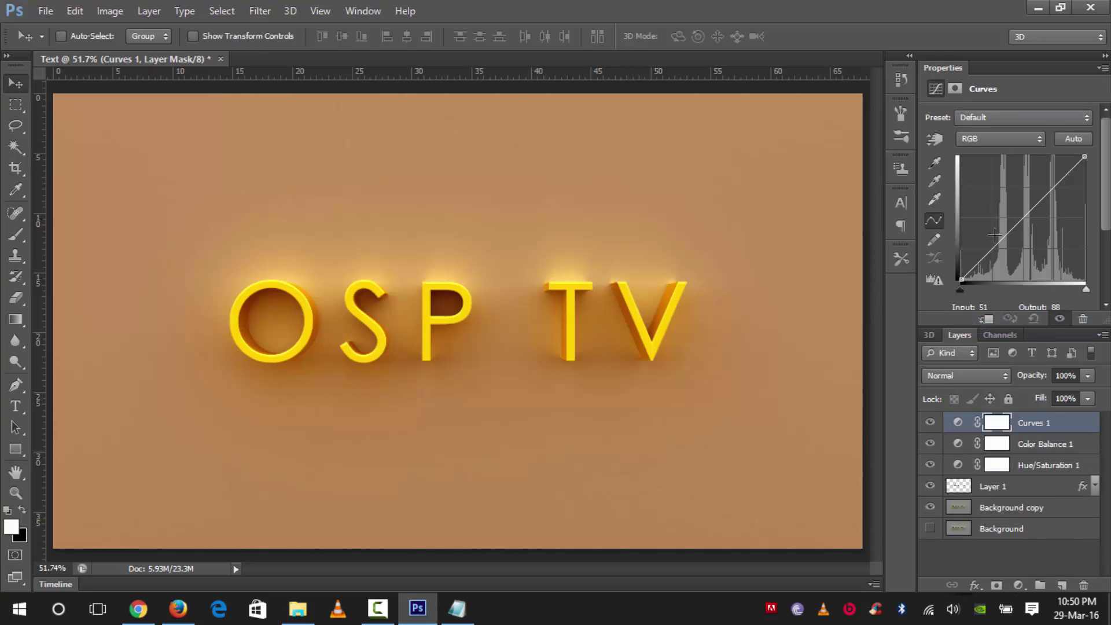
{"action": "left_click_drag", "start_coordinate": [1009, 232], "coordinate": [998, 237]}
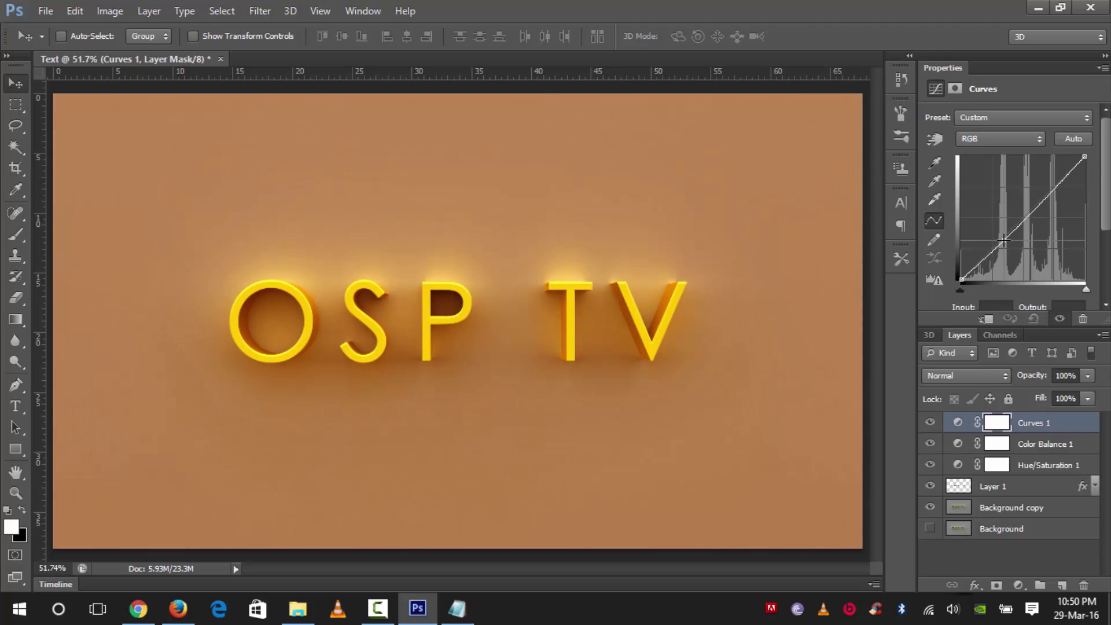
{"action": "left_click", "coordinate": [1003, 239]}
{"action": "left_click_drag", "start_coordinate": [1045, 199], "coordinate": [1040, 199]}
{"action": "left_click", "coordinate": [998, 558]}
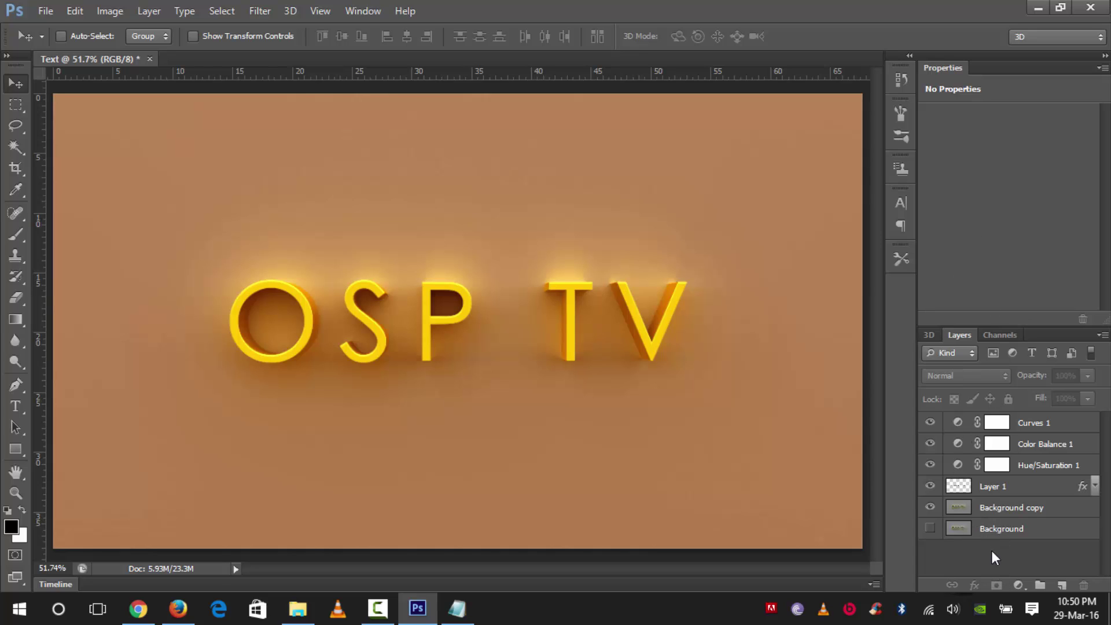
- Add a new layer above the Curves adjustment and fill it with black
{"action": "left_click", "coordinate": [1019, 586]}
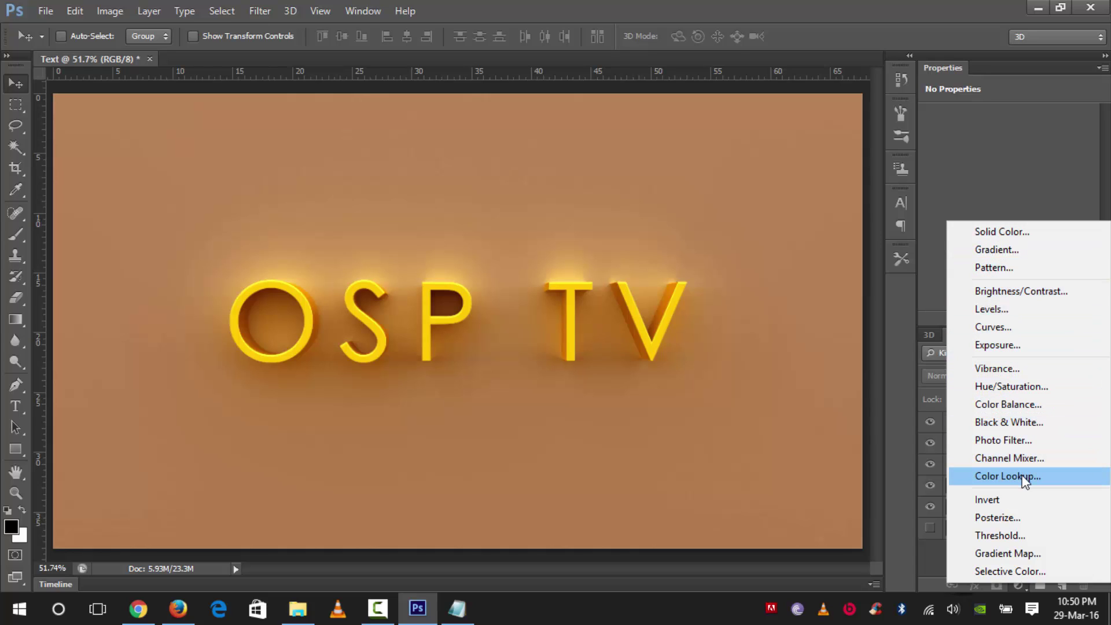
{"action": "left_click", "coordinate": [899, 419]}
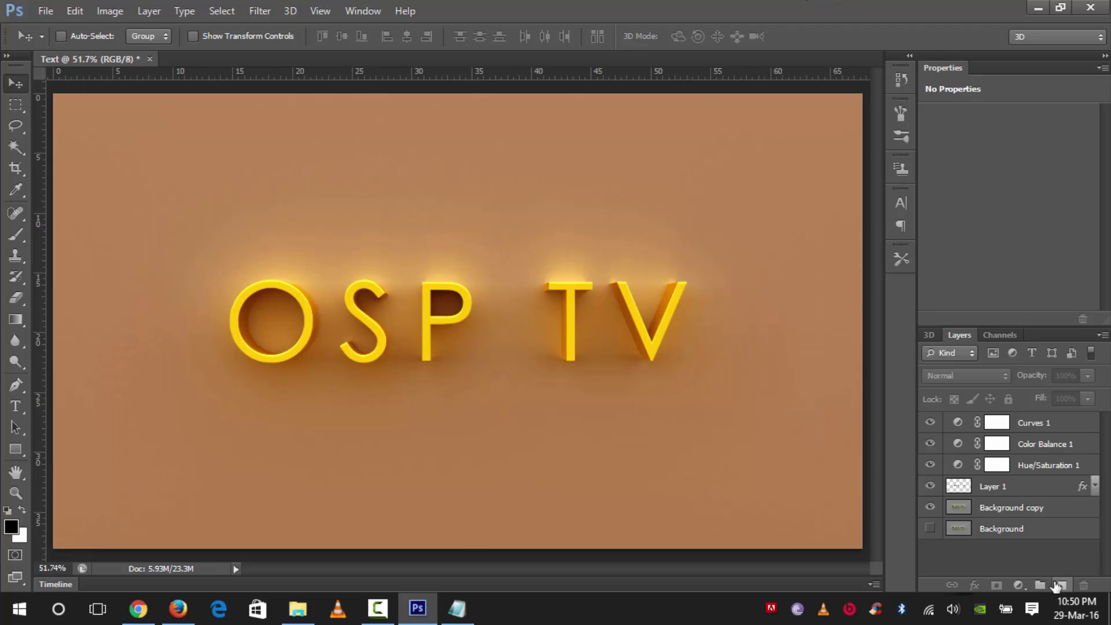
{"action": "left_click", "coordinate": [1059, 585]}
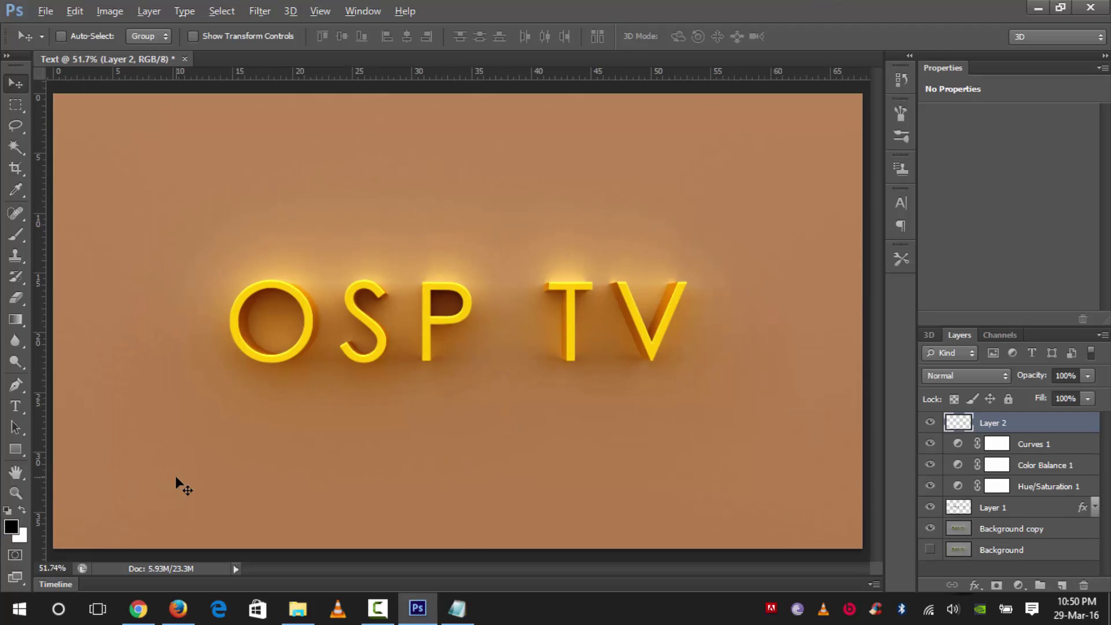
{"action": "key", "text": "alt+BackSpace"}
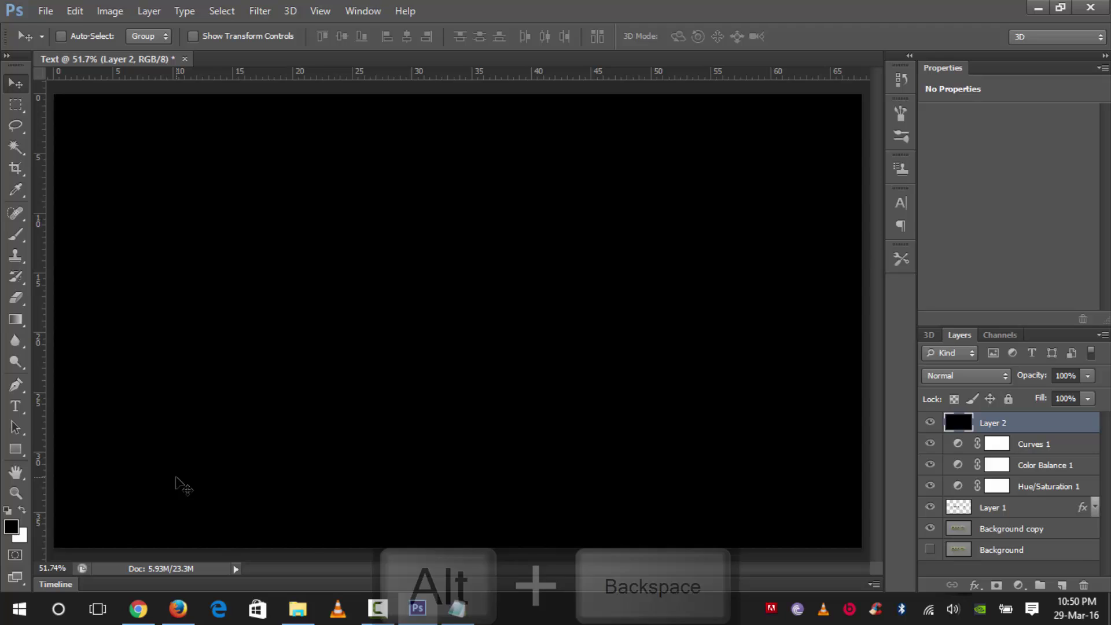
- Blend the black layer in Soft Light mode at 50% opacity and compare the image with and without it
{"action": "left_click", "coordinate": [927, 381]}
{"action": "left_click", "coordinate": [942, 215]}
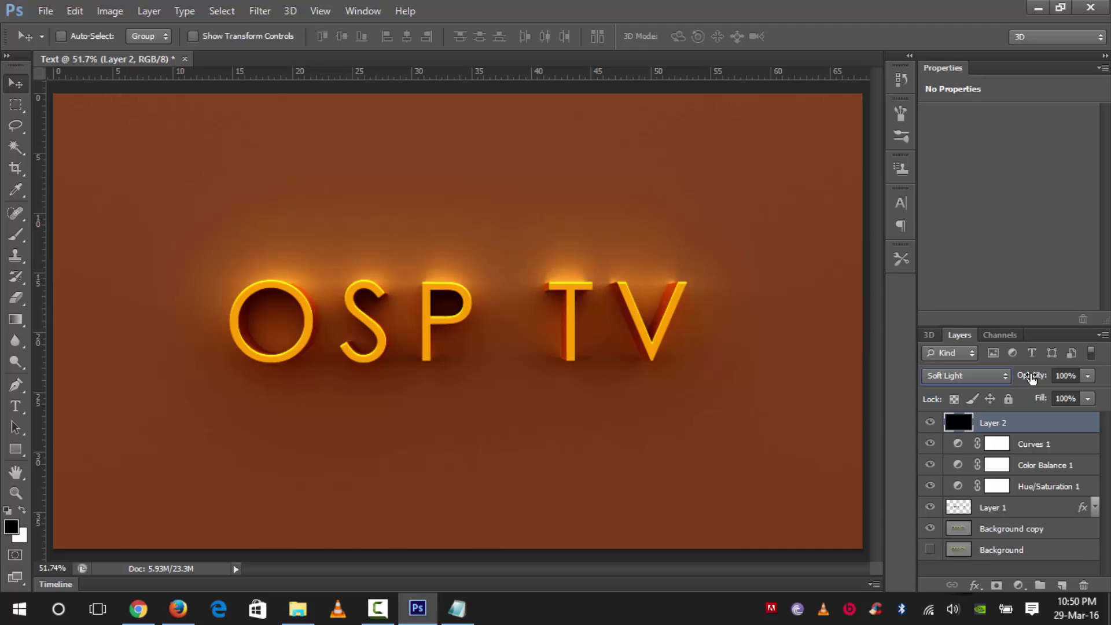
{"action": "left_click_drag", "start_coordinate": [1031, 377], "coordinate": [991, 383]}
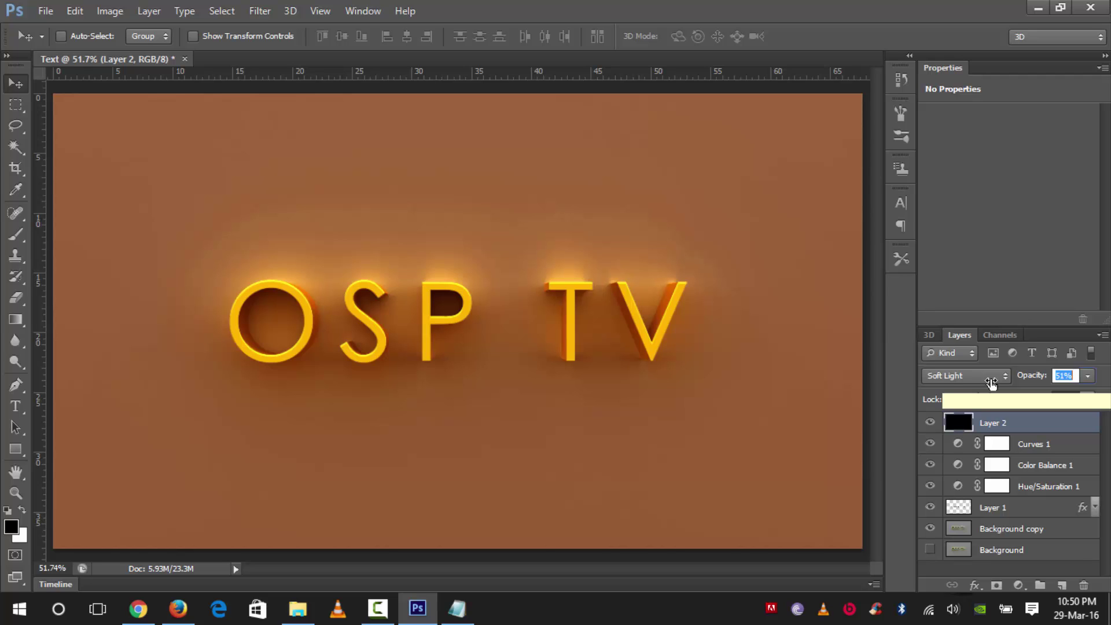
{"action": "left_click_drag", "start_coordinate": [991, 382], "coordinate": [991, 382]}
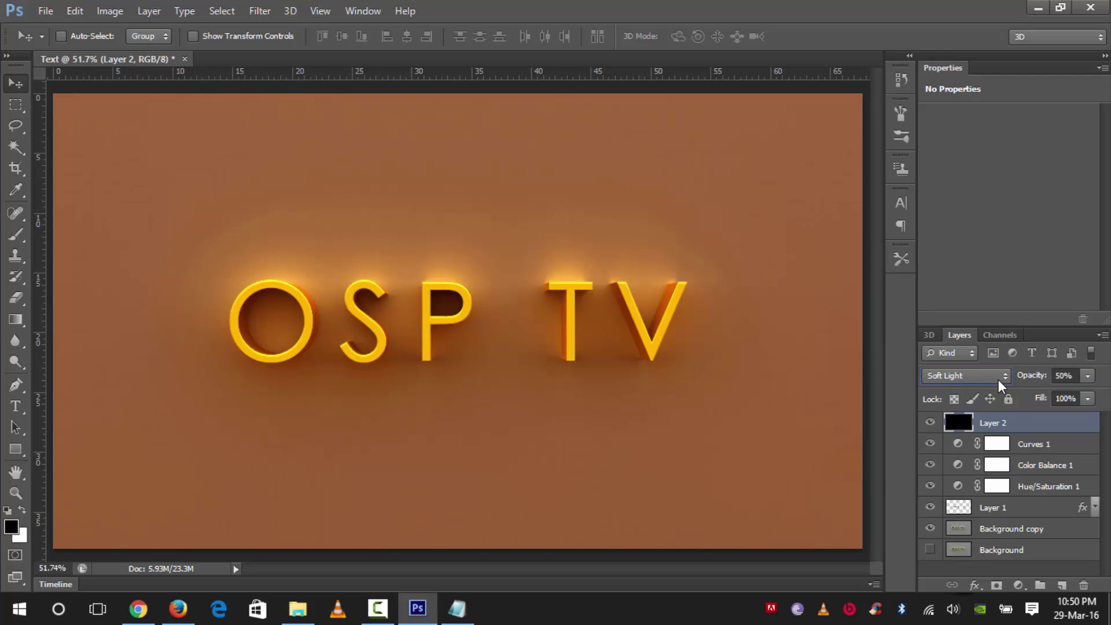
{"action": "left_click", "coordinate": [930, 423]}
{"action": "left_click", "coordinate": [930, 423]}
{"action": "left_click_drag", "start_coordinate": [1026, 381], "coordinate": [1020, 384]}
{"action": "left_click", "coordinate": [1066, 376]}
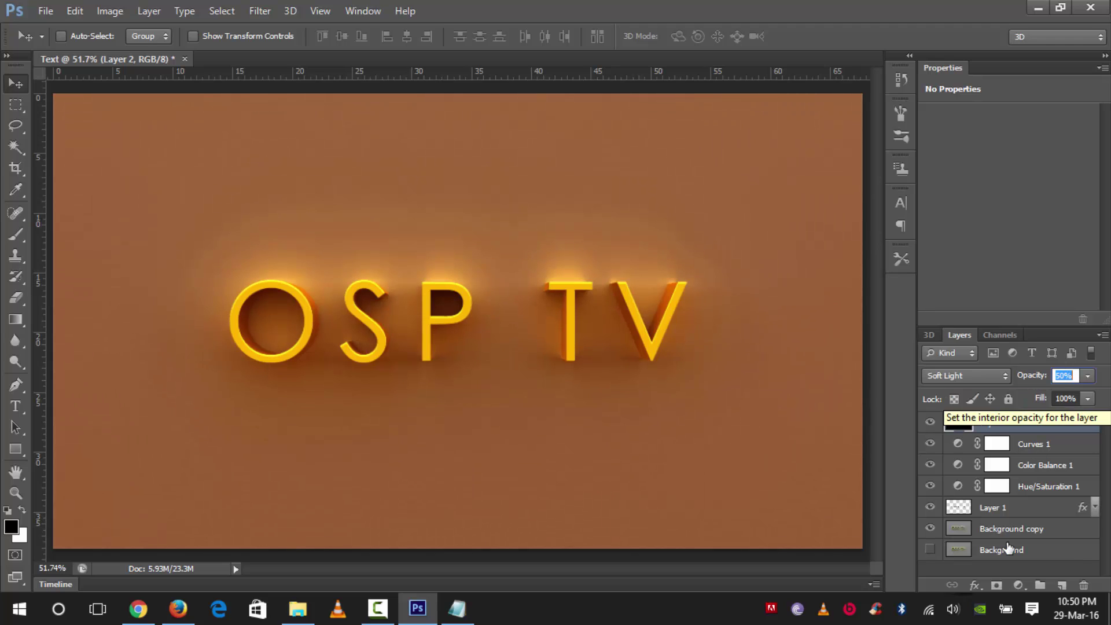
- Add another empty layer at the top of the layer stack
{"action": "left_click", "coordinate": [990, 561]}
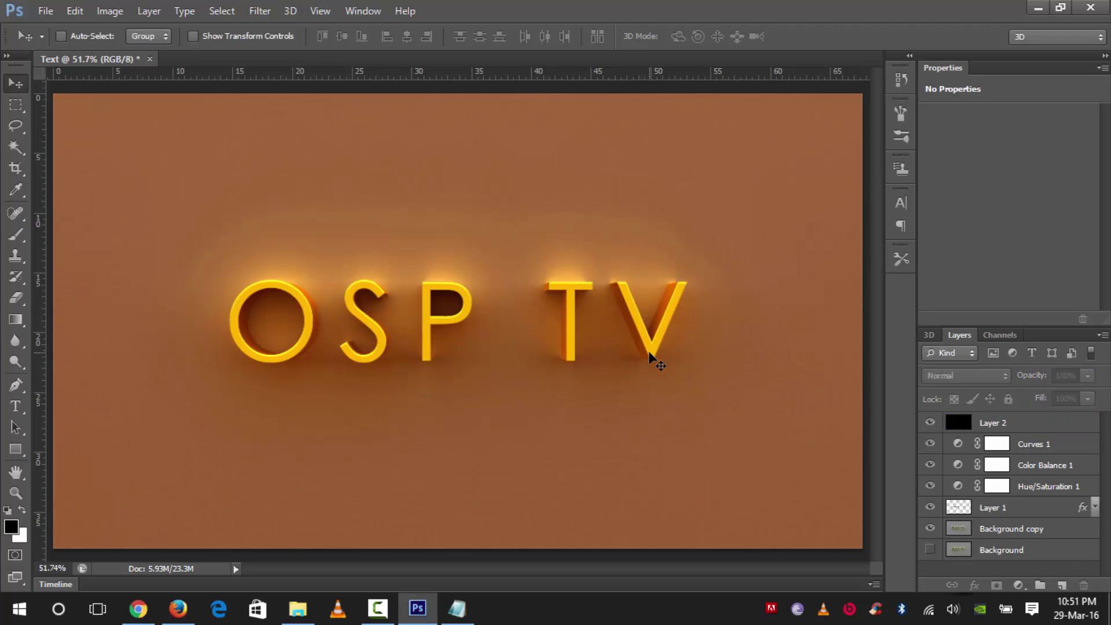
{"action": "left_click", "coordinate": [1061, 586]}
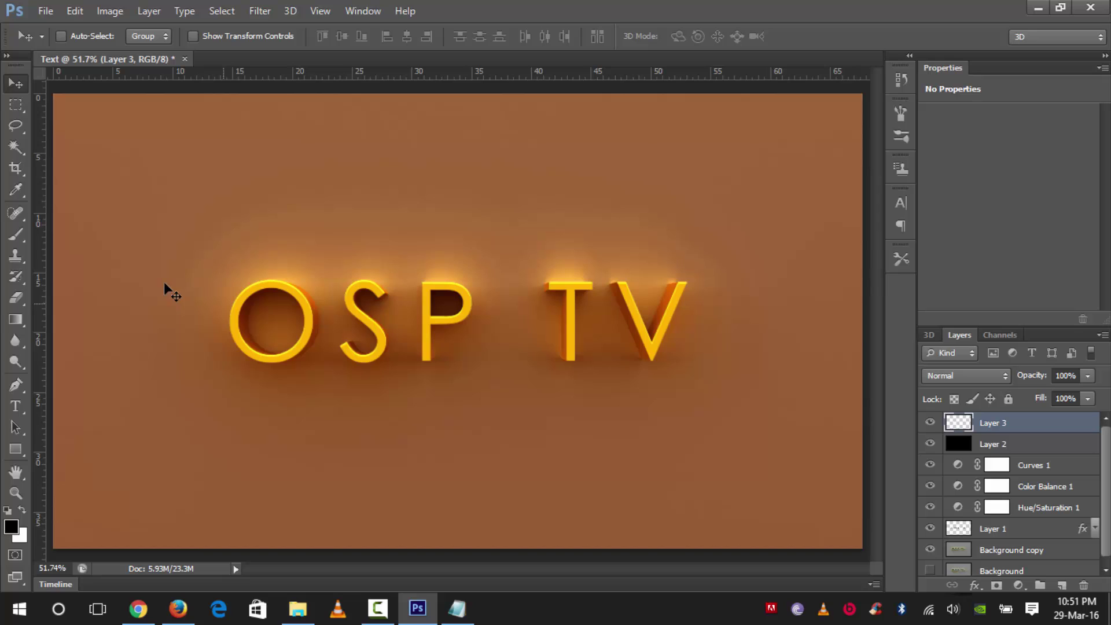
- Draw a wide elliptical selection over the upper half of the letters, fill it with white on the empty layer, and deselect
{"action": "left_click", "coordinate": [17, 105]}
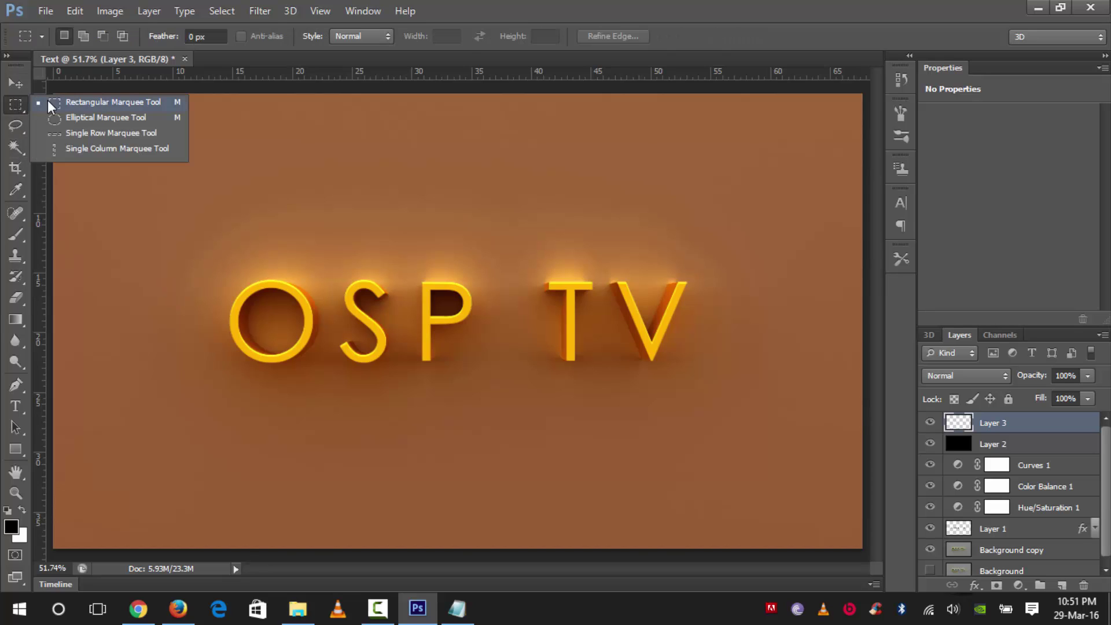
{"action": "left_click", "coordinate": [99, 118]}
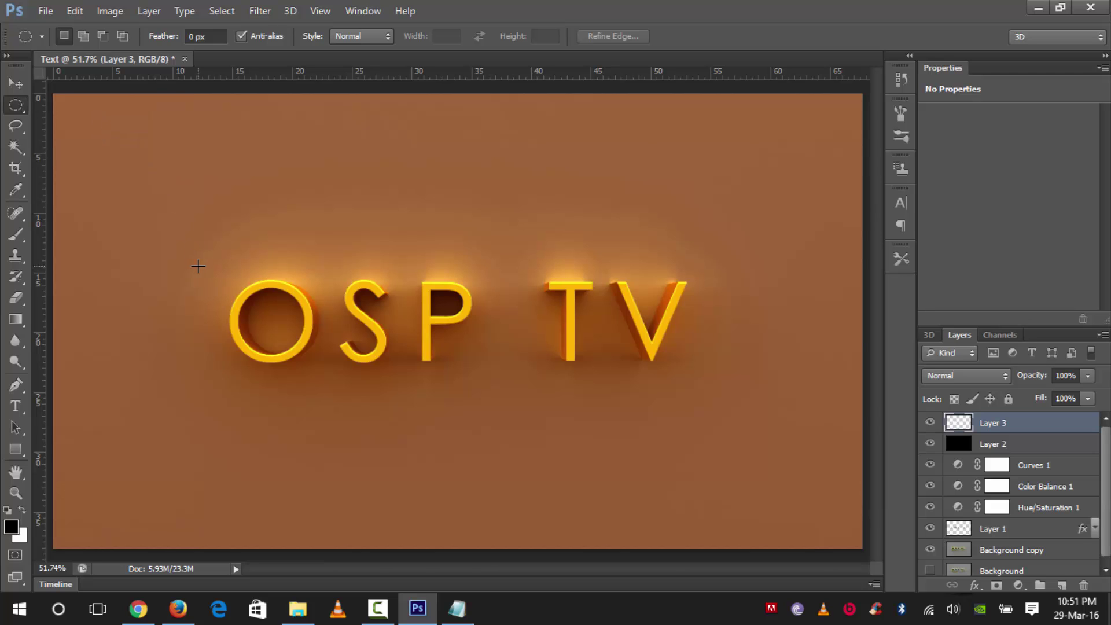
{"action": "left_click_drag", "start_coordinate": [193, 223], "coordinate": [739, 322]}
{"action": "key", "text": "ctrl+a"}
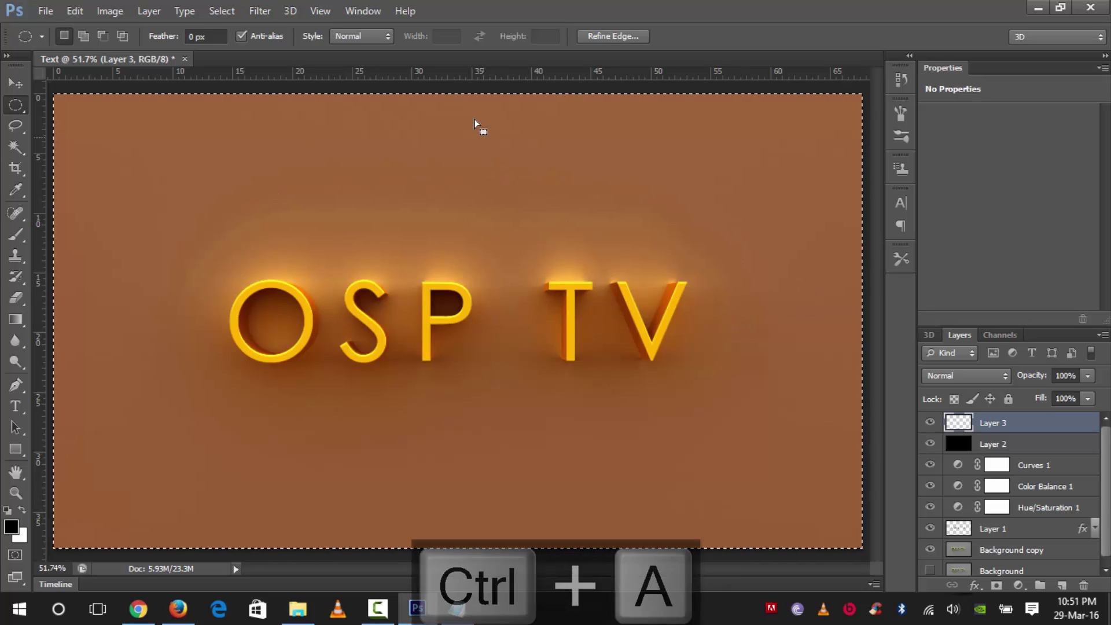
{"action": "key", "text": "ctrl+z"}
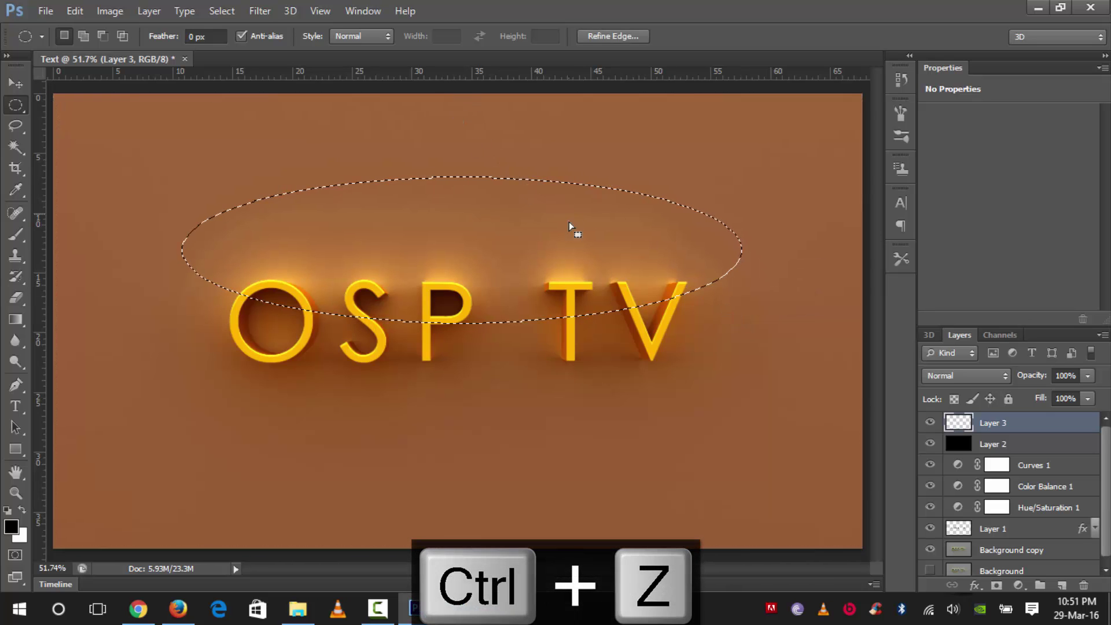
{"action": "scroll", "coordinate": [492, 289], "scroll_direction": "up", "scroll_amount": 1}
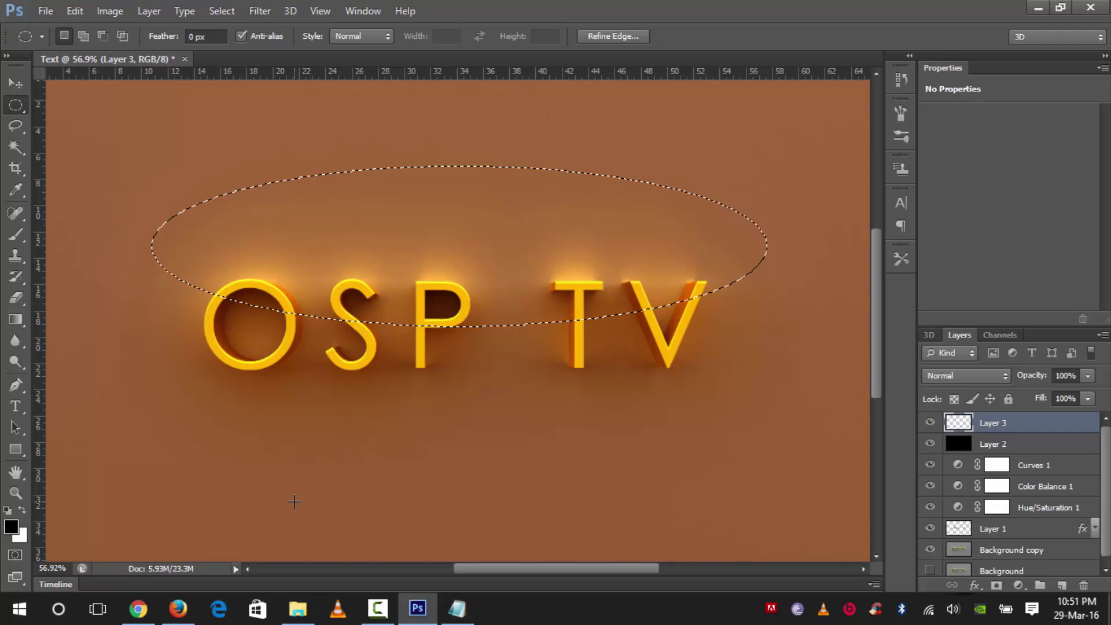
{"action": "key", "text": "ctrl+BackSpace"}
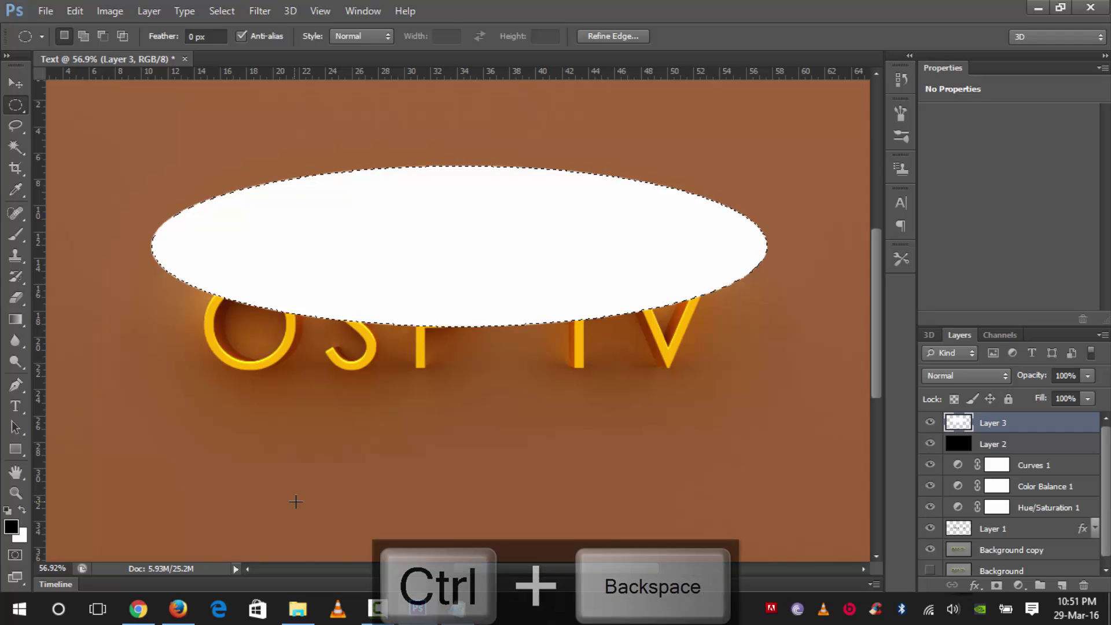
{"action": "key", "text": "ctrl+d"}
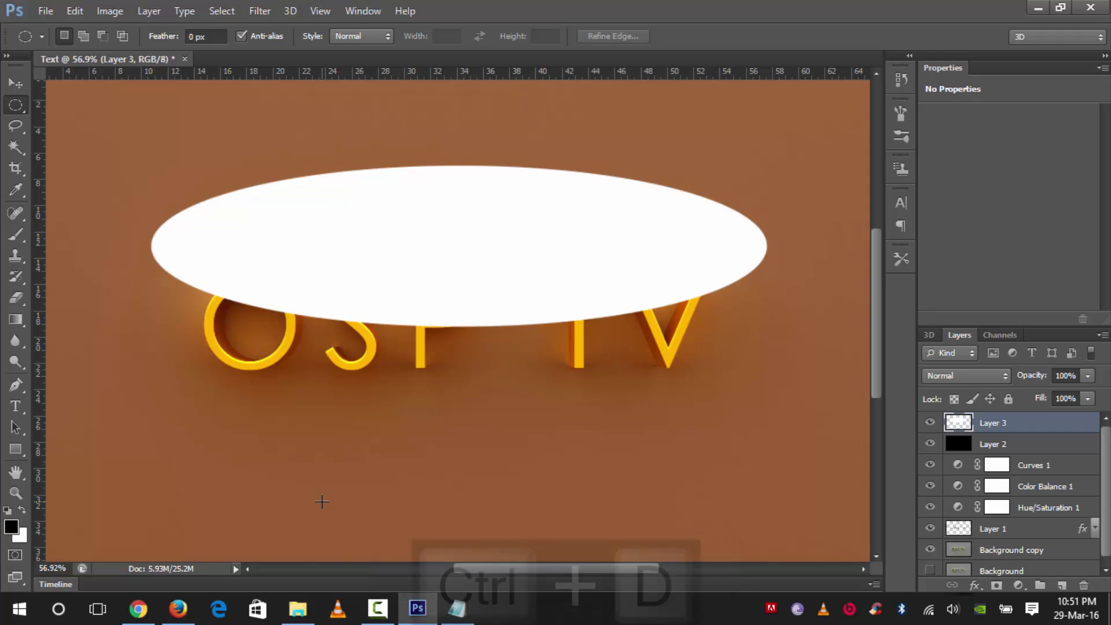
- Load the letter-face outline from Layer 1 as a selection and cut the overlapping part of the white ellipse onto a new layer
{"action": "left_click", "coordinate": [961, 426], "text": "ctrl"}
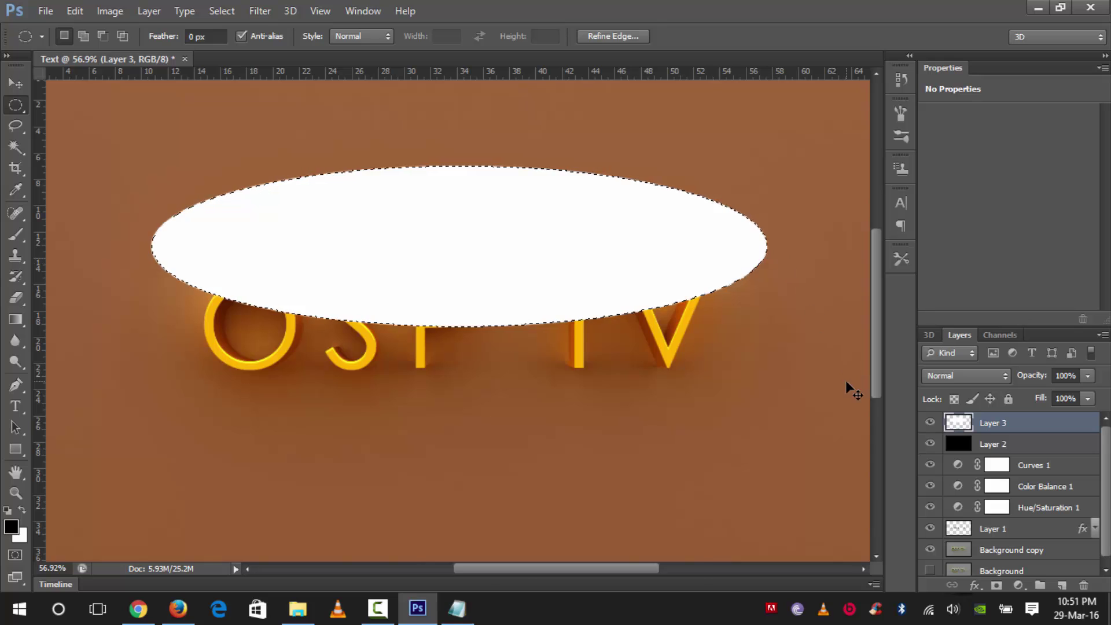
{"action": "key", "text": "ctrl+d"}
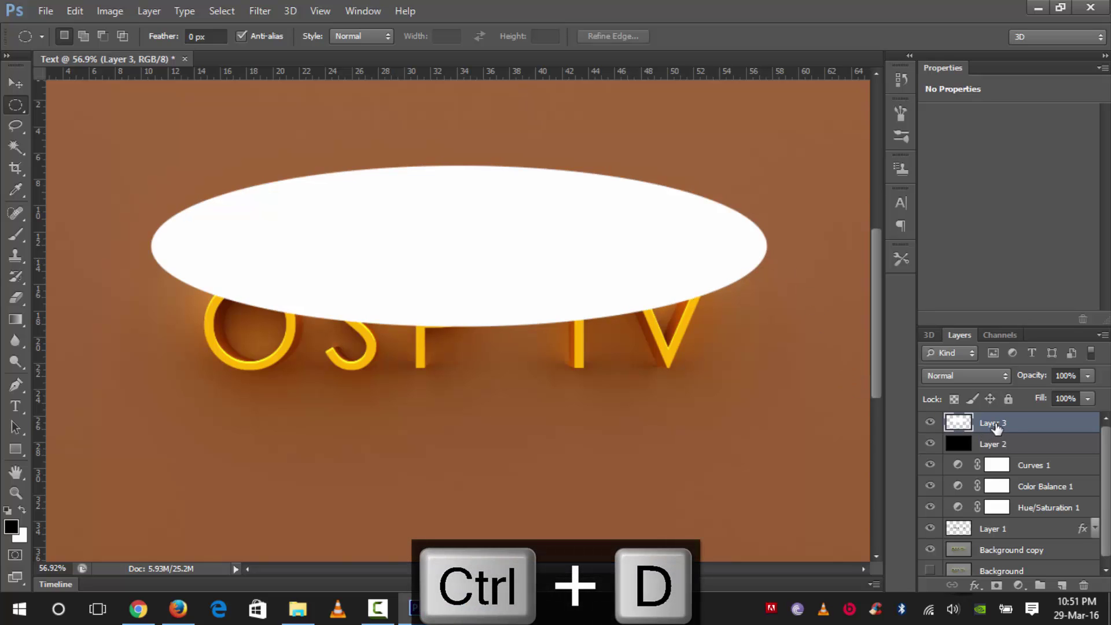
{"action": "left_click", "coordinate": [960, 531], "text": "ctrl"}
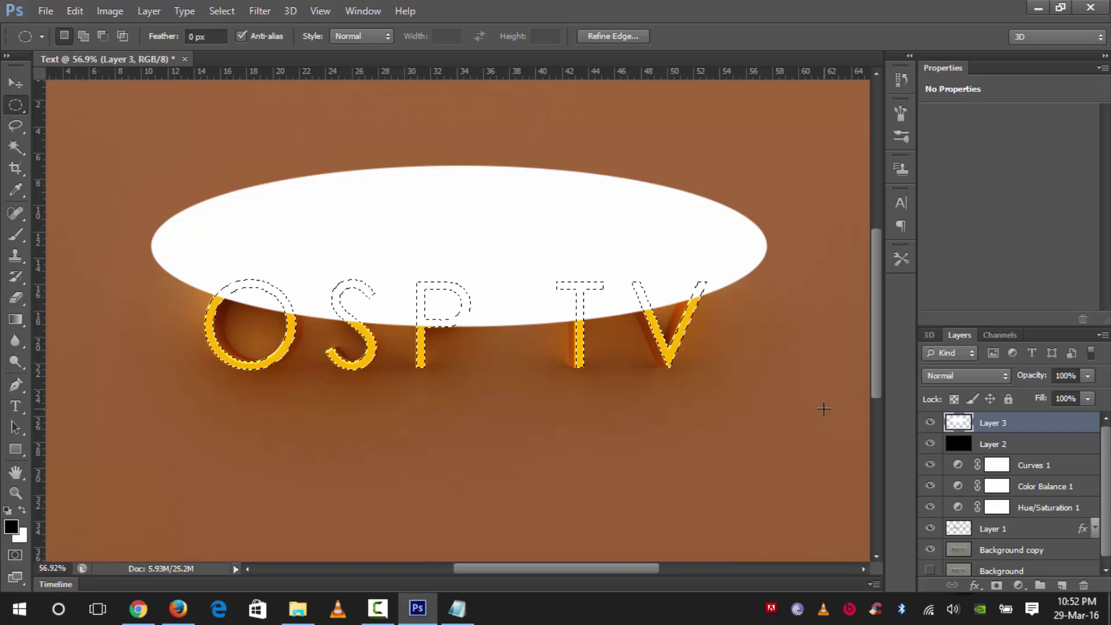
{"action": "key", "text": "ctrl+shift+j"}
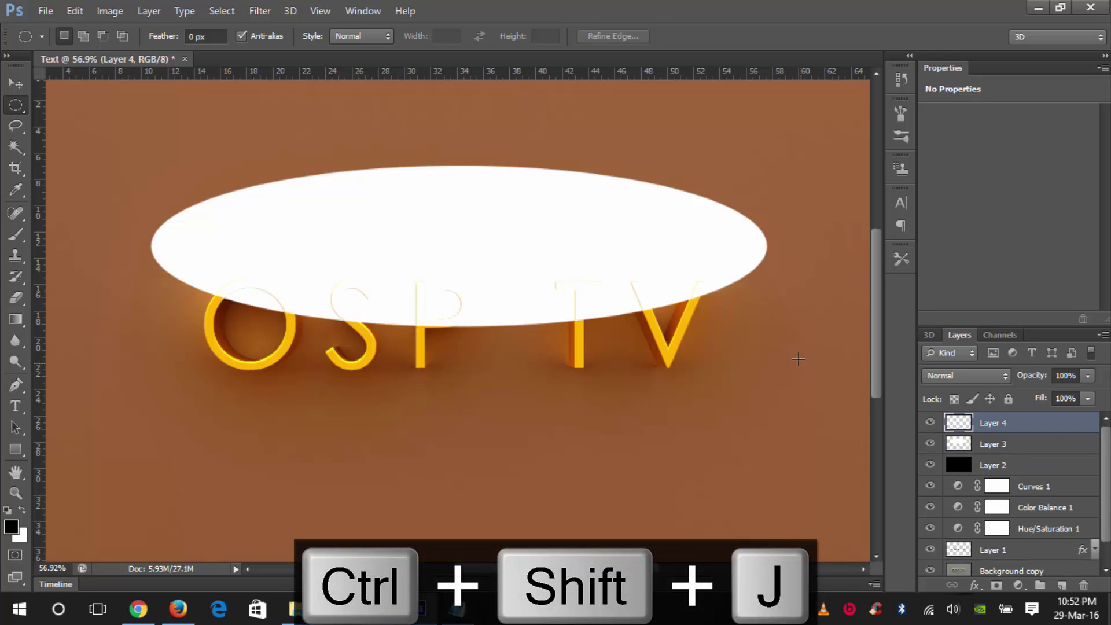
- Delete the leftover white ellipse layer, keeping only the highlight on the upper letter faces
{"action": "left_click", "coordinate": [13, 84]}
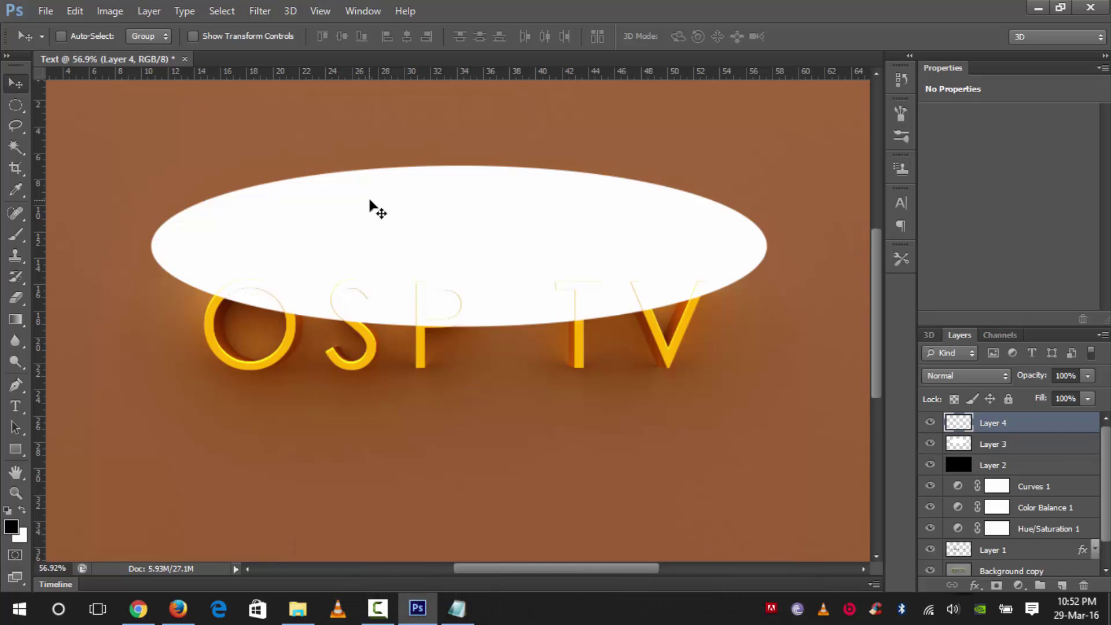
{"action": "left_click", "coordinate": [988, 446]}
{"action": "key", "text": "Delete"}
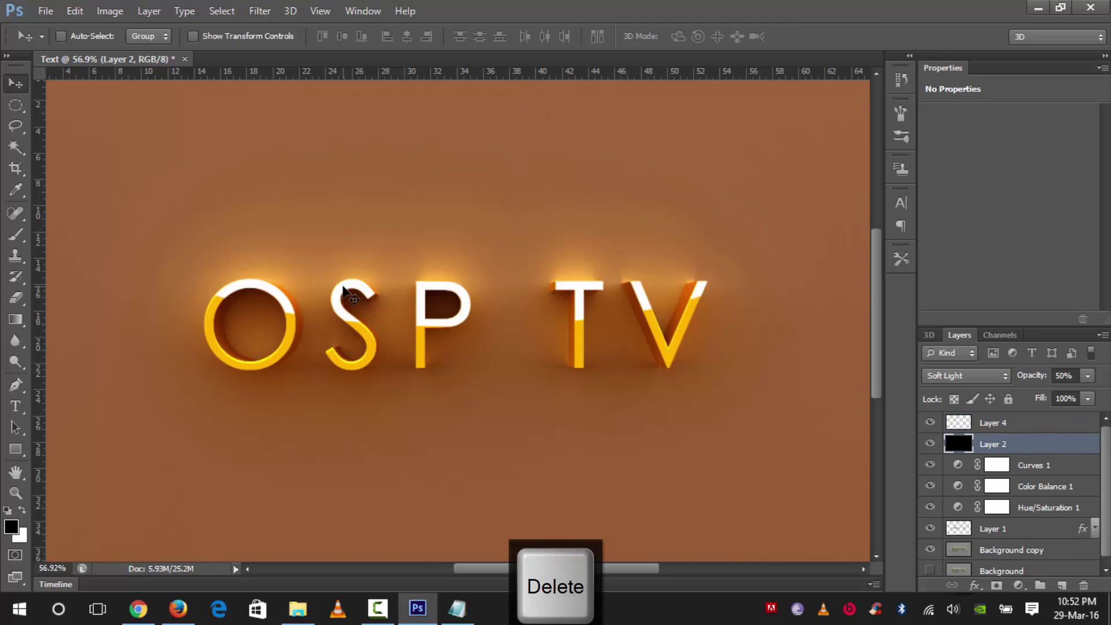
{"action": "scroll", "coordinate": [440, 292], "scroll_direction": "up", "scroll_amount": 3}
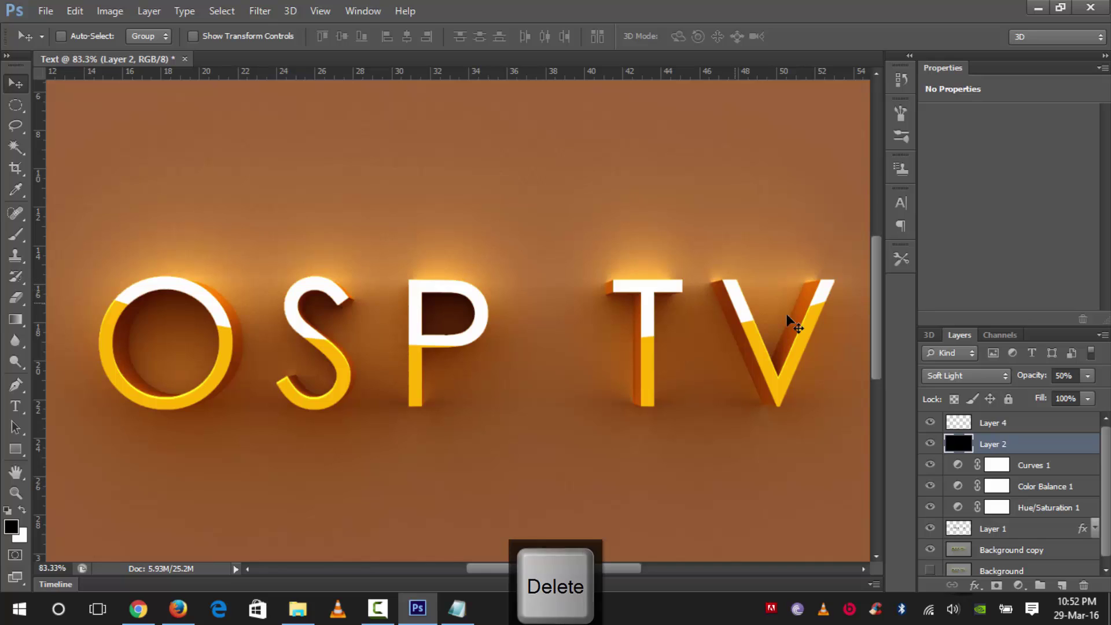
- Try the Soft Light blend mode on the white highlight layer and return it to Normal
{"action": "left_click", "coordinate": [997, 427]}
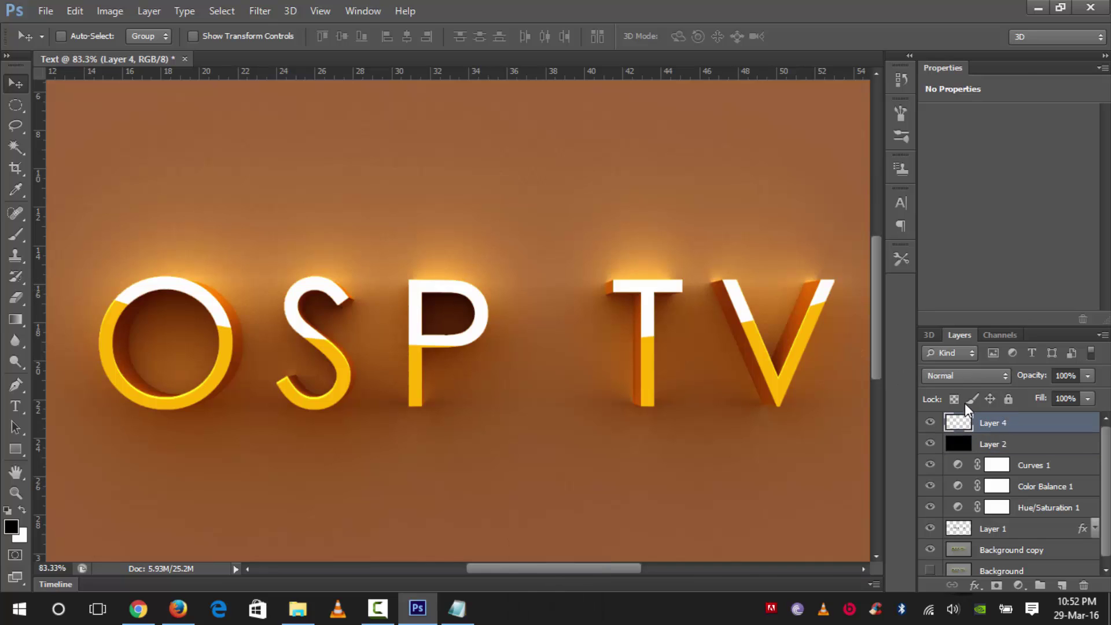
{"action": "left_click", "coordinate": [965, 375]}
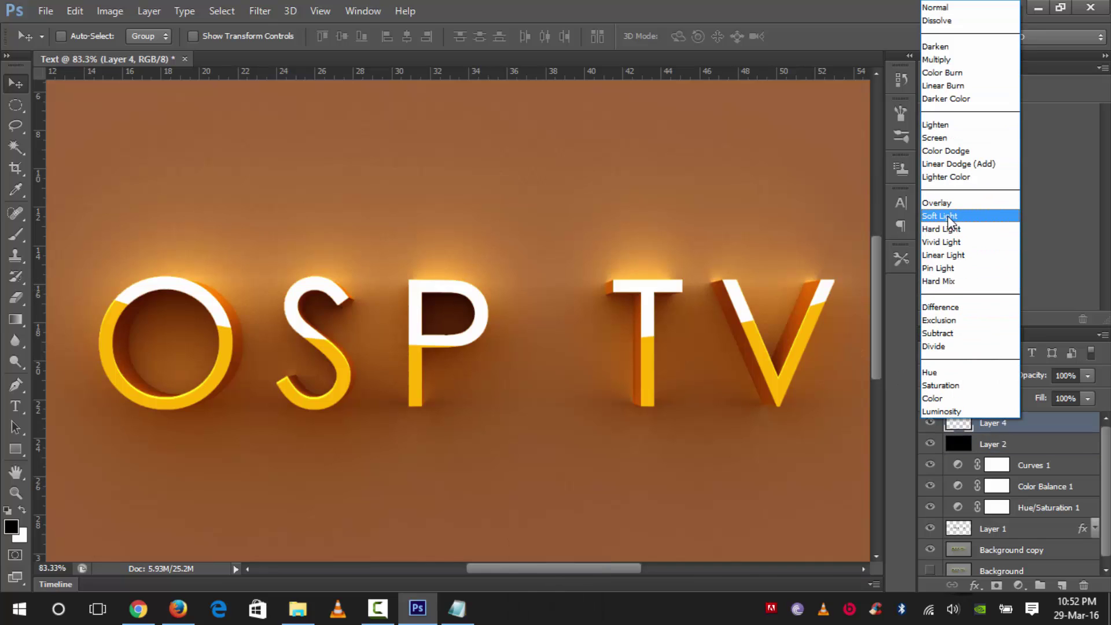
{"action": "left_click", "coordinate": [949, 216]}
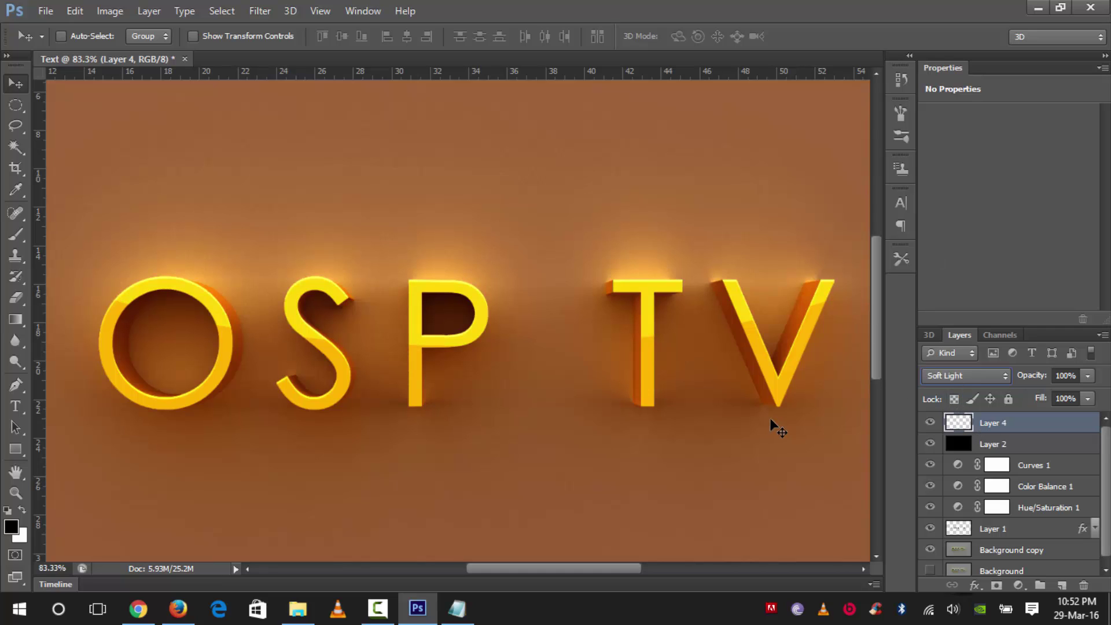
{"action": "left_click", "coordinate": [960, 379]}
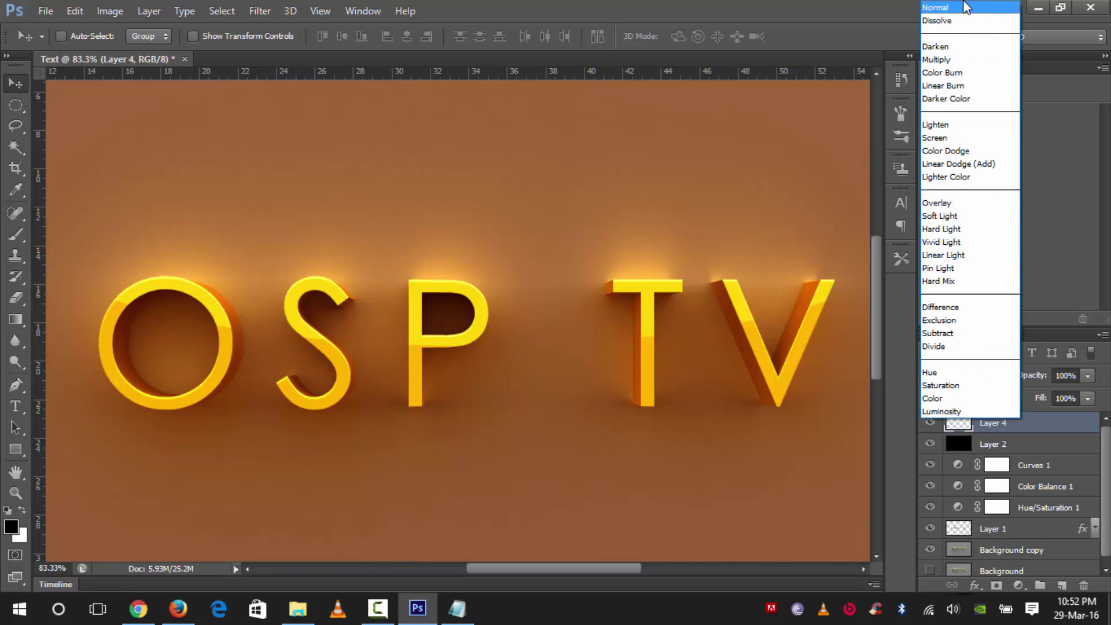
{"action": "left_click", "coordinate": [938, 7]}
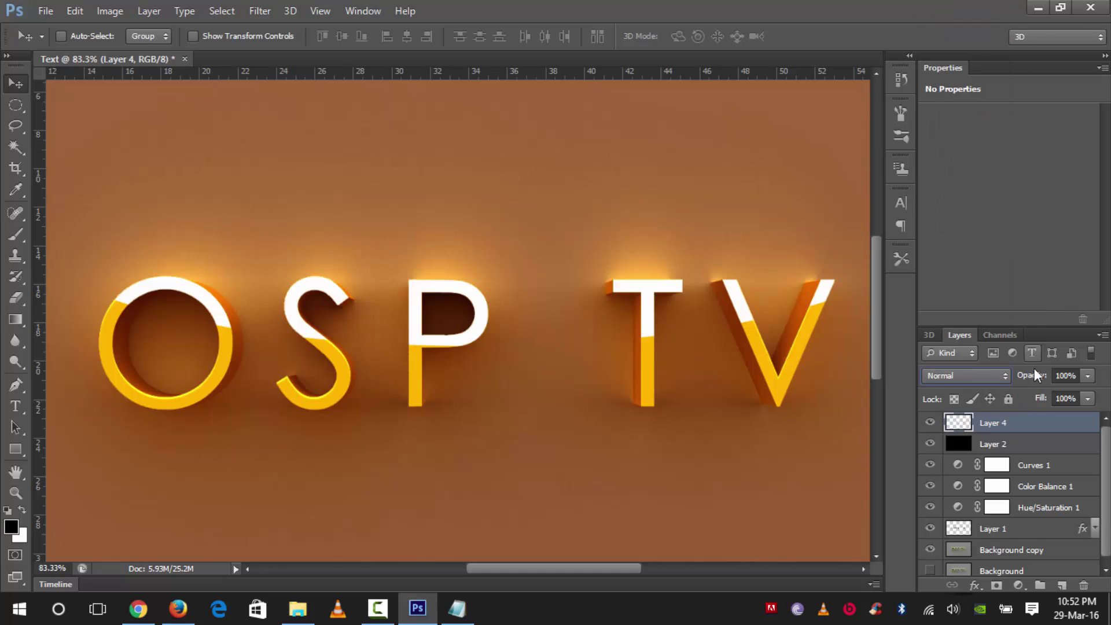
- Lower the highlight layer's opacity to 36% and compare Soft Light blending with Normal
{"action": "left_click_drag", "start_coordinate": [1039, 381], "coordinate": [988, 386]}
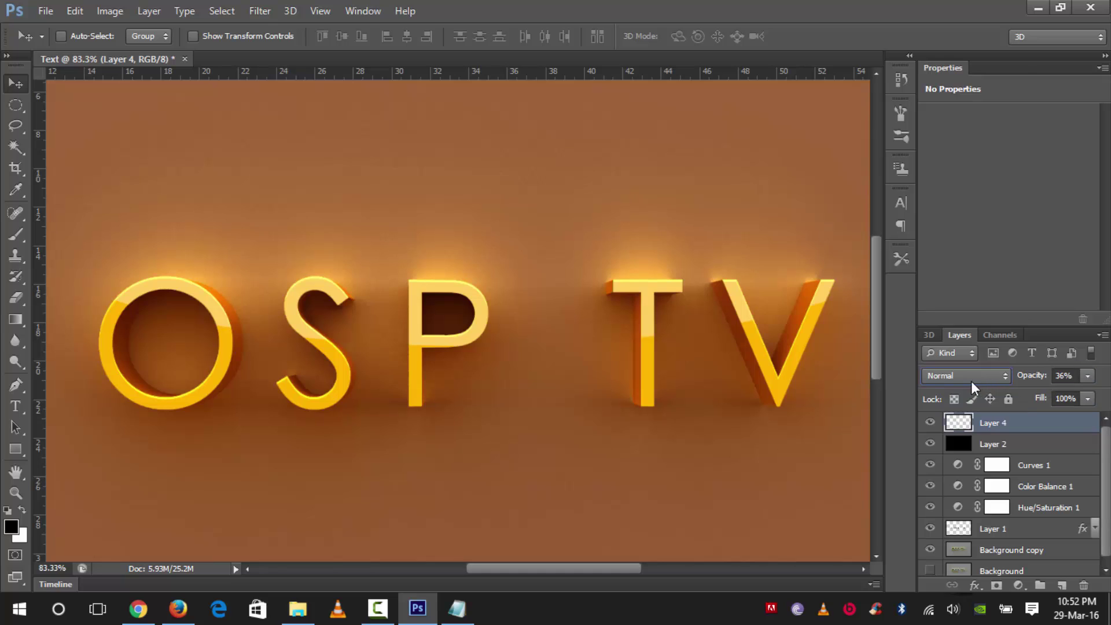
{"action": "left_click", "coordinate": [971, 380]}
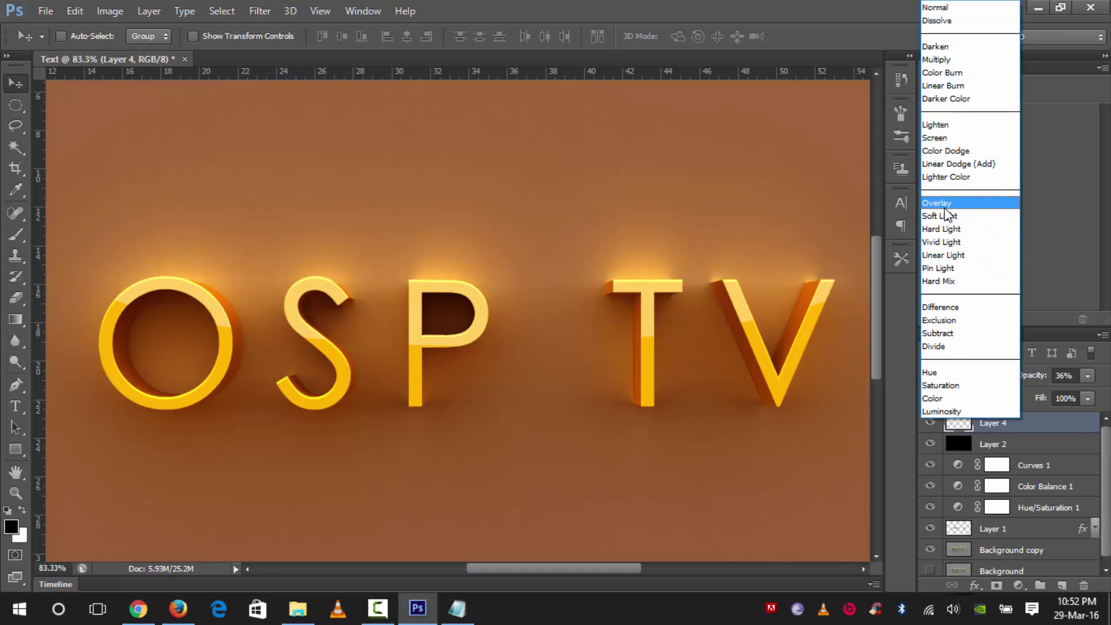
{"action": "left_click", "coordinate": [942, 216]}
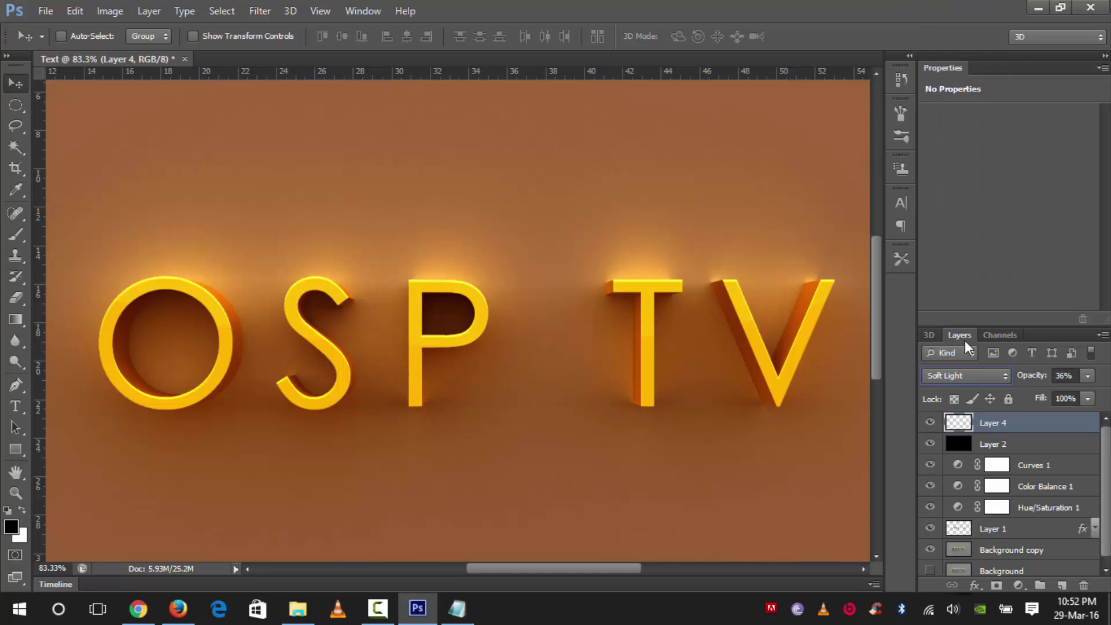
{"action": "left_click", "coordinate": [987, 375]}
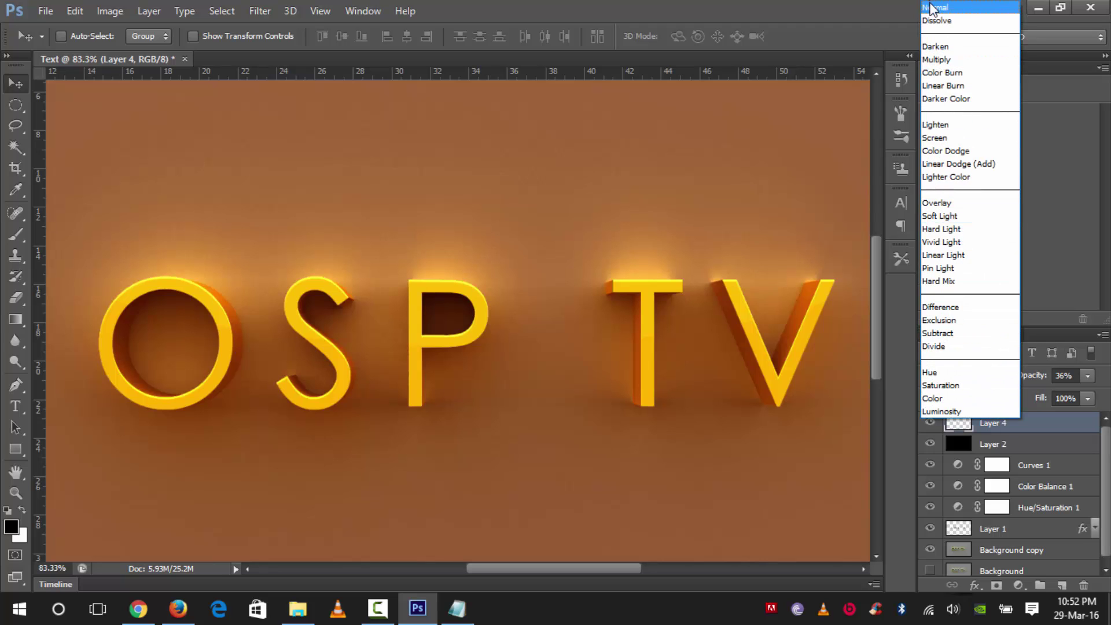
{"action": "left_click", "coordinate": [931, 7]}
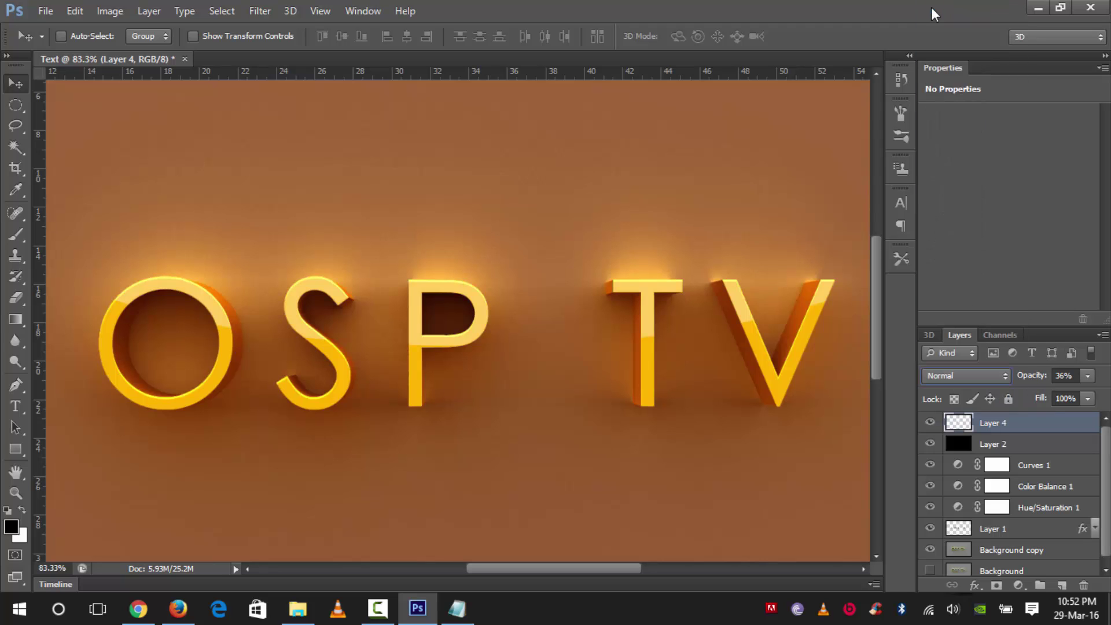
- Add a Drop Shadow effect to the highlight layer and increase the shadow's size
{"action": "double_click", "coordinate": [1071, 431]}
{"action": "left_click_drag", "start_coordinate": [701, 66], "coordinate": [767, 67]}
{"action": "left_click", "coordinate": [639, 335]}
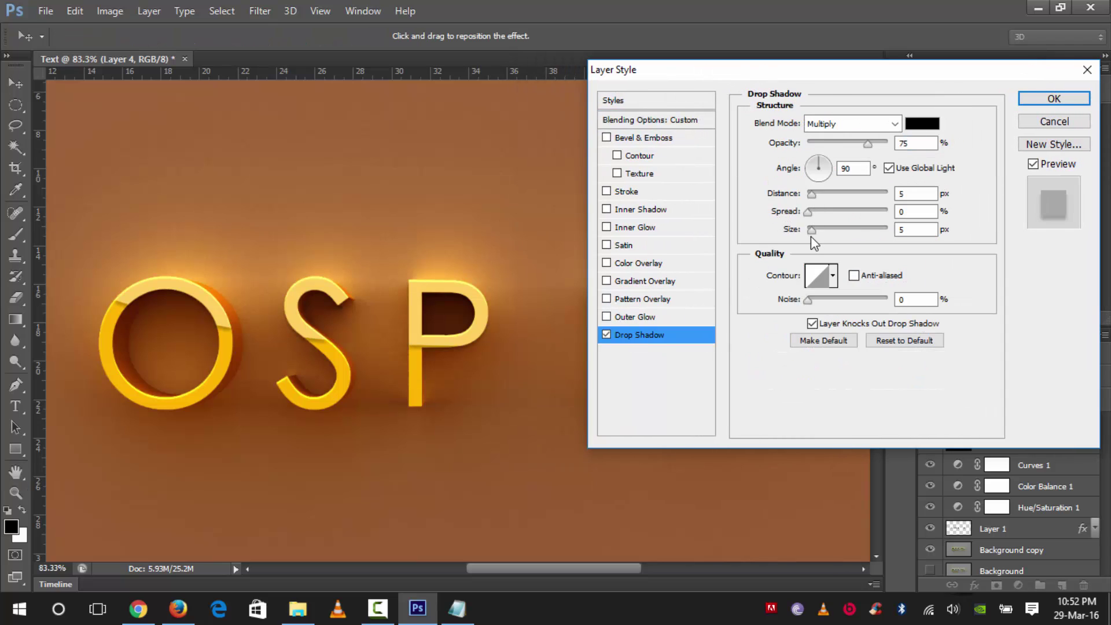
{"action": "left_click_drag", "start_coordinate": [812, 230], "coordinate": [842, 241]}
{"action": "left_click", "coordinate": [1053, 99]}
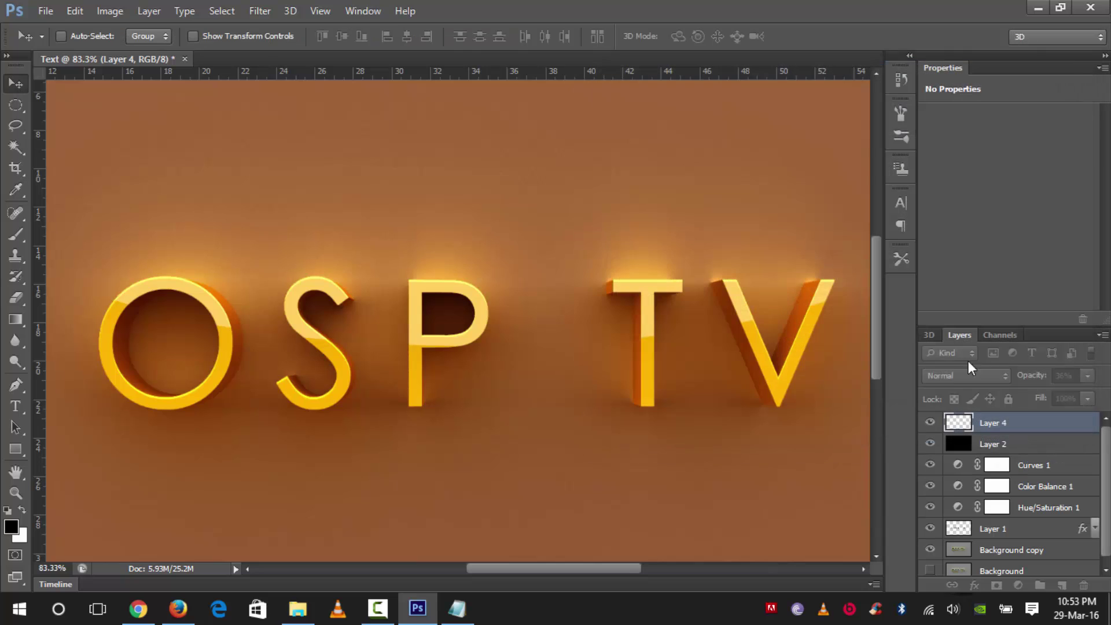
- Set the highlight layer's opacity to 100% and reduce its fill to 26%
{"action": "left_click_drag", "start_coordinate": [1040, 379], "coordinate": [1107, 375]}
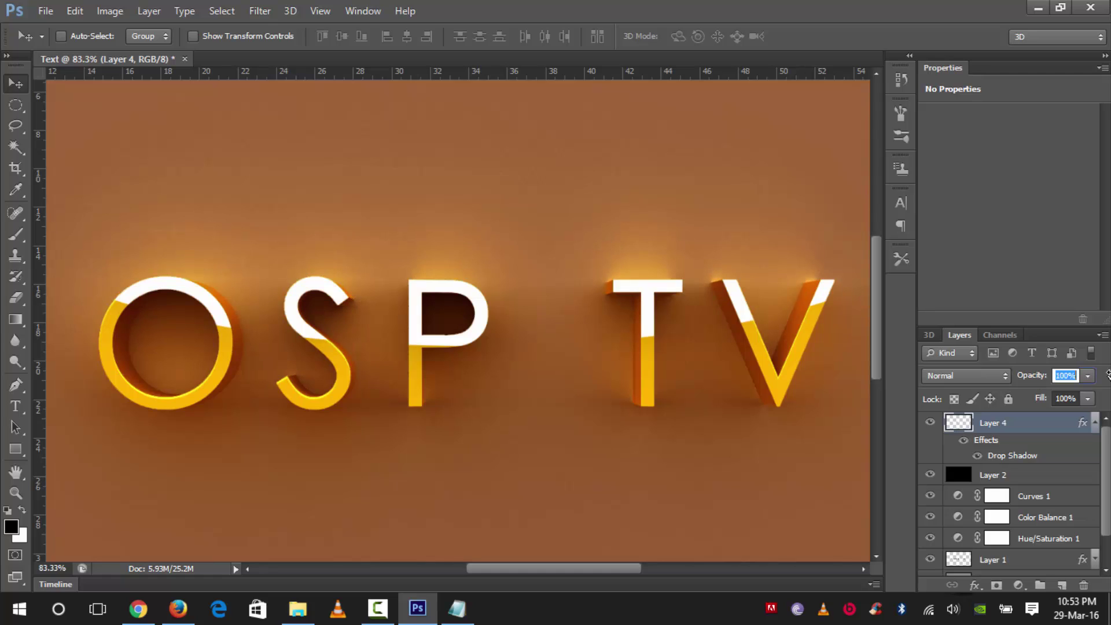
{"action": "left_click_drag", "start_coordinate": [1040, 399], "coordinate": [875, 415]}
{"action": "scroll", "coordinate": [624, 370], "scroll_direction": "down", "scroll_amount": 3}
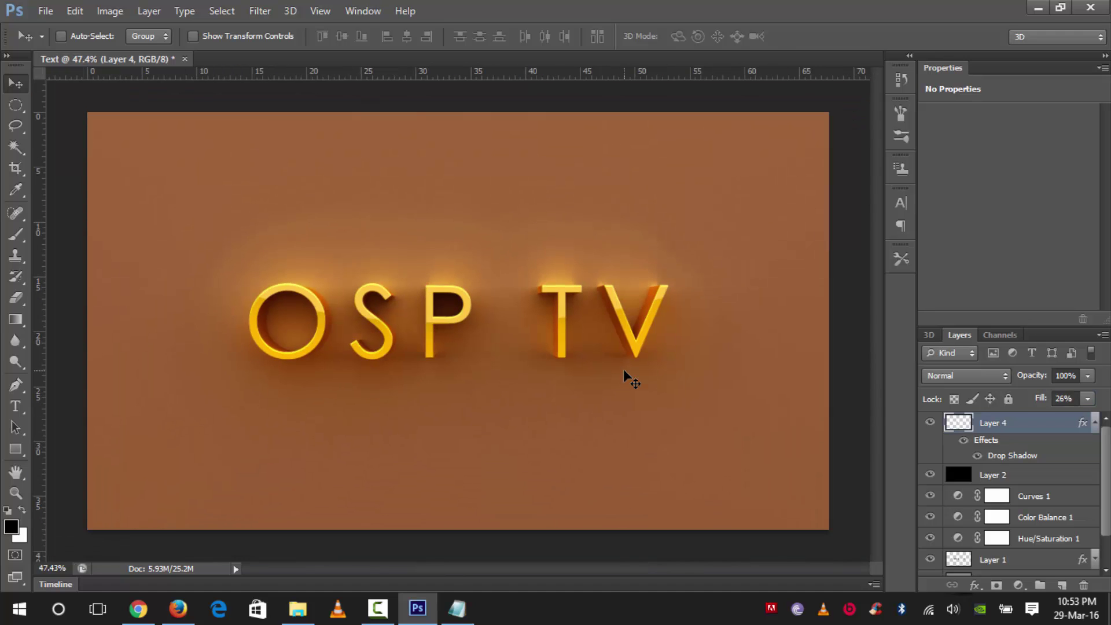
{"action": "scroll", "coordinate": [624, 369], "scroll_direction": "up", "scroll_amount": 1}
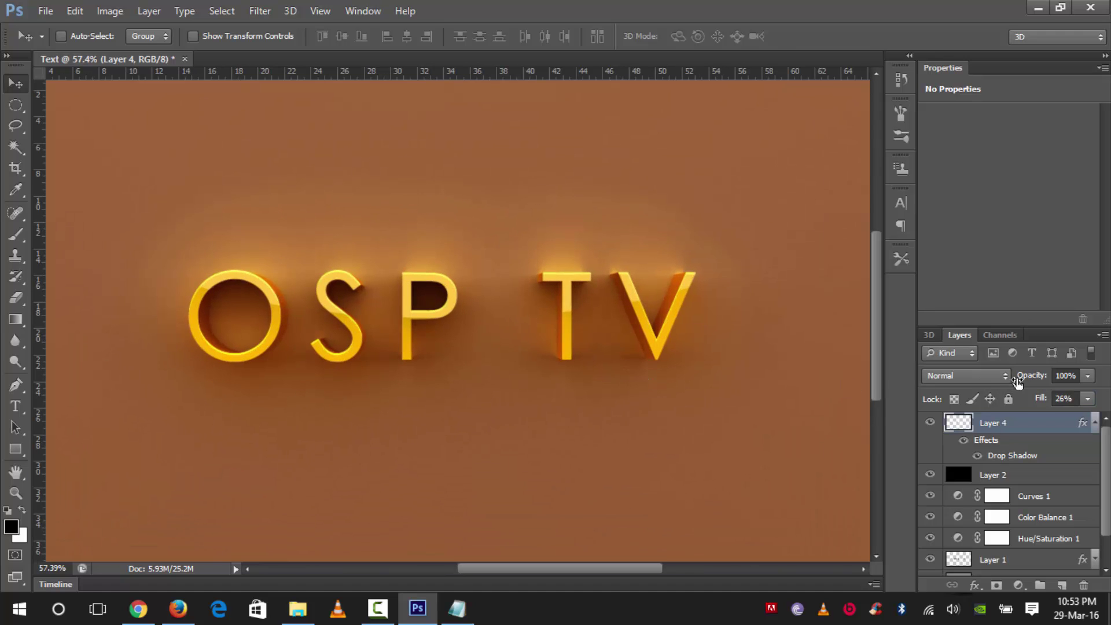
- Try the highlight layer in Soft Light mode at 100% opacity and 55% fill, and return it to Normal
{"action": "left_click_drag", "start_coordinate": [1024, 380], "coordinate": [1014, 382]}
{"action": "left_click", "coordinate": [923, 381]}
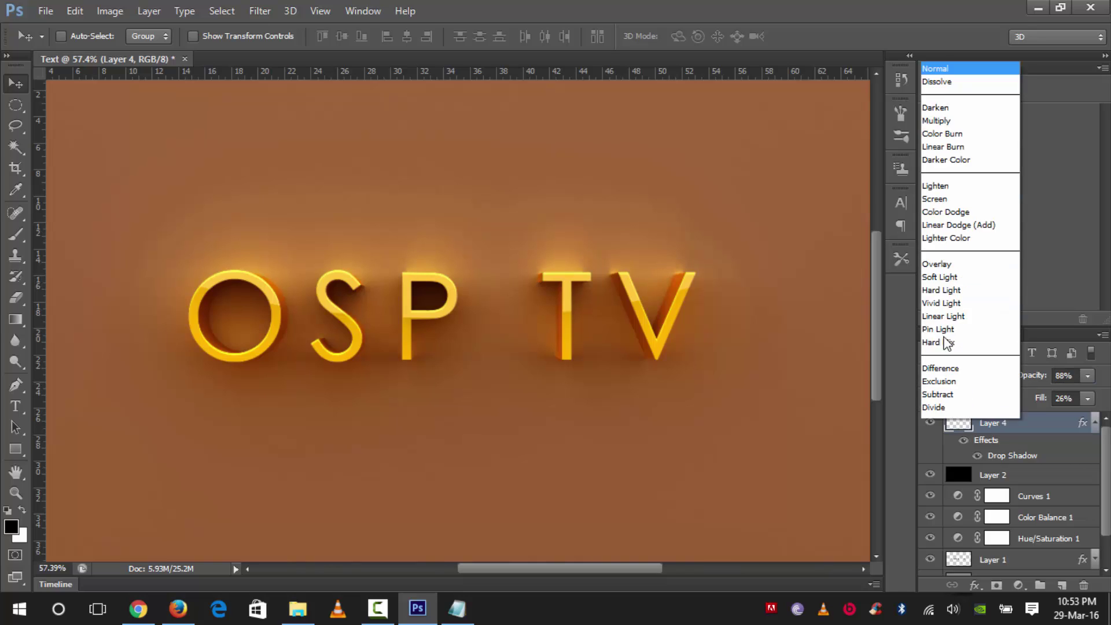
{"action": "left_click", "coordinate": [944, 216]}
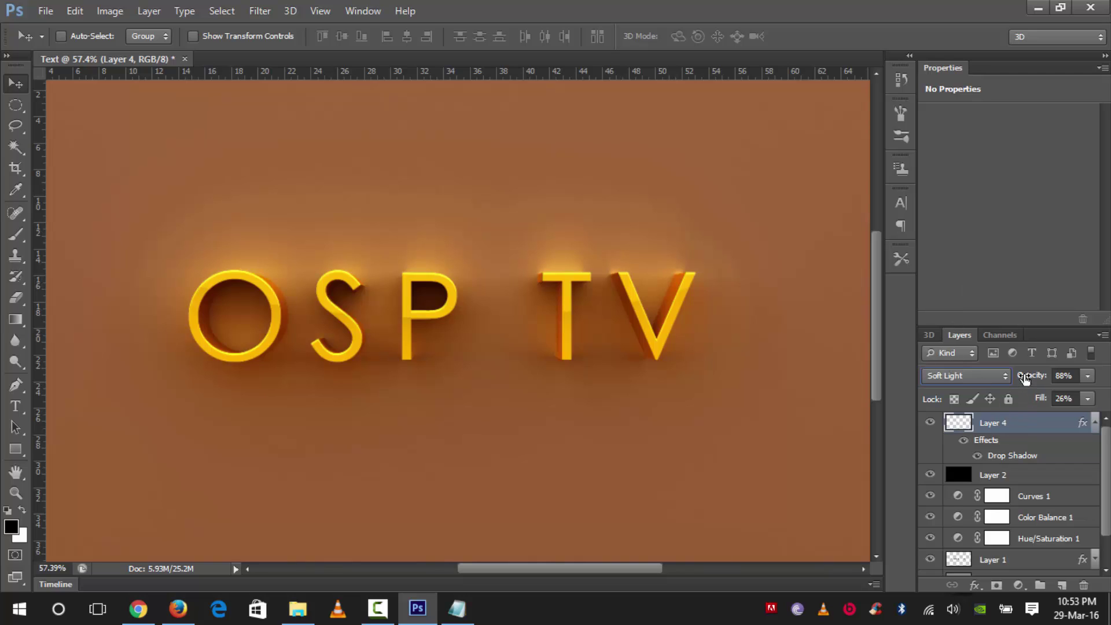
{"action": "left_click_drag", "start_coordinate": [1024, 378], "coordinate": [1043, 400]}
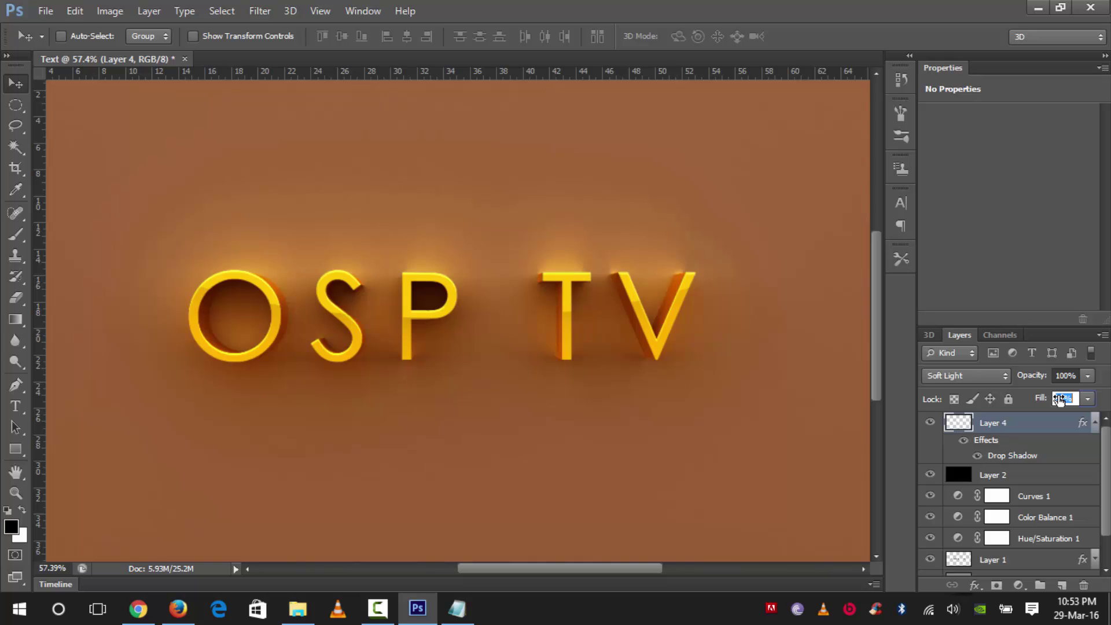
{"action": "left_click", "coordinate": [966, 376]}
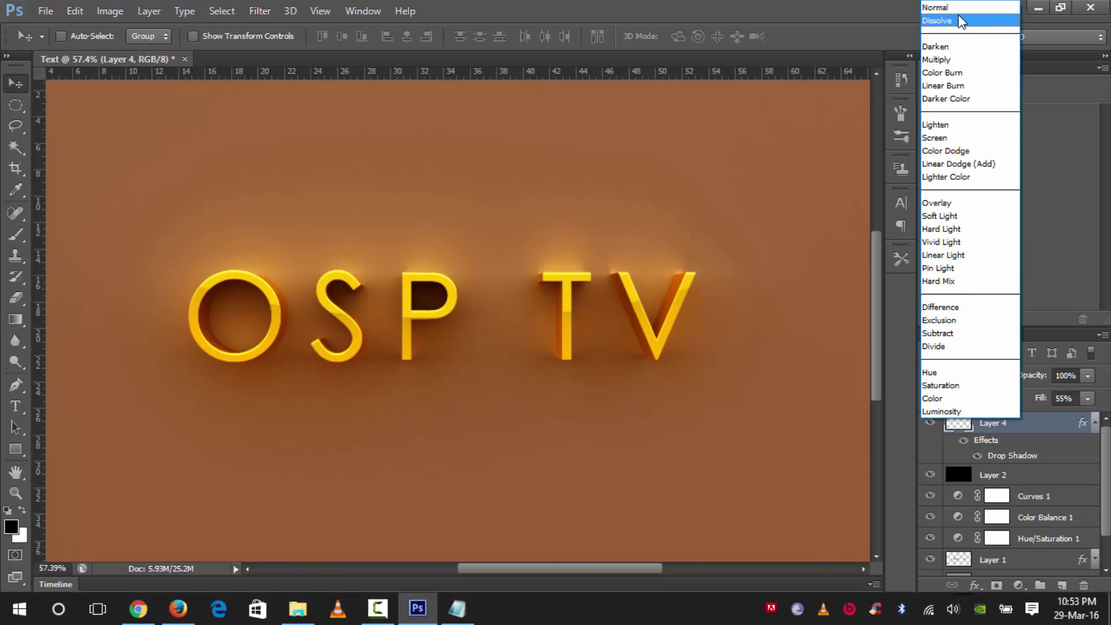
{"action": "left_click", "coordinate": [958, 8]}
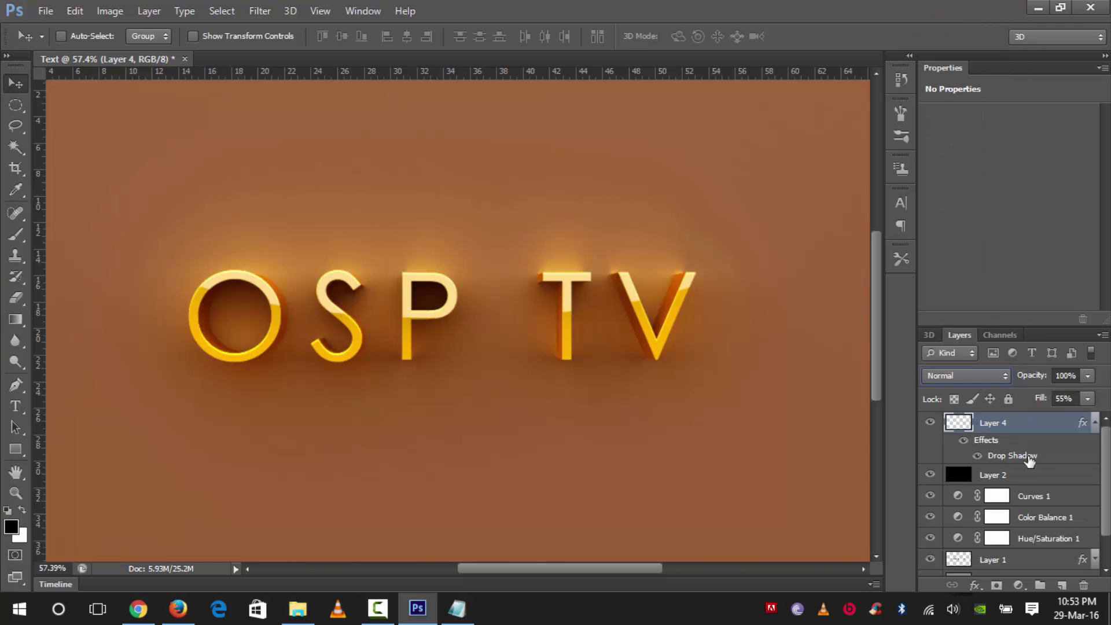
- Set the highlight layer's fill to 13% and compare the image with and without that layer
{"action": "left_click_drag", "start_coordinate": [1040, 405], "coordinate": [1006, 406]}
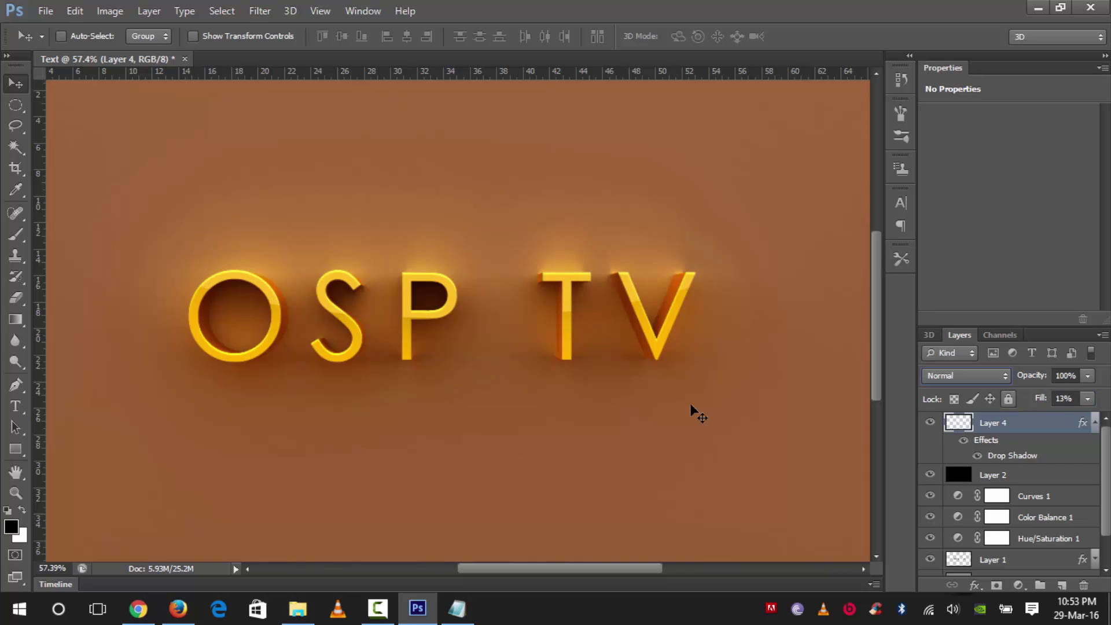
{"action": "scroll", "coordinate": [883, 383], "scroll_direction": "down", "scroll_amount": 1}
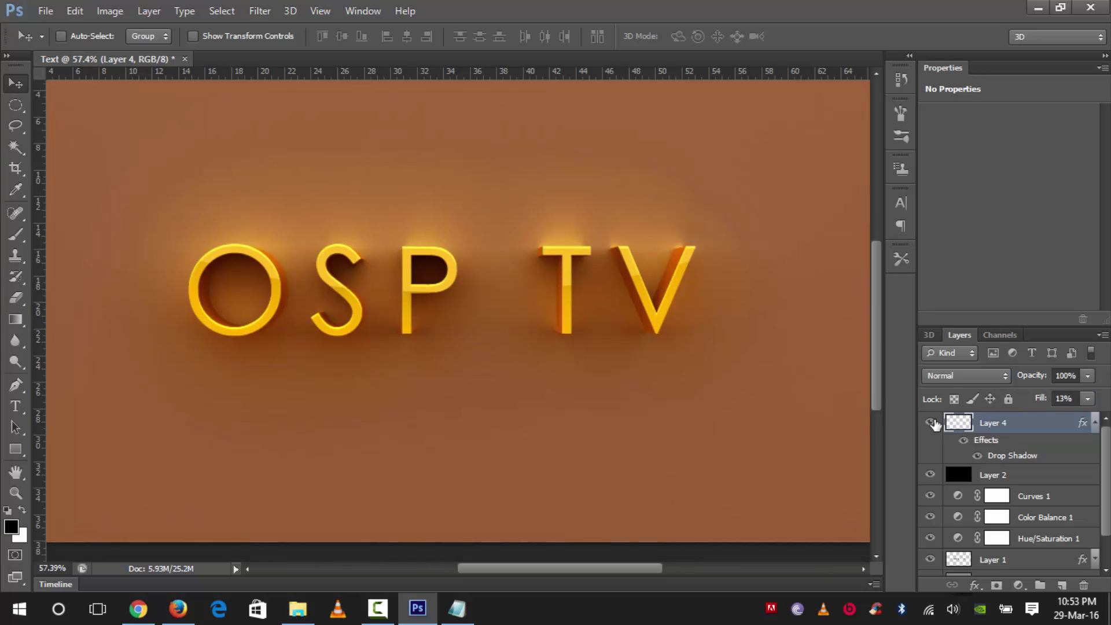
{"action": "left_click", "coordinate": [930, 422]}
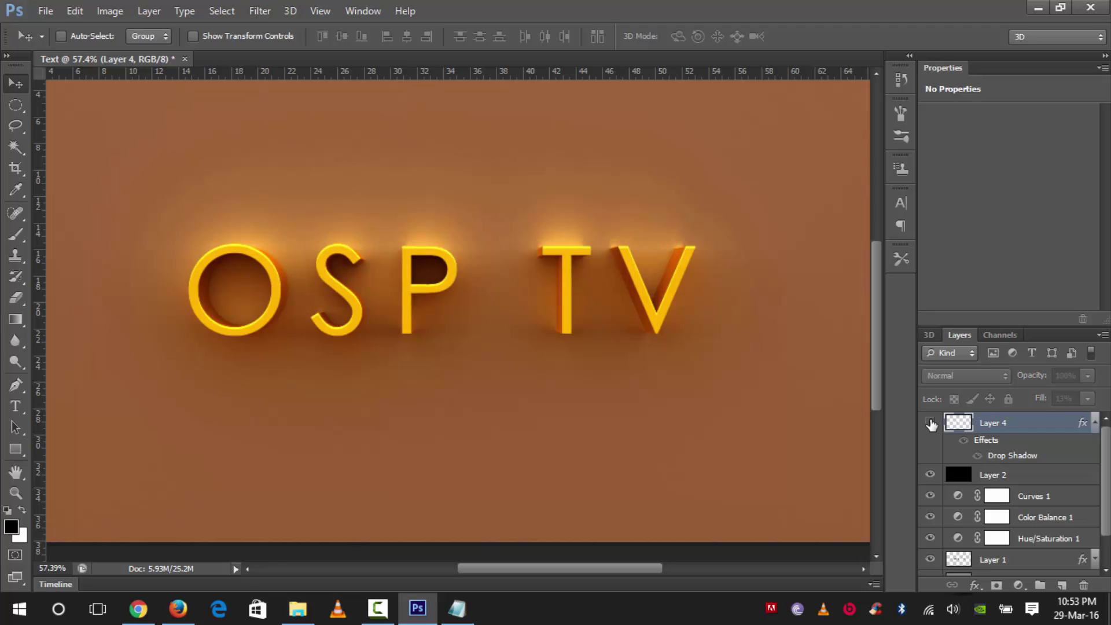
{"action": "left_click", "coordinate": [930, 423]}
{"action": "left_click", "coordinate": [930, 424]}
{"action": "scroll", "coordinate": [688, 224], "scroll_direction": "down", "scroll_amount": 1}
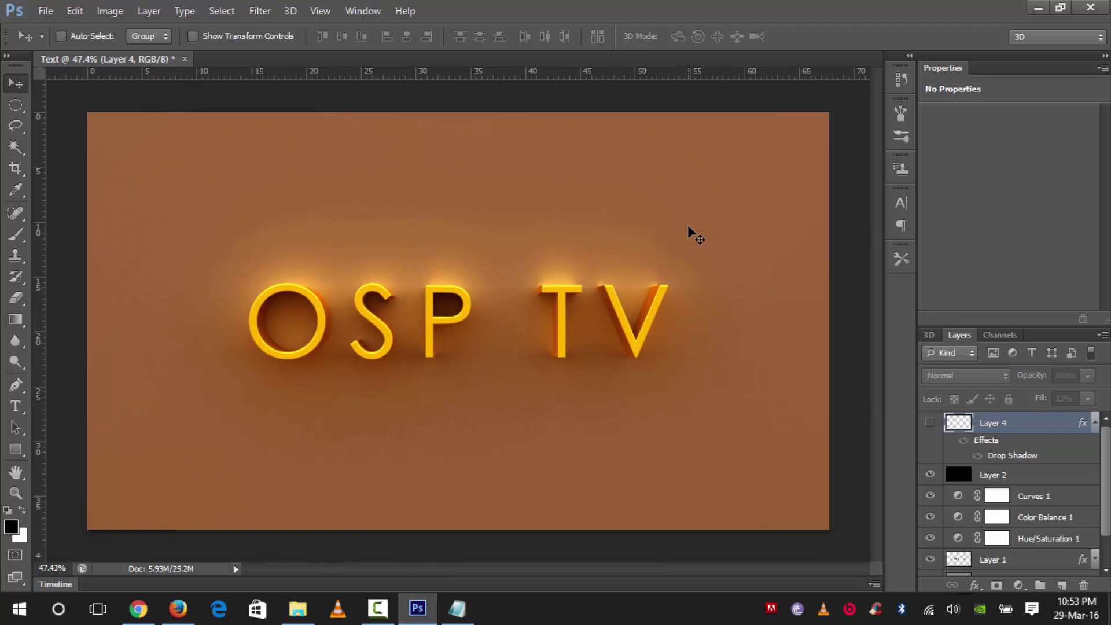